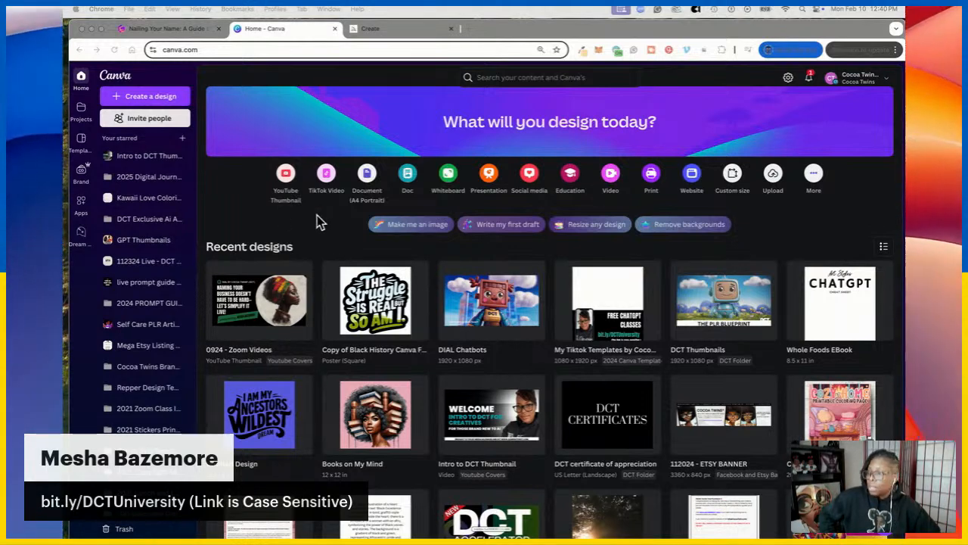
From the Canva home page, open a copy of the Journal Template brand template
{"action": "left_click", "coordinate": [561, 117]}
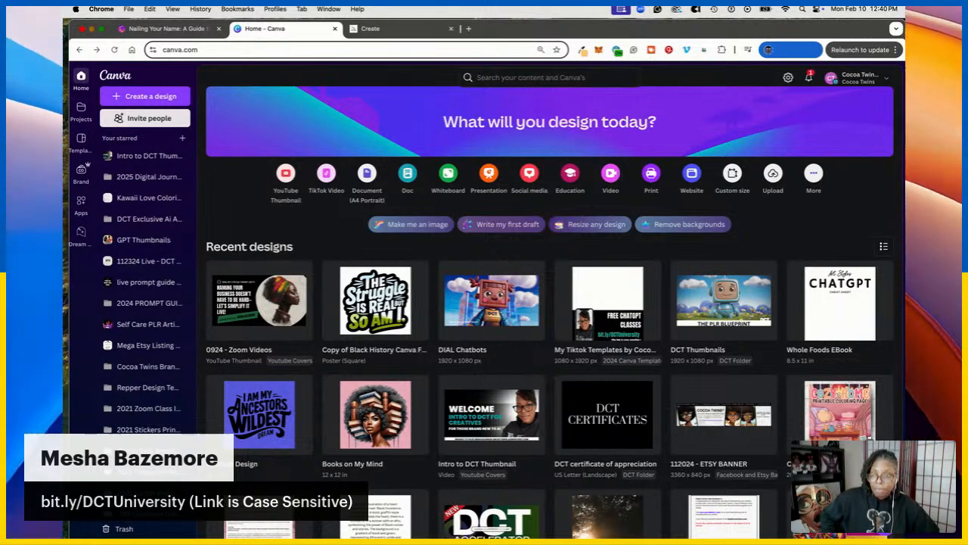
{"action": "left_click", "coordinate": [384, 31]}
{"action": "left_click", "coordinate": [318, 29]}
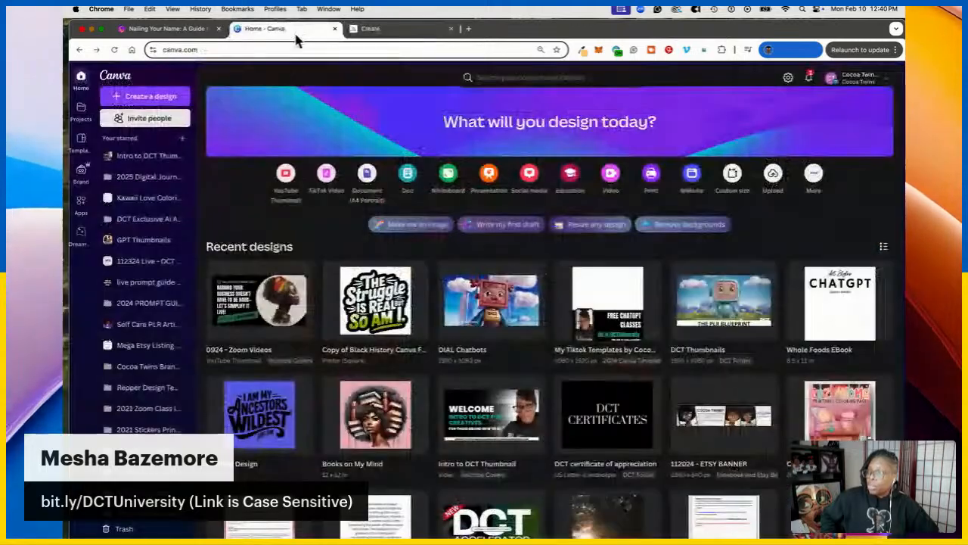
{"action": "left_click", "coordinate": [142, 99]}
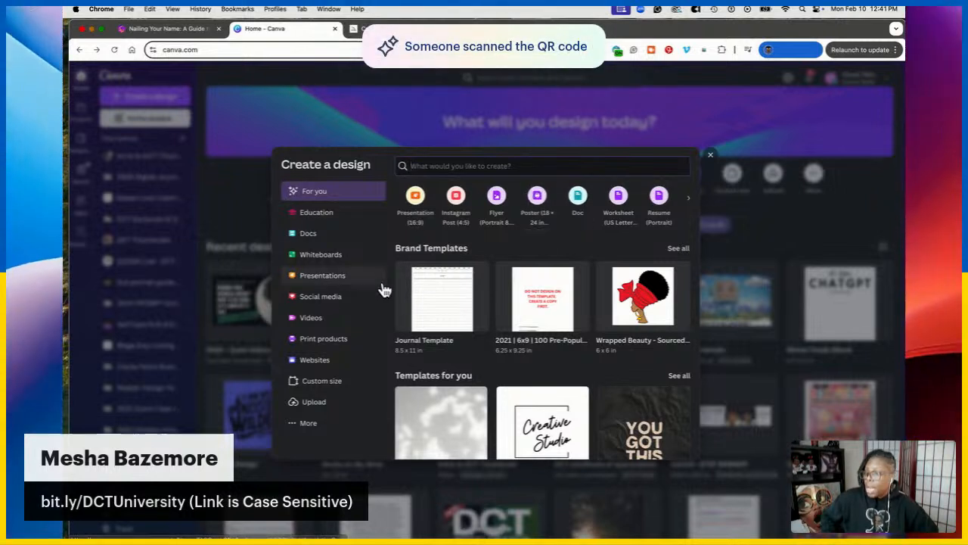
{"action": "left_click", "coordinate": [427, 299]}
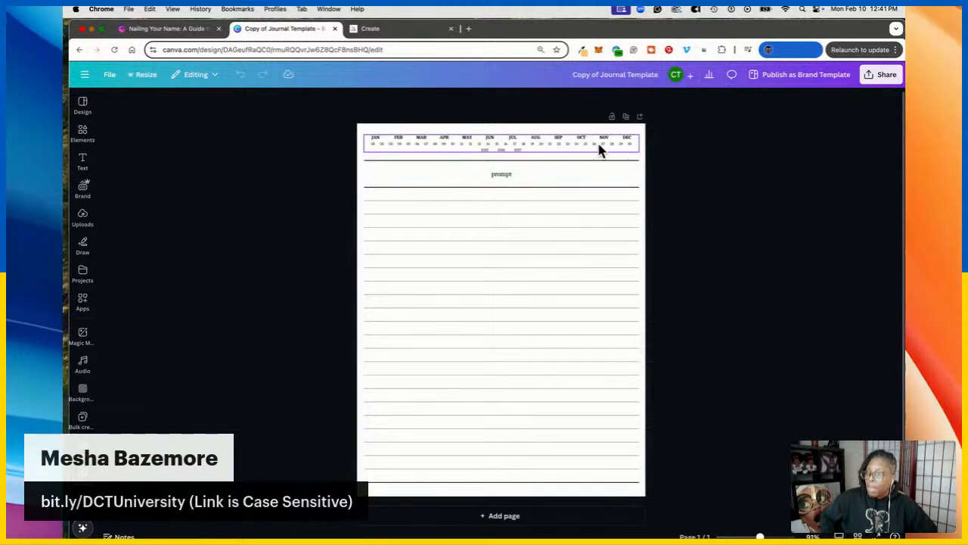
Select and deselect the template's prompt text line to inspect it
{"action": "left_click", "coordinate": [504, 176]}
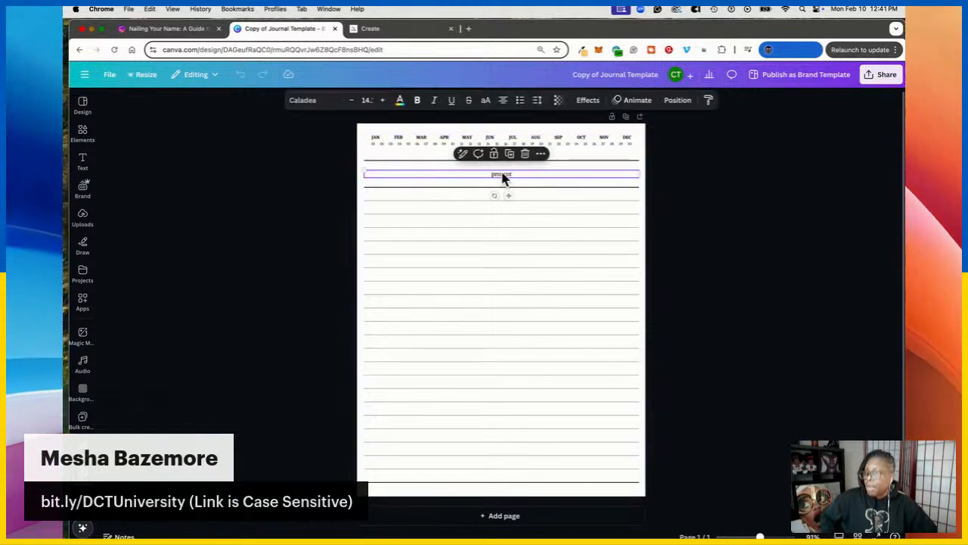
{"action": "left_click", "coordinate": [720, 182]}
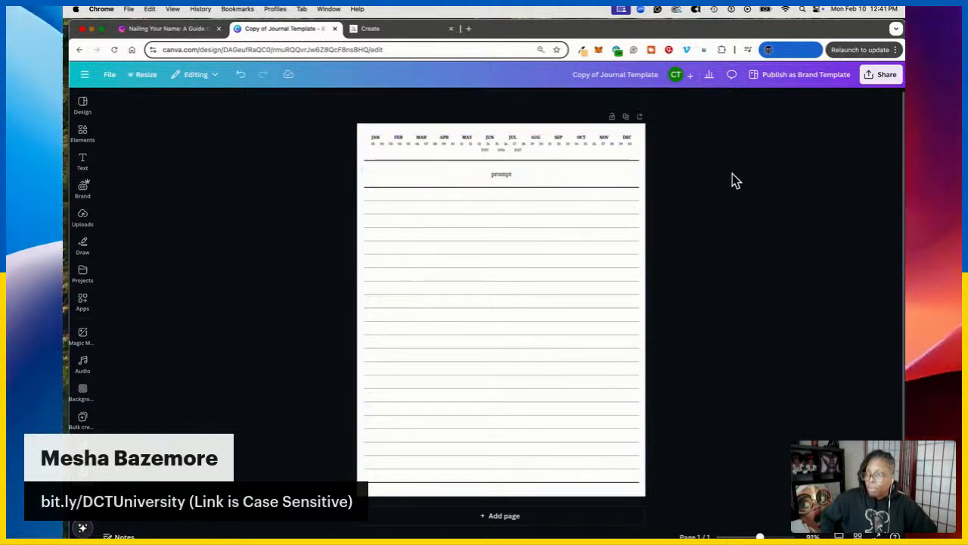
{"action": "left_click", "coordinate": [453, 222]}
{"action": "left_click", "coordinate": [510, 176]}
{"action": "left_click", "coordinate": [669, 179]}
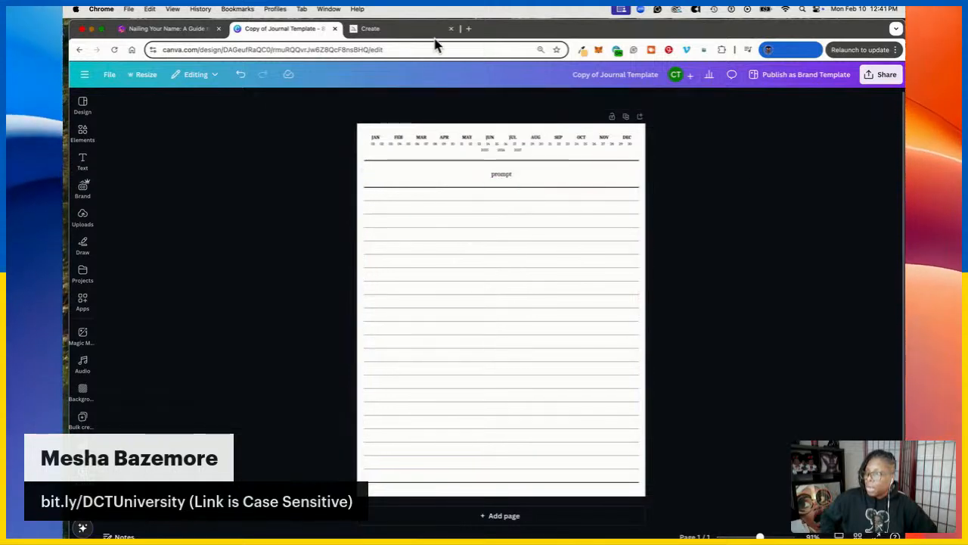
Open a saved Canva design link in a new browser tab
{"action": "left_click", "coordinate": [469, 28]}
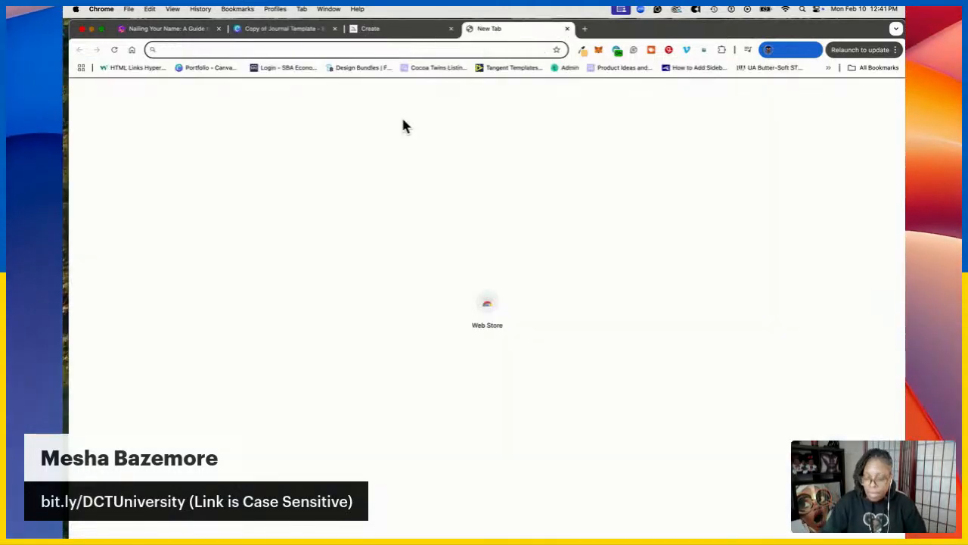
{"action": "key", "text": "Return"}
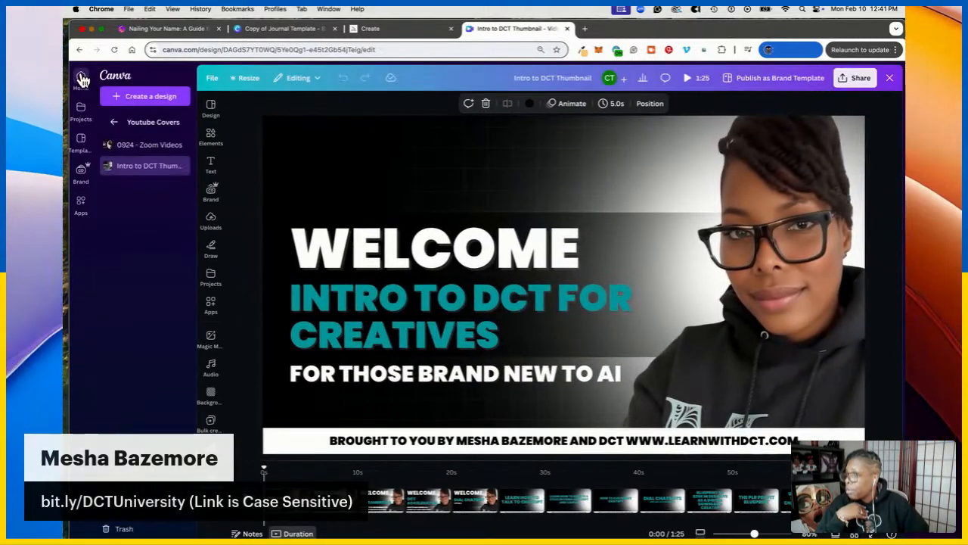
Back on the Canva home tab, create a new 8.5 × 11 in custom-size design
{"action": "left_click", "coordinate": [83, 78]}
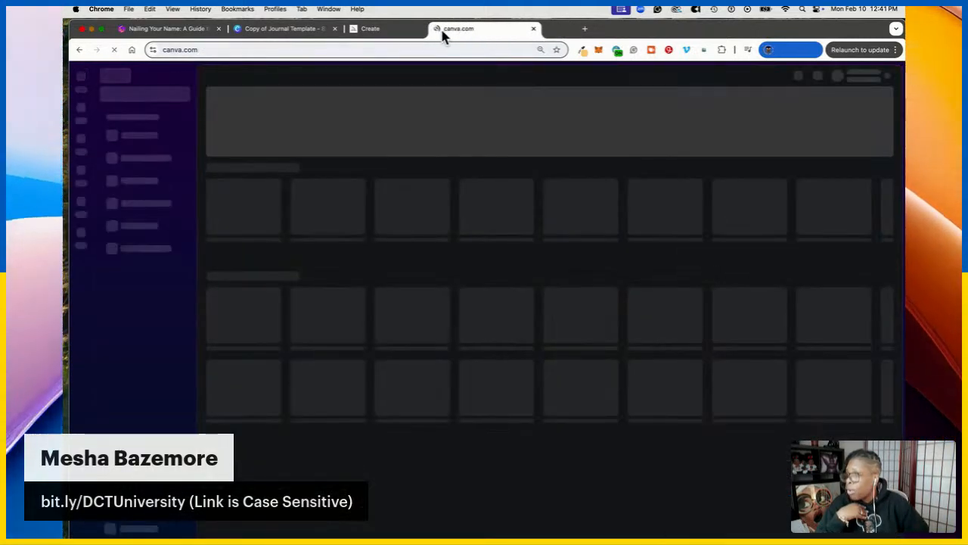
{"action": "left_click_drag", "start_coordinate": [478, 34], "coordinate": [371, 40]}
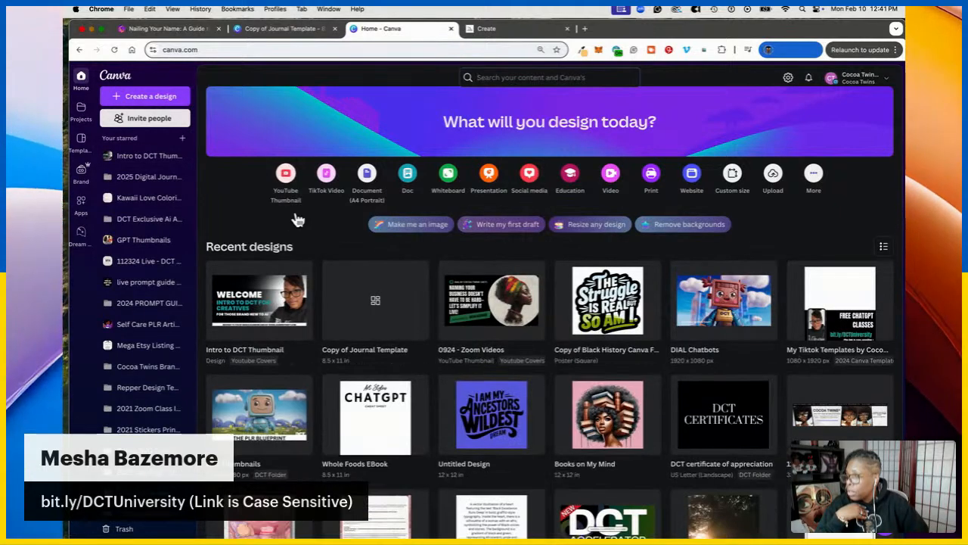
{"action": "left_click", "coordinate": [151, 97]}
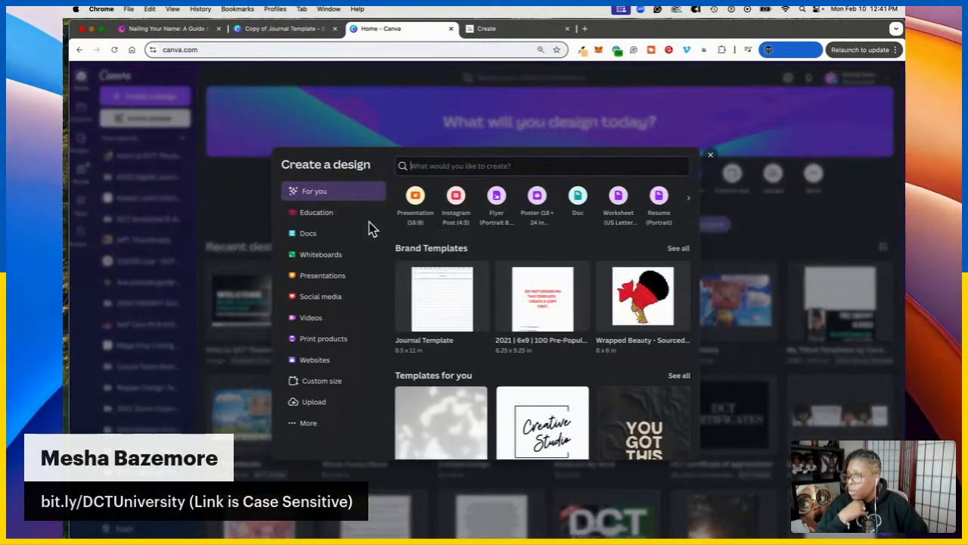
{"action": "left_click", "coordinate": [320, 387]}
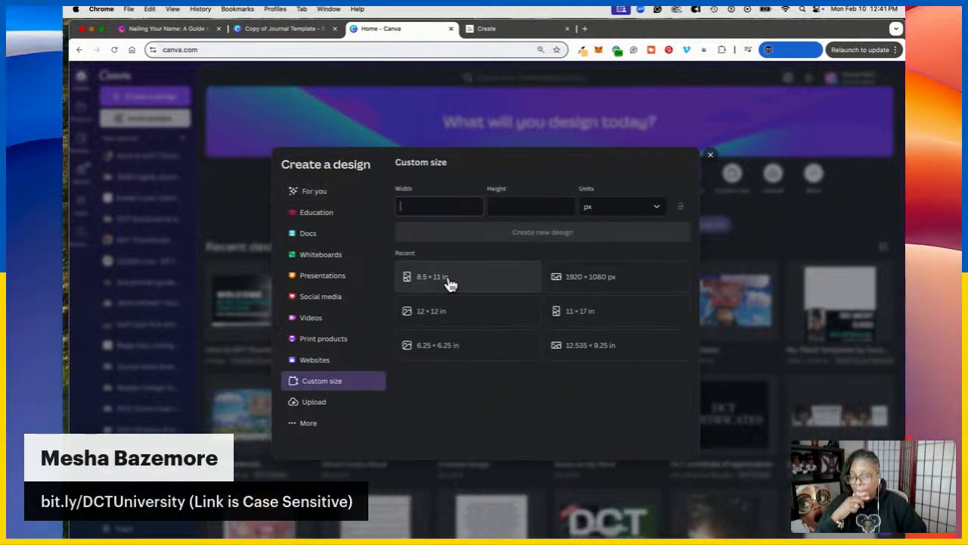
{"action": "left_click", "coordinate": [449, 282]}
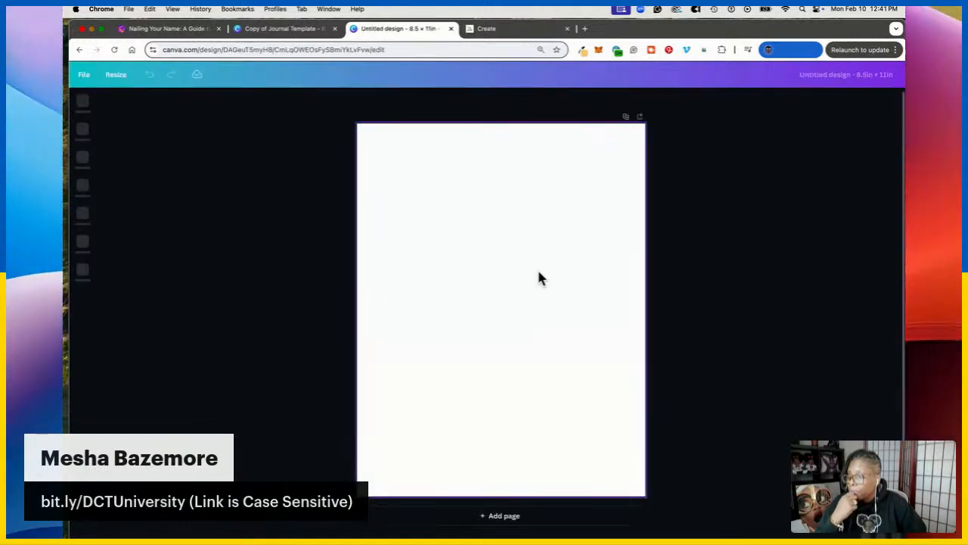
Add a simple table to the blank page from the Elements library
{"action": "left_click", "coordinate": [541, 274]}
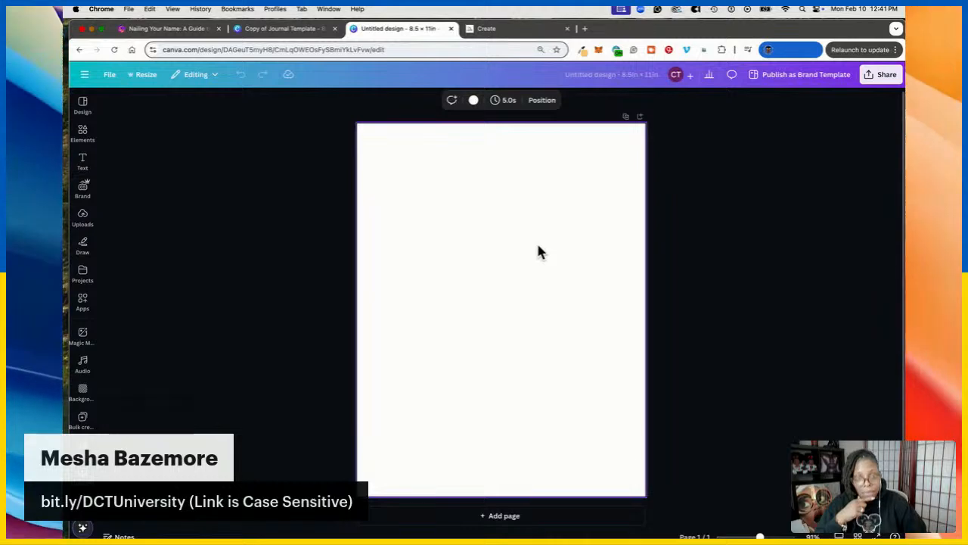
{"action": "left_click", "coordinate": [258, 292]}
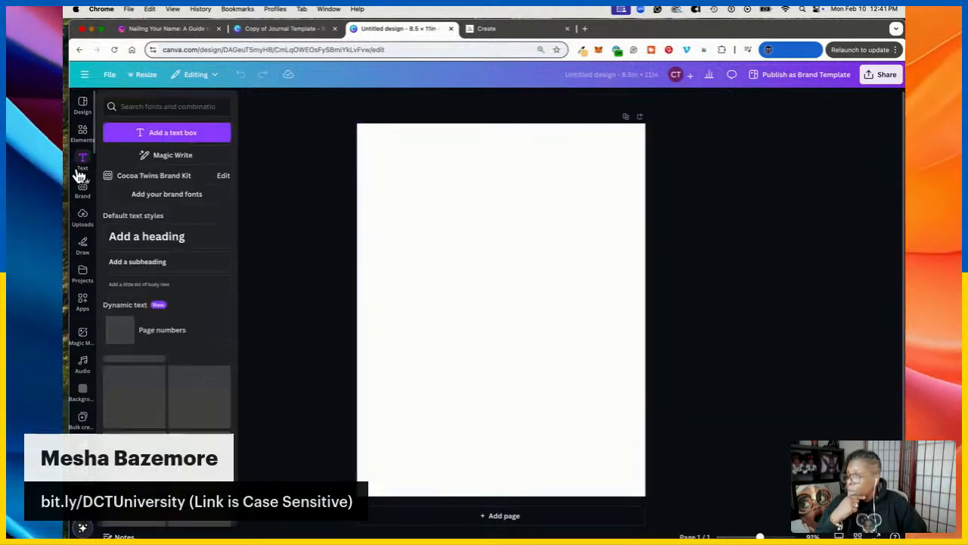
{"action": "left_click", "coordinate": [82, 134]}
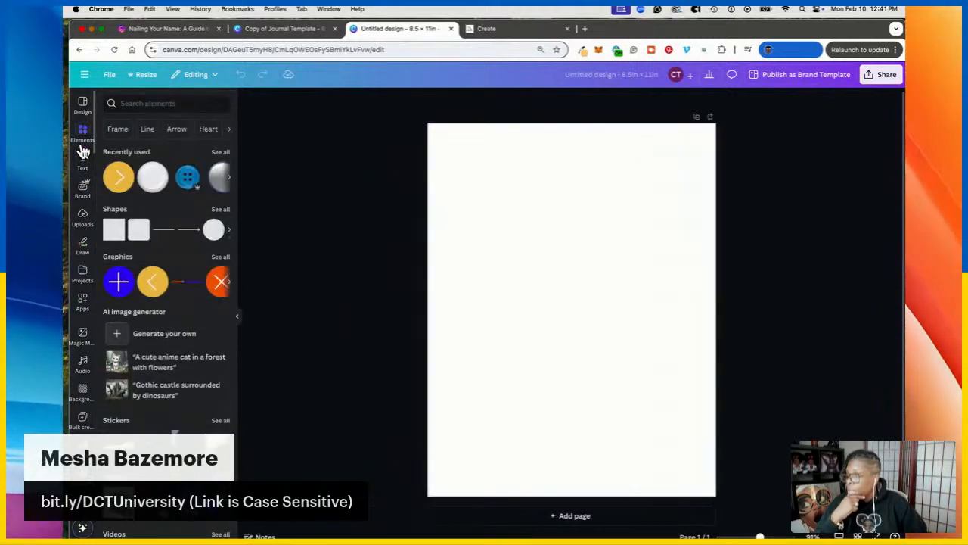
{"action": "scroll", "coordinate": [162, 318], "scroll_direction": "down", "scroll_amount": 10}
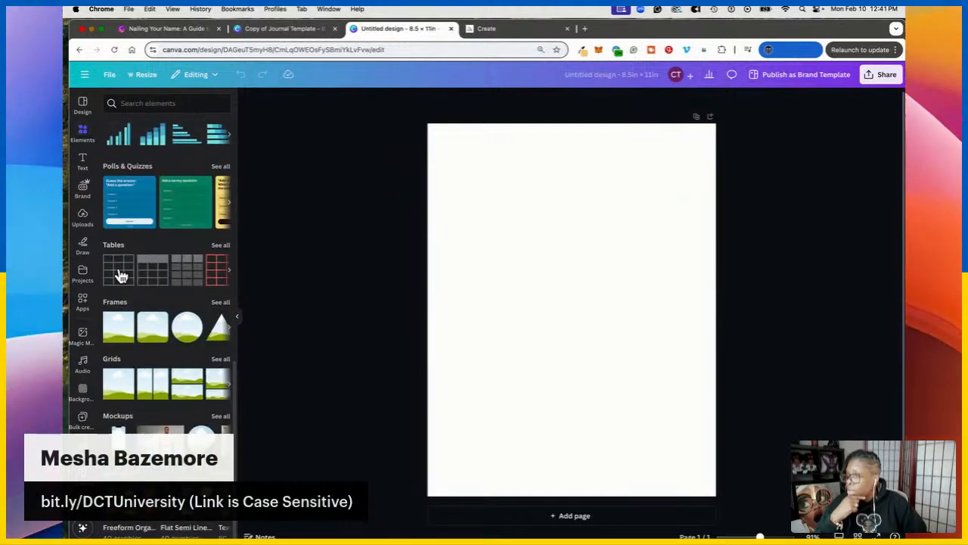
{"action": "left_click", "coordinate": [120, 271]}
Move the table up the page and select its two right columns for deletion
{"action": "left_click", "coordinate": [570, 275]}
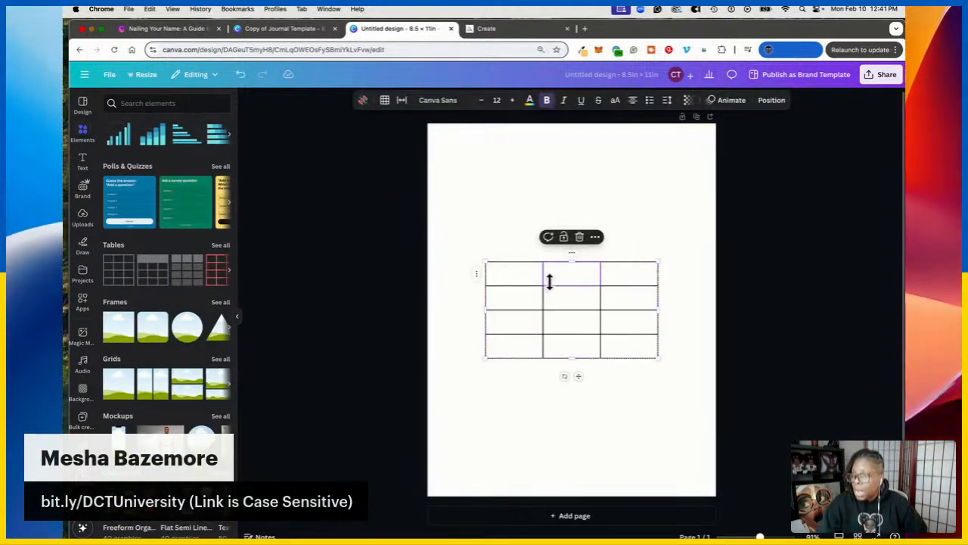
{"action": "left_click_drag", "start_coordinate": [577, 378], "coordinate": [552, 305]}
{"action": "left_click", "coordinate": [547, 207]}
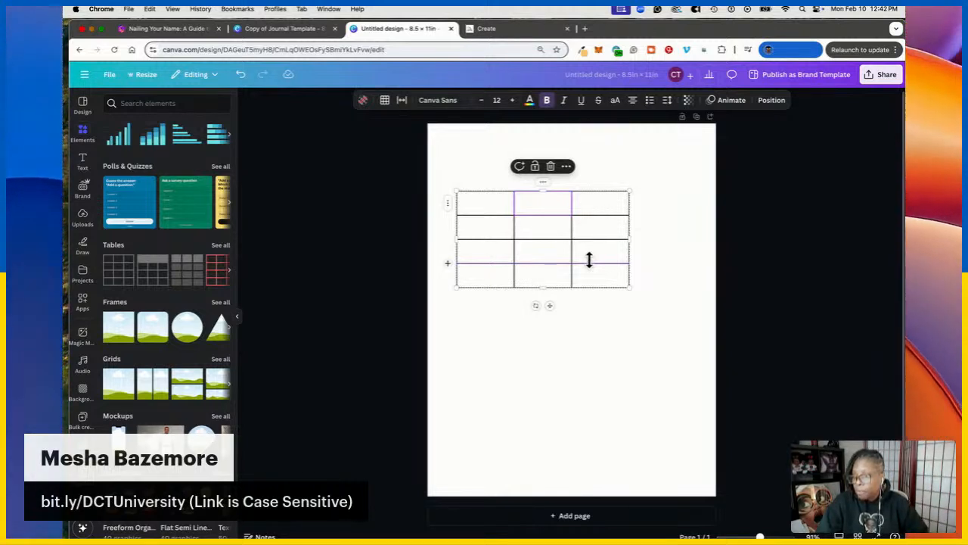
{"action": "left_click", "coordinate": [599, 271], "text": "shift"}
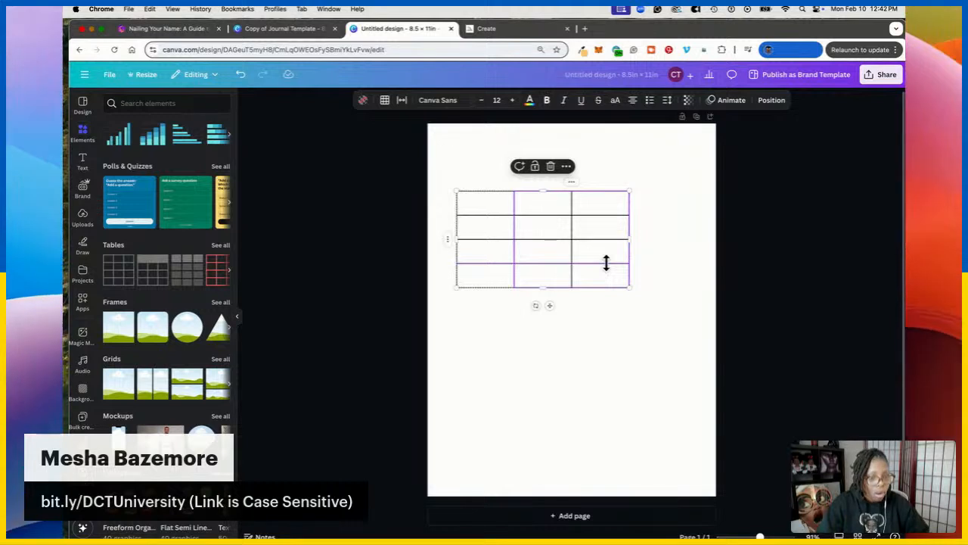
{"action": "right_click", "coordinate": [604, 257]}
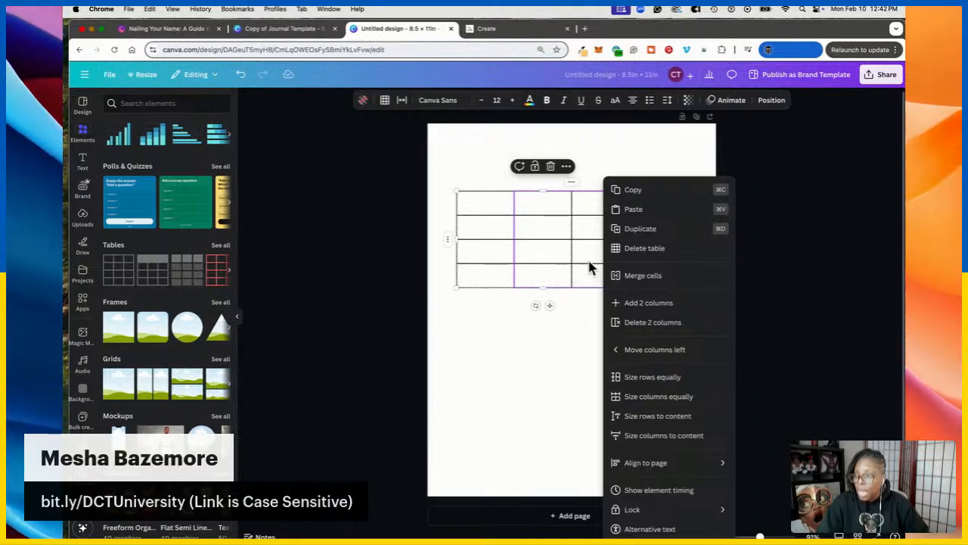
Delete the two right columns and set the table's text size to 5
{"action": "left_click", "coordinate": [639, 323]}
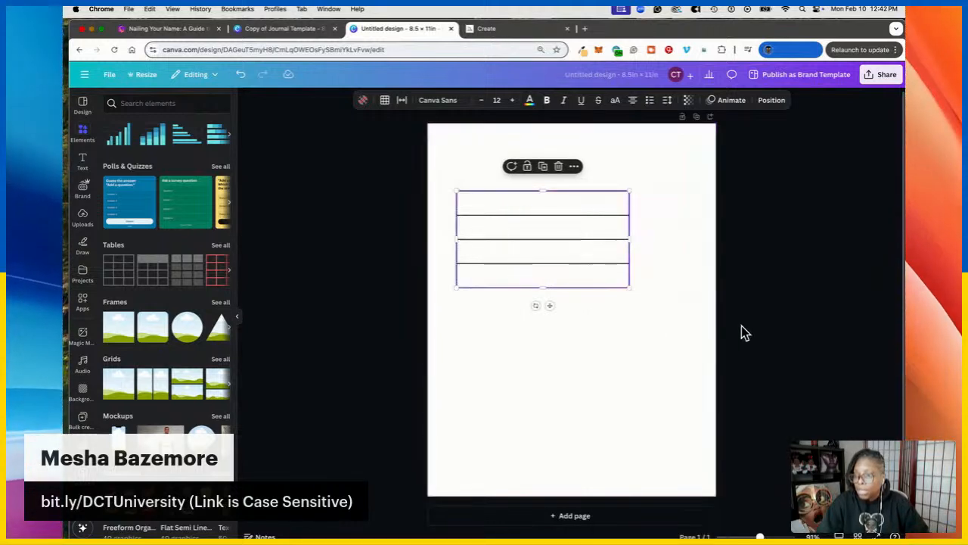
{"action": "left_click", "coordinate": [697, 325]}
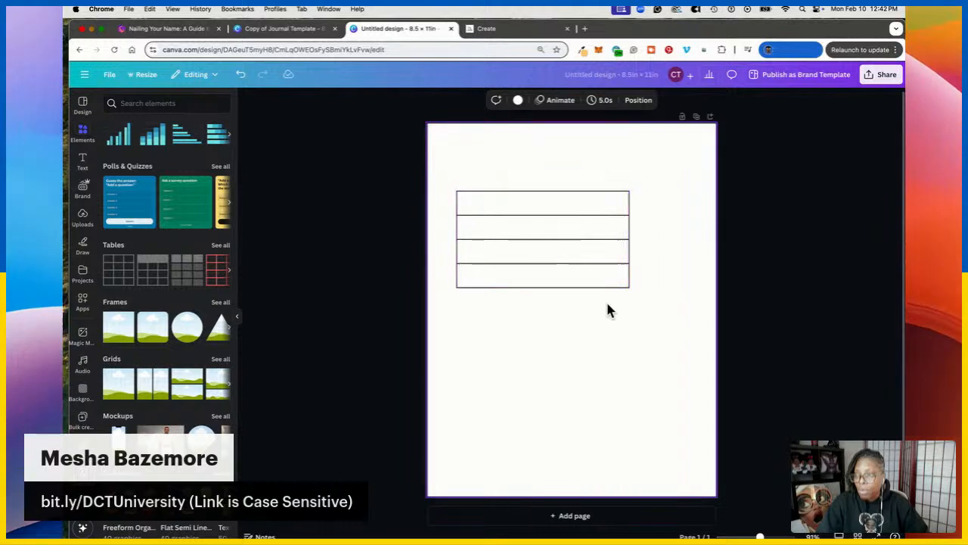
{"action": "left_click", "coordinate": [596, 215]}
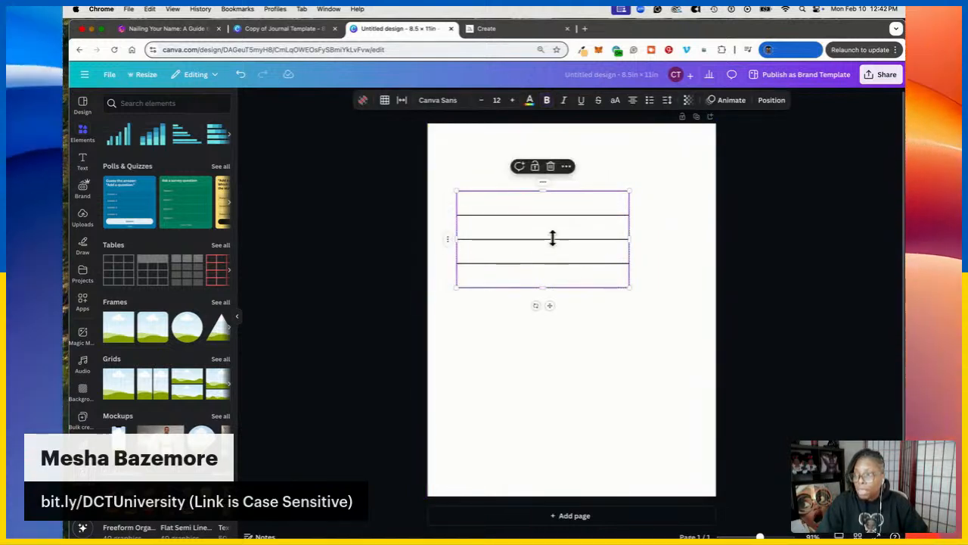
{"action": "left_click", "coordinate": [497, 101]}
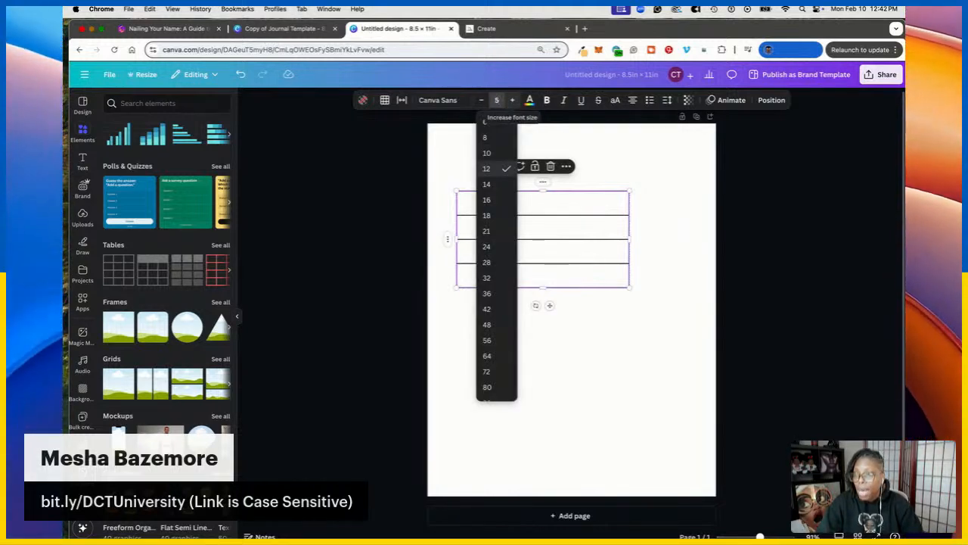
{"action": "key", "text": "Escape"}
Shrink the table's height, move it higher, widen it and center it on the page
{"action": "left_click_drag", "start_coordinate": [628, 286], "coordinate": [631, 220]}
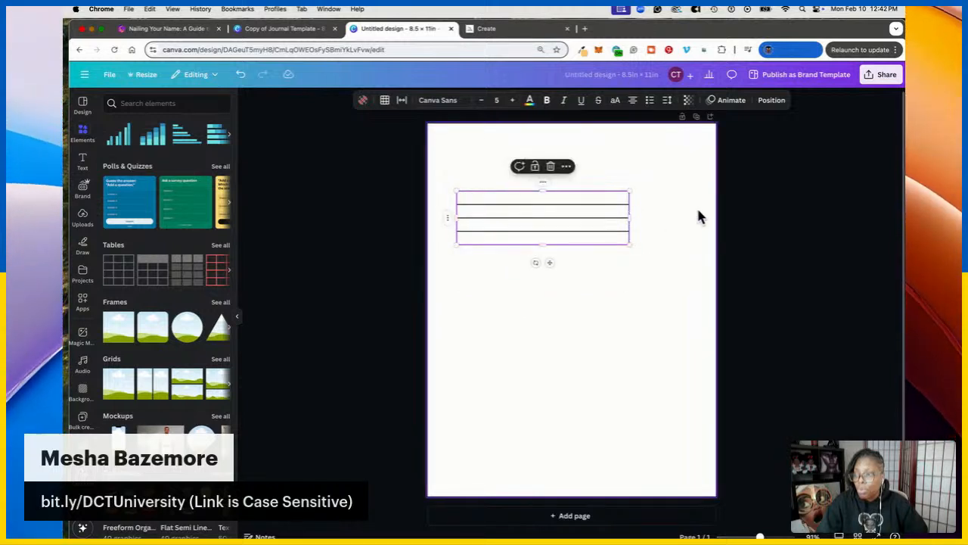
{"action": "left_click", "coordinate": [595, 198]}
{"action": "mouse_move", "coordinate": [551, 263]}
{"action": "left_mouse_down"}
{"action": "mouse_move", "coordinate": [540, 253]}
{"action": "mouse_move", "coordinate": [549, 250]}
{"action": "left_mouse_up"}
{"action": "left_click_drag", "start_coordinate": [628, 208], "coordinate": [690, 213]}
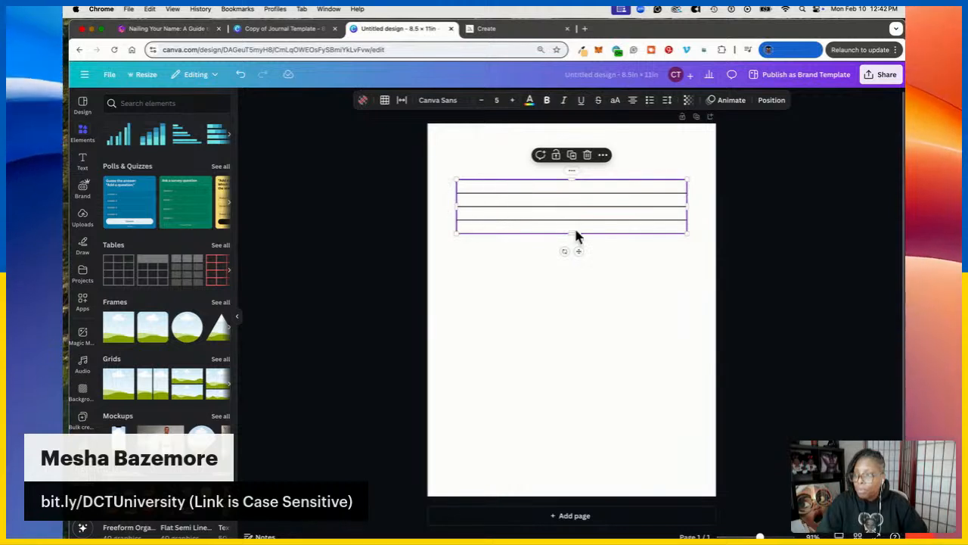
{"action": "left_click_drag", "start_coordinate": [577, 249], "coordinate": [576, 250]}
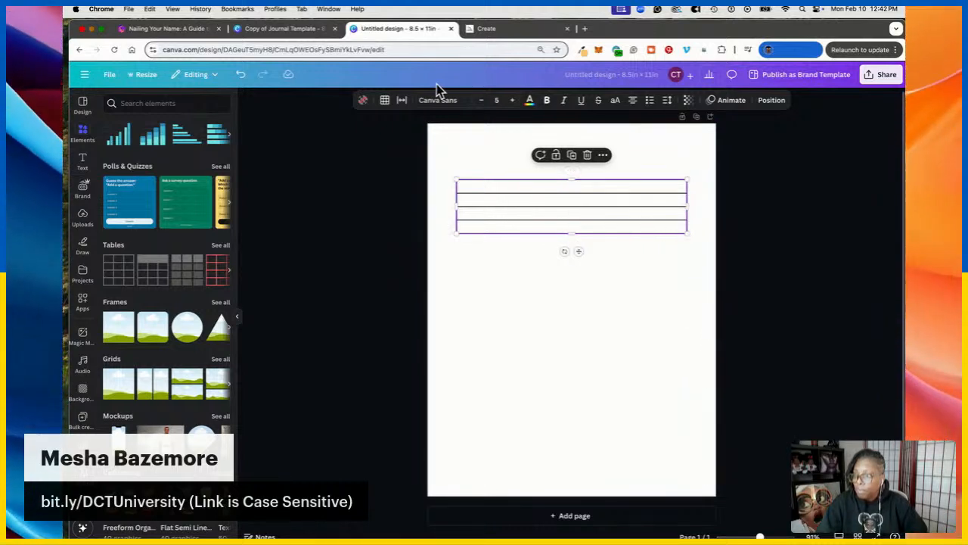
Set the table's borders to no line style with weight 0
{"action": "left_click", "coordinate": [384, 103]}
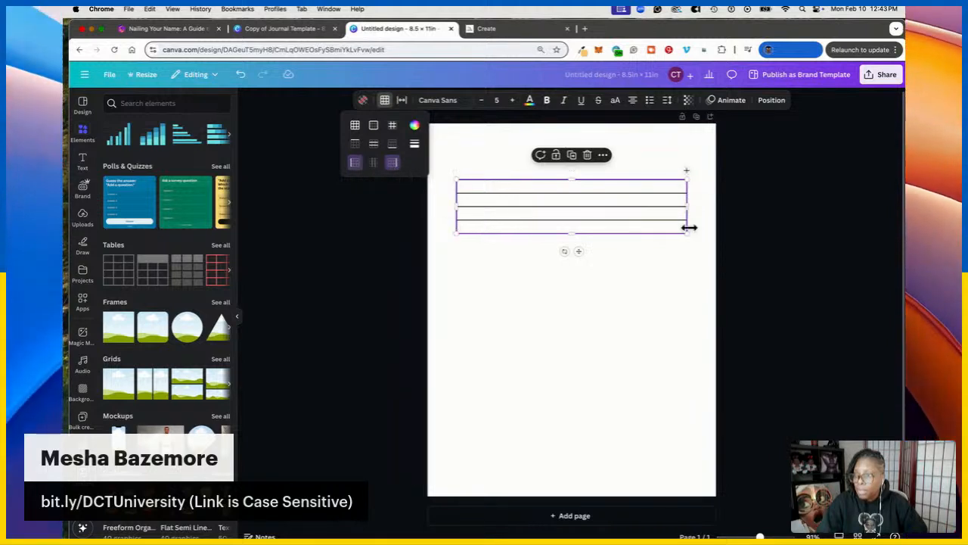
{"action": "left_click", "coordinate": [415, 148]}
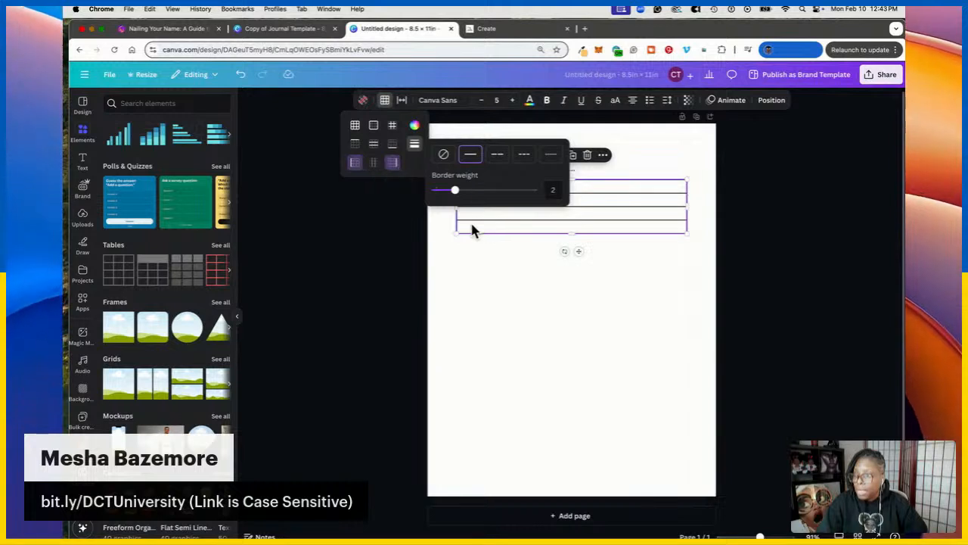
{"action": "left_click", "coordinate": [446, 157]}
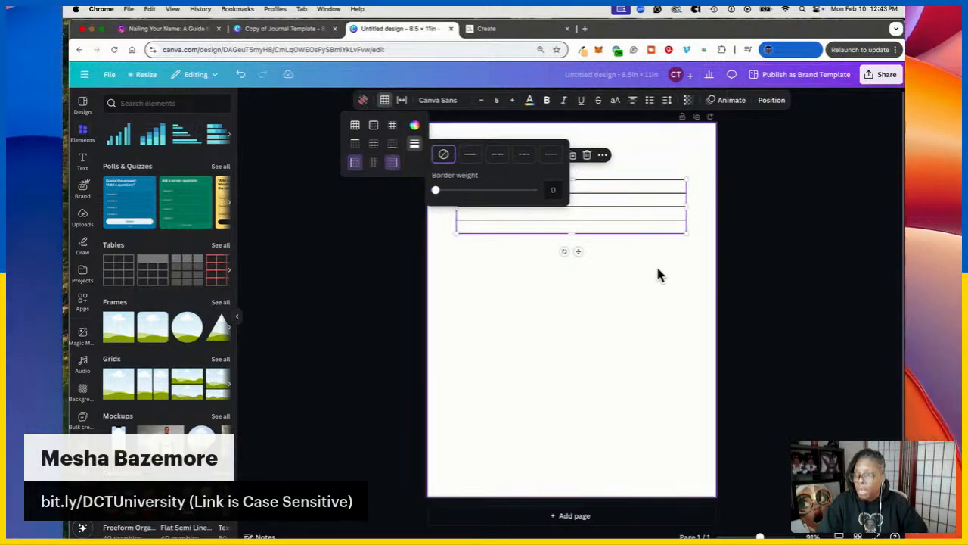
{"action": "left_click", "coordinate": [677, 280]}
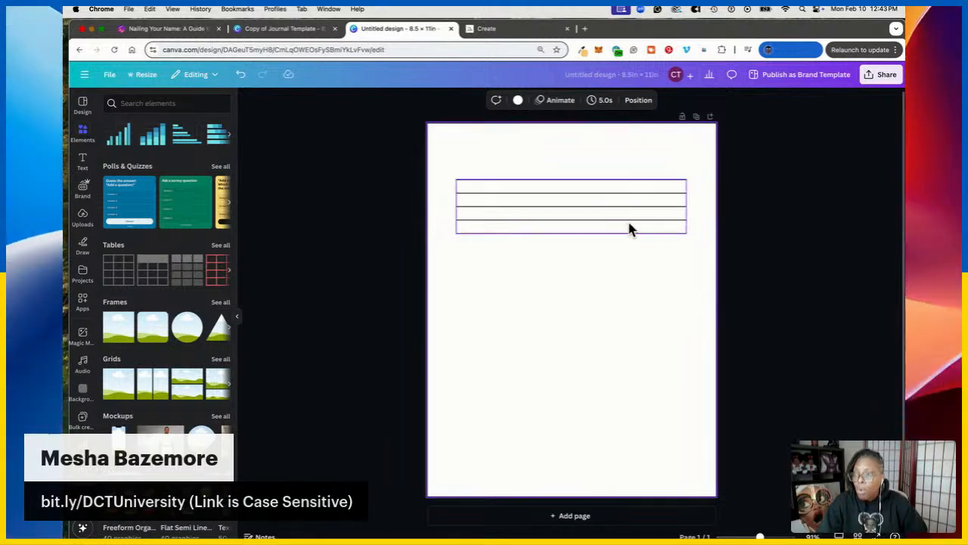
Select rows two through four and add three more rows to the table
{"action": "left_click", "coordinate": [636, 203]}
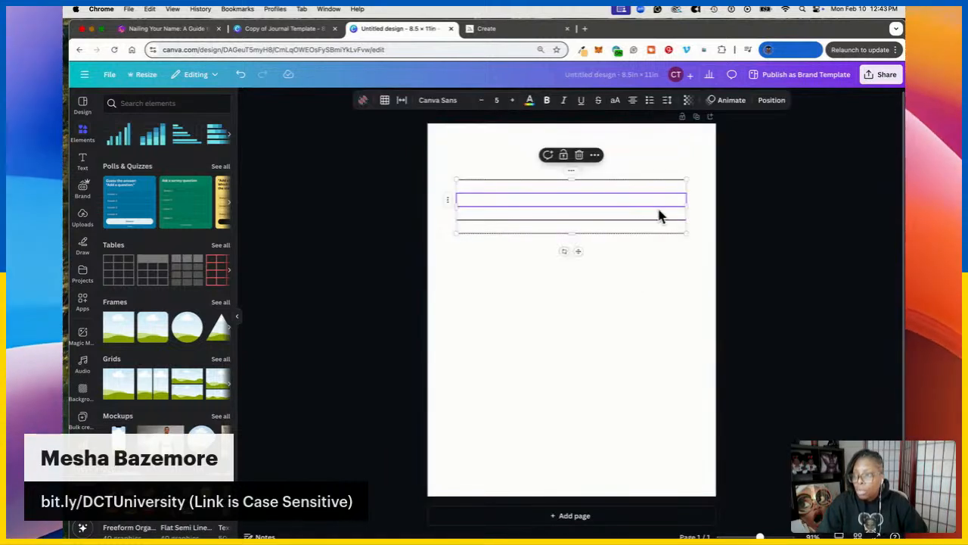
{"action": "left_click_drag", "start_coordinate": [652, 224], "coordinate": [624, 218]}
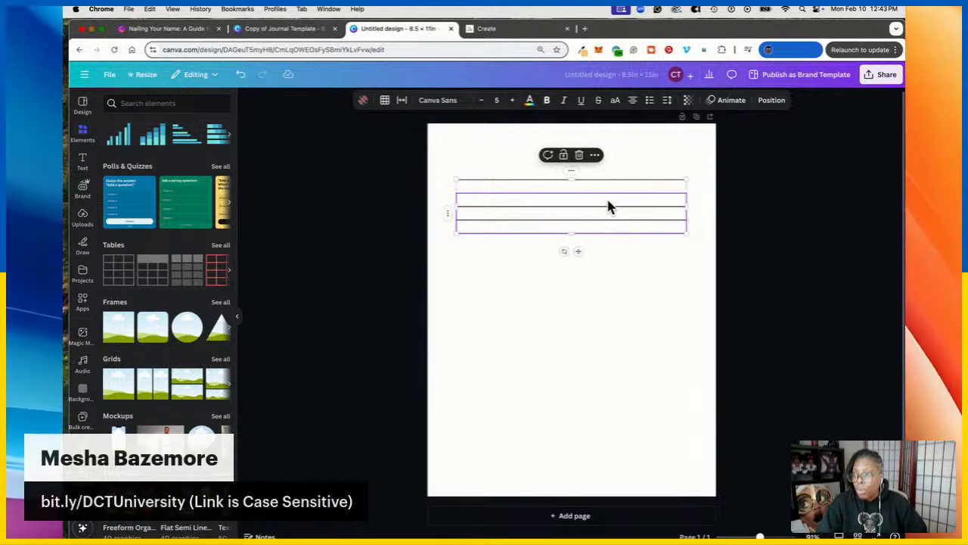
{"action": "left_click", "coordinate": [639, 231]}
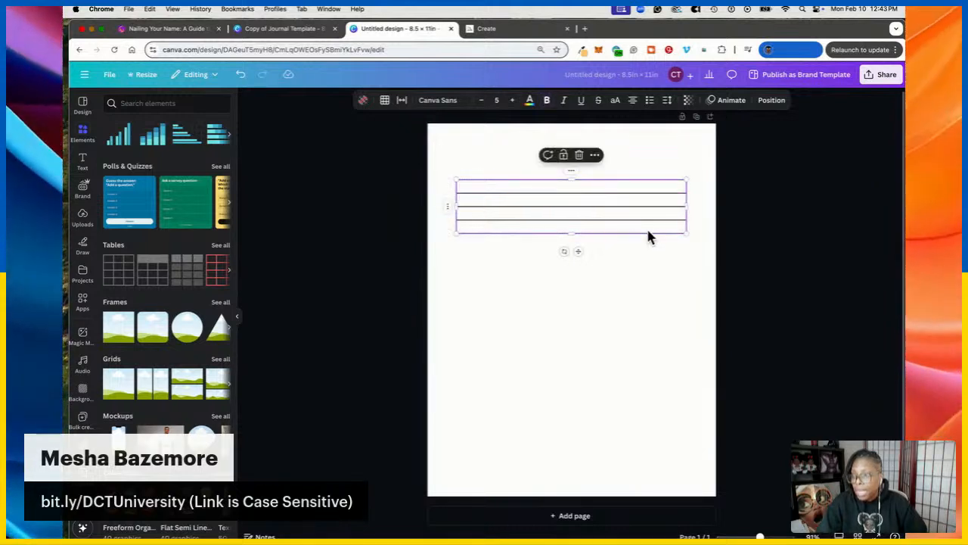
{"action": "right_click", "coordinate": [628, 232]}
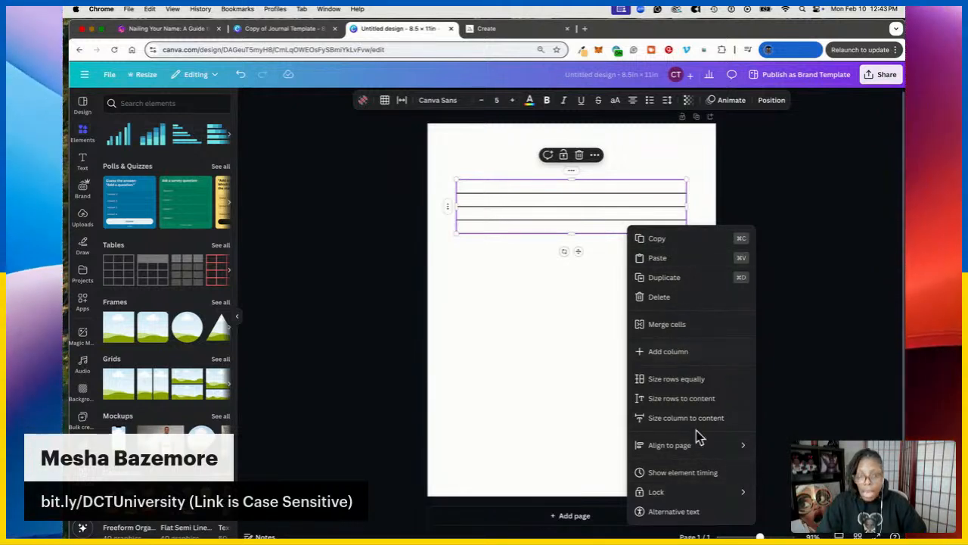
{"action": "left_click", "coordinate": [570, 203]}
{"action": "left_click", "coordinate": [604, 204]}
{"action": "left_click", "coordinate": [632, 224], "text": "shift"}
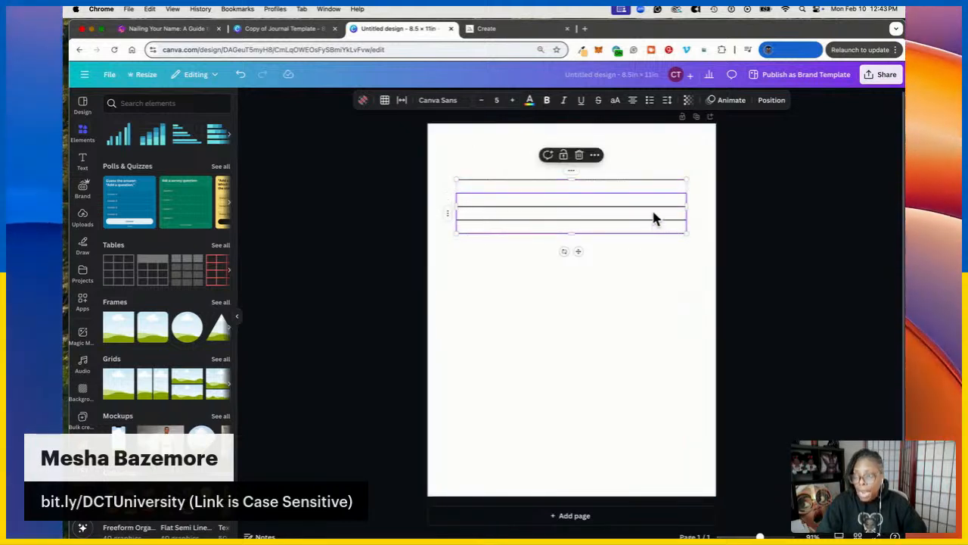
{"action": "right_click", "coordinate": [655, 218]}
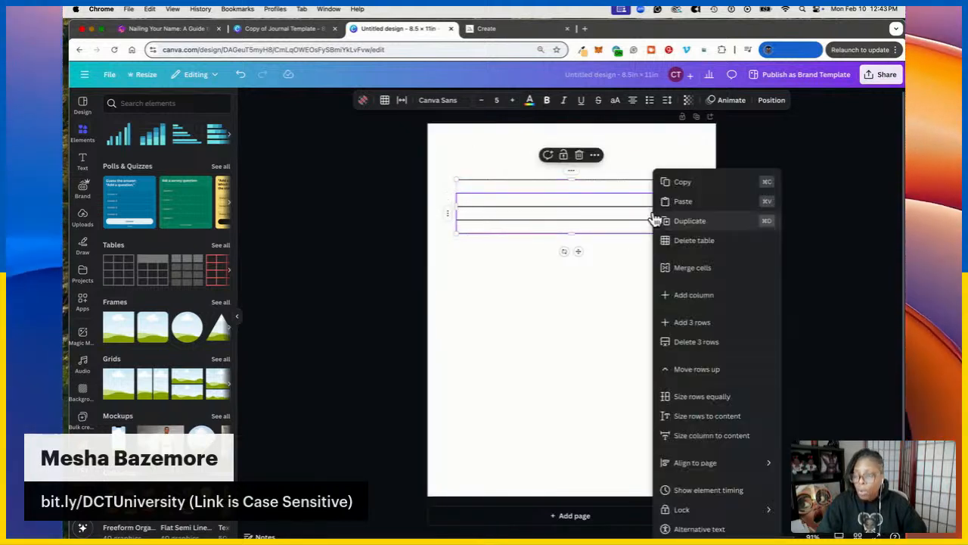
{"action": "left_click", "coordinate": [702, 323]}
Keep adding rows, six, six, then three, until the table fills the page
{"action": "left_click", "coordinate": [664, 265], "text": "shift"}
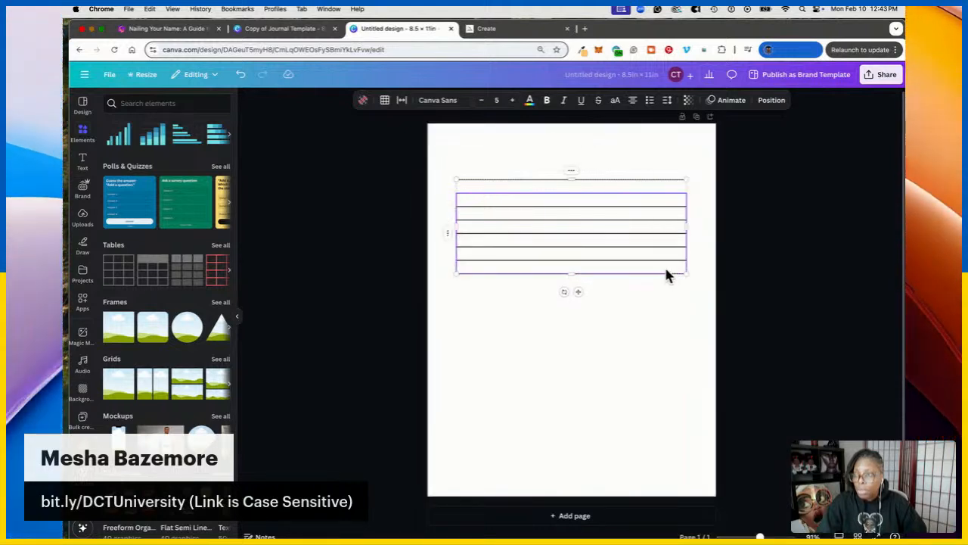
{"action": "right_click", "coordinate": [664, 265]}
{"action": "left_click", "coordinate": [705, 323]}
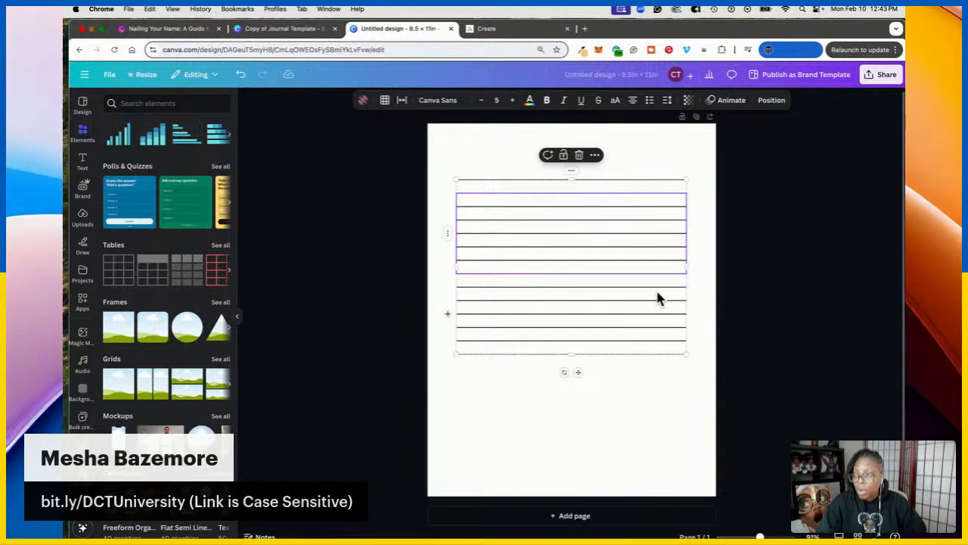
{"action": "right_click", "coordinate": [656, 274]}
{"action": "left_click", "coordinate": [700, 310]}
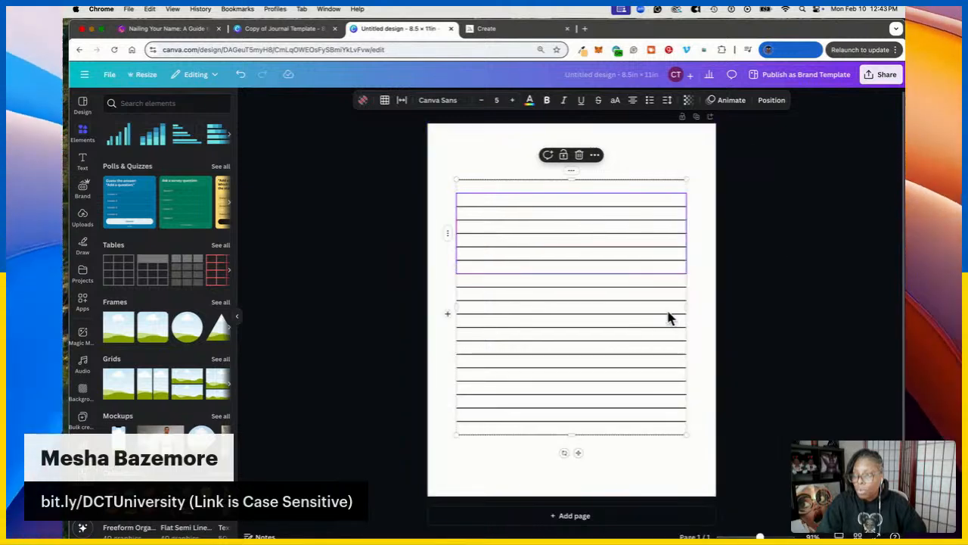
{"action": "left_click", "coordinate": [672, 309]}
{"action": "left_click", "coordinate": [673, 338], "text": "shift"}
{"action": "right_click", "coordinate": [673, 337]}
{"action": "left_click", "coordinate": [697, 301]}
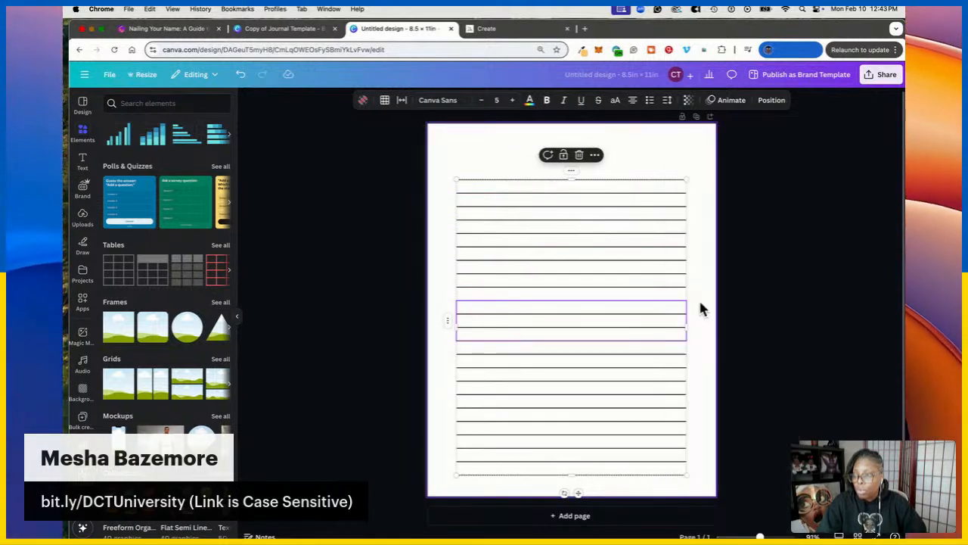
{"action": "left_click", "coordinate": [705, 335]}
{"action": "left_click", "coordinate": [786, 325]}
Select all rows and thin the border lines to 0.5 weight
{"action": "left_click", "coordinate": [534, 190]}
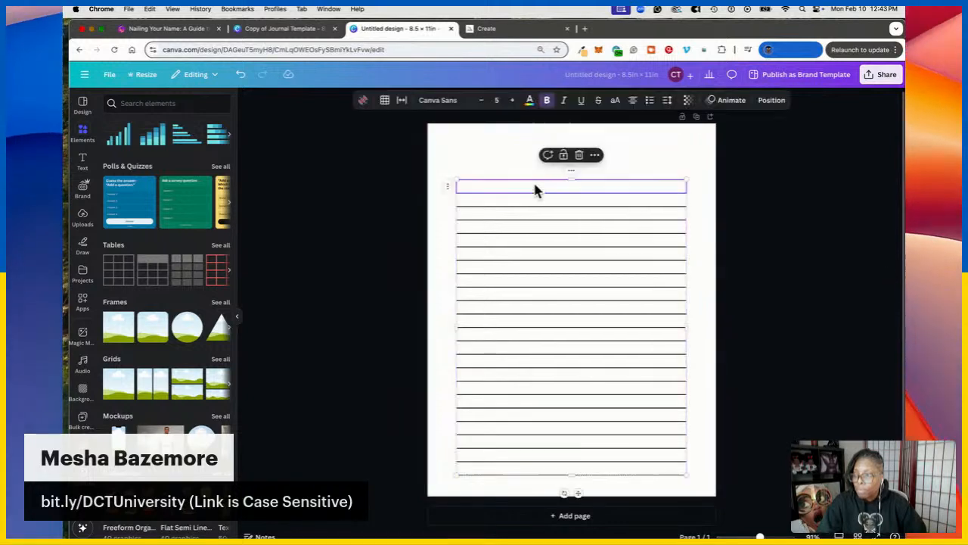
{"action": "left_click", "coordinate": [611, 468], "text": "shift"}
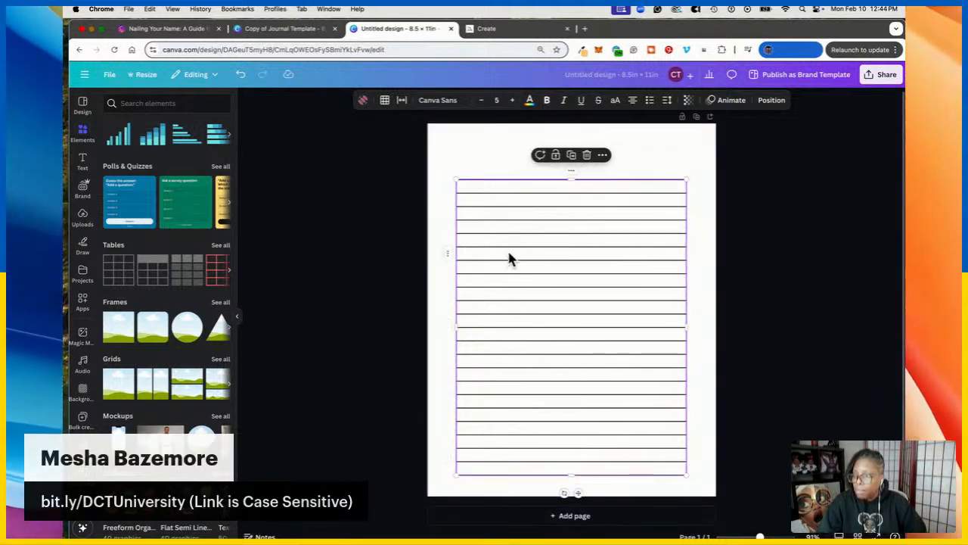
{"action": "left_click", "coordinate": [384, 102]}
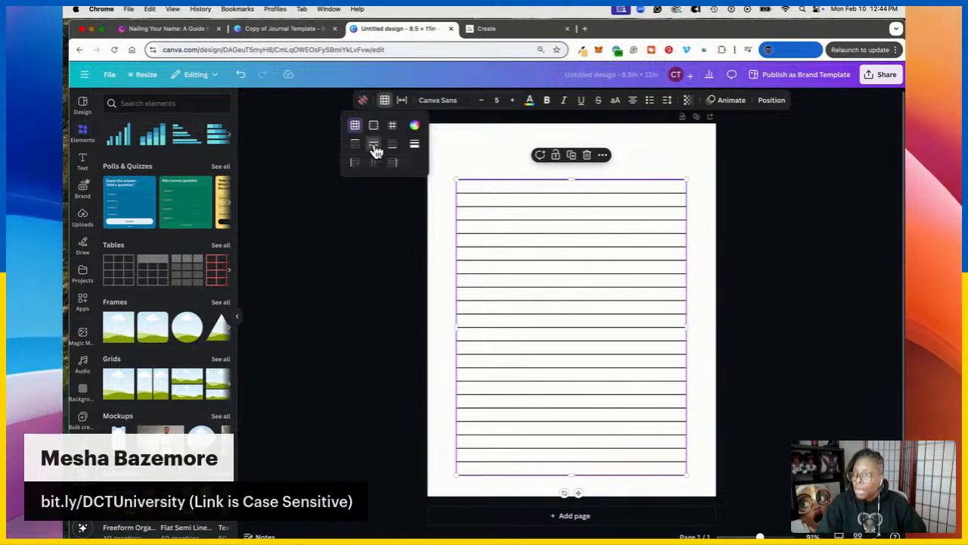
{"action": "left_click", "coordinate": [415, 145]}
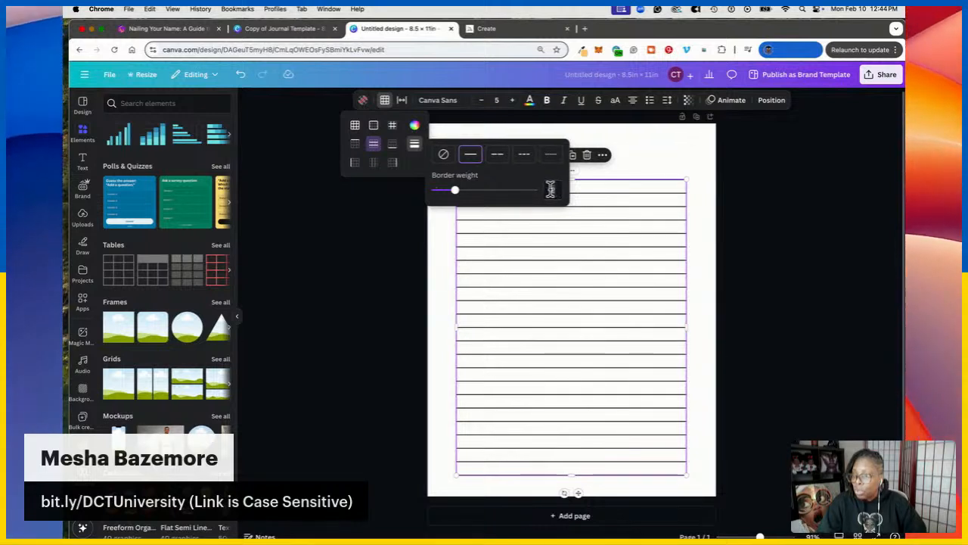
{"action": "left_click_drag", "start_coordinate": [455, 189], "coordinate": [440, 190]}
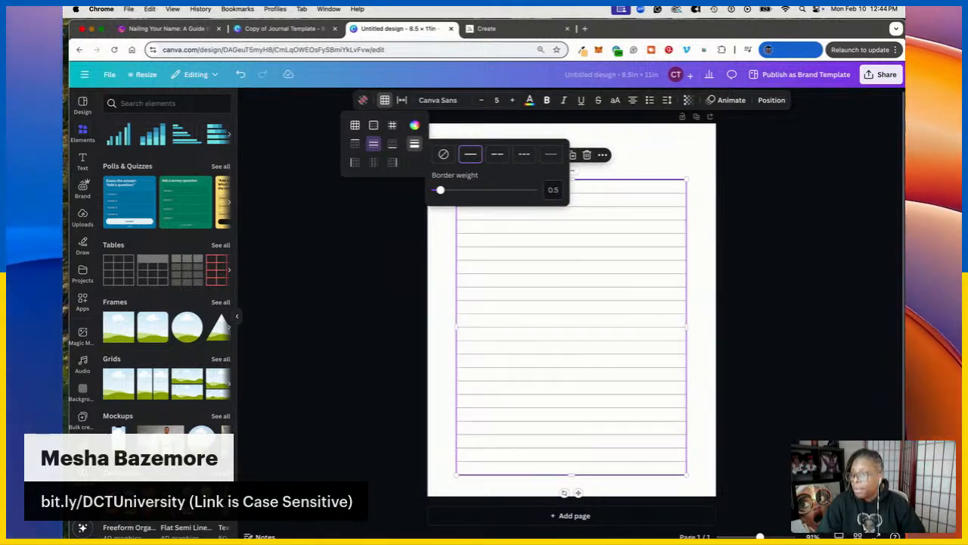
{"action": "left_click", "coordinate": [708, 232]}
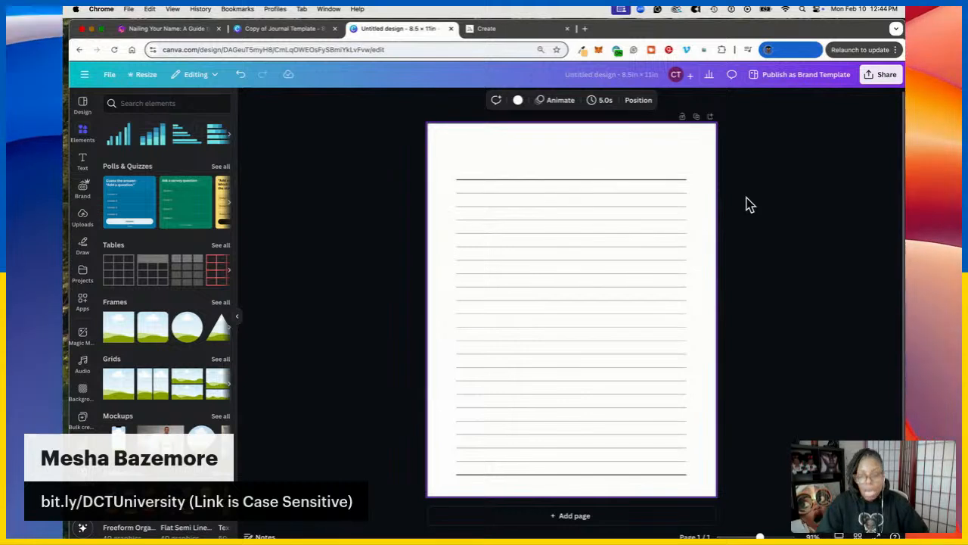
Duplicate the lined page and add a second column to the copy's table
{"action": "left_click", "coordinate": [697, 117]}
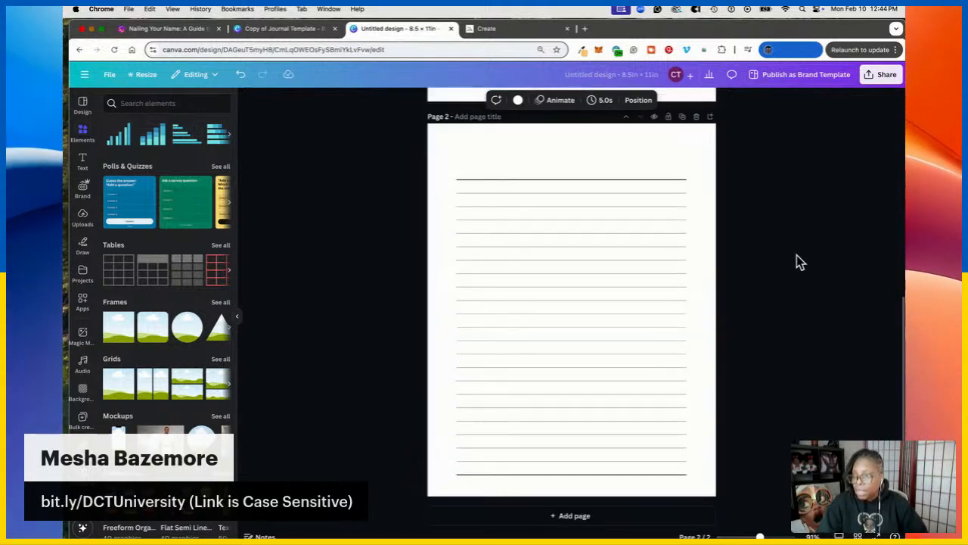
{"action": "left_click", "coordinate": [592, 192]}
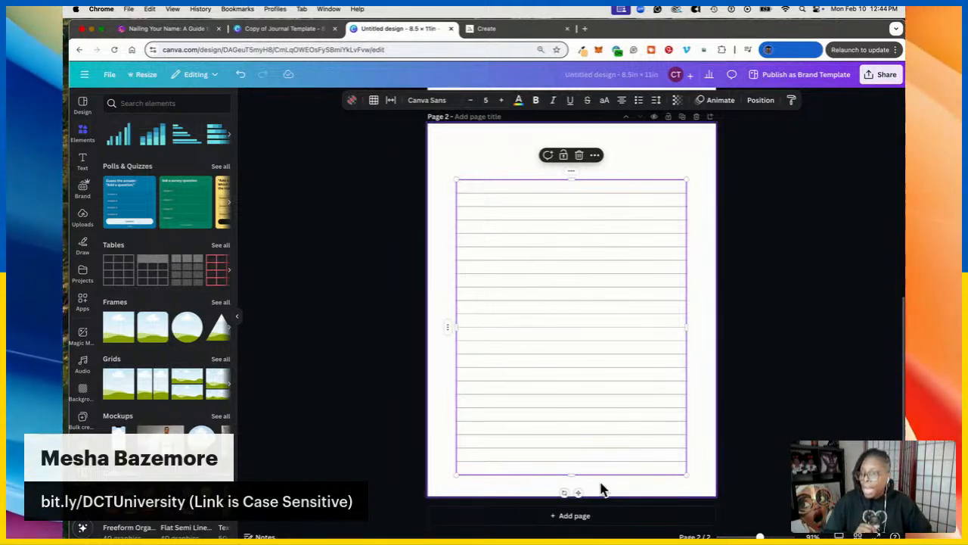
{"action": "left_click", "coordinate": [577, 493]}
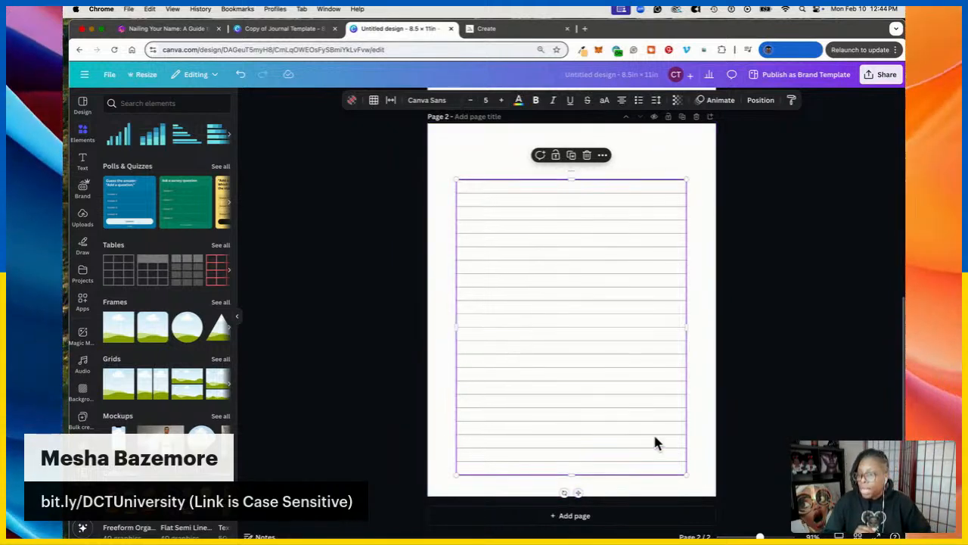
{"action": "right_click", "coordinate": [625, 279]}
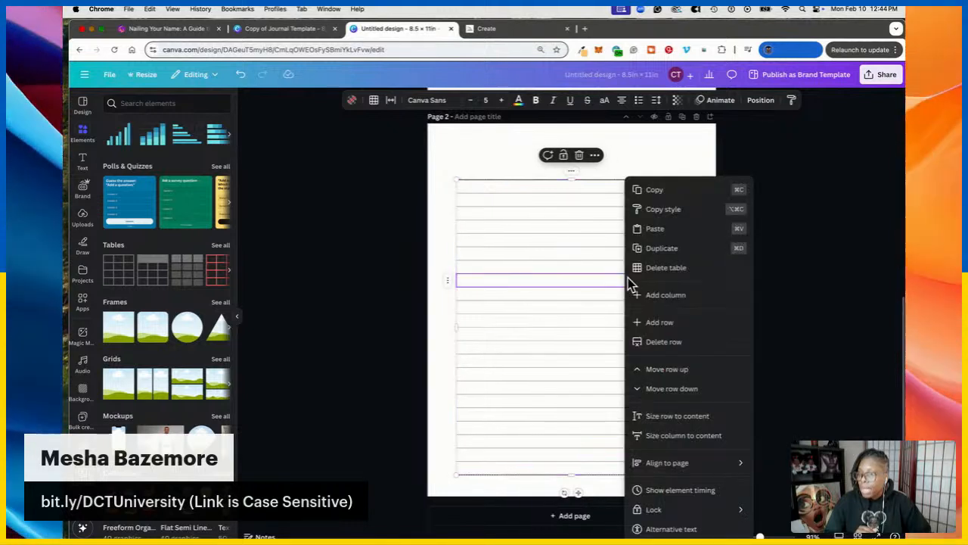
{"action": "left_click", "coordinate": [694, 300]}
Give the new column a left border as the centre divider, then duplicate Page 2
{"action": "left_click", "coordinate": [642, 193]}
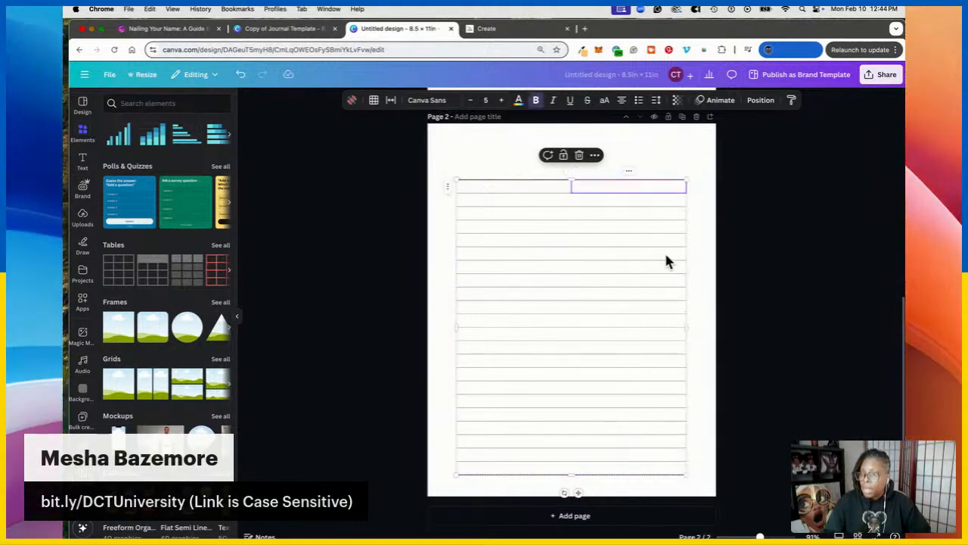
{"action": "left_click", "coordinate": [664, 475], "text": "shift"}
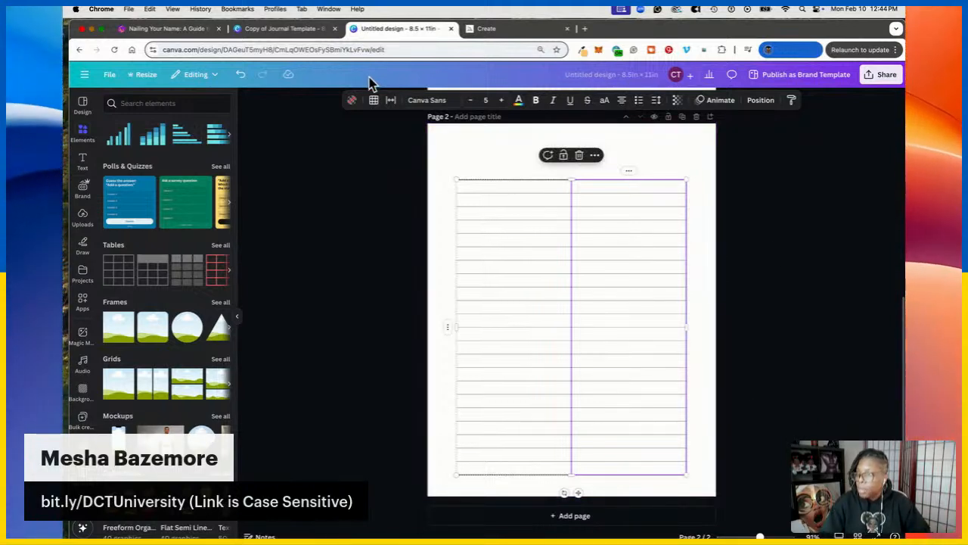
{"action": "left_click", "coordinate": [373, 102]}
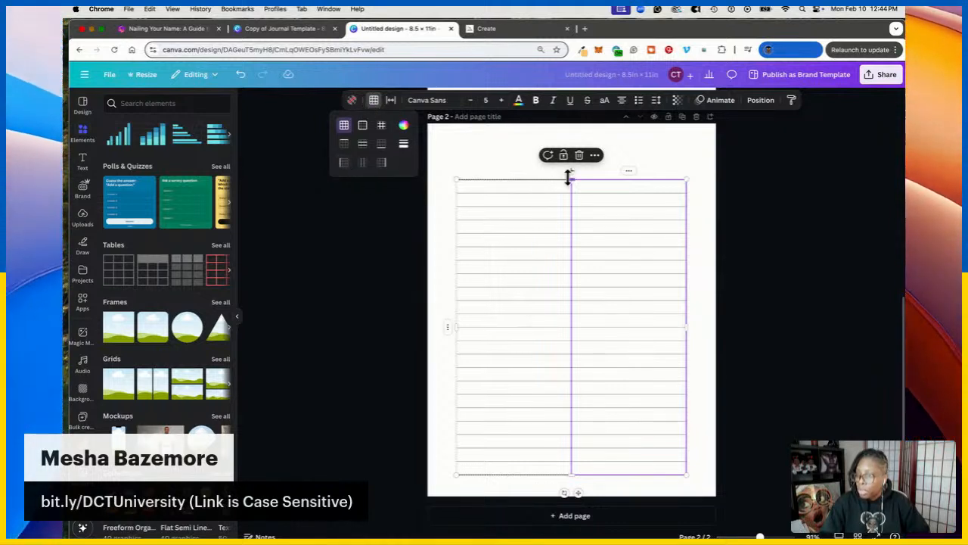
{"action": "left_click", "coordinate": [342, 163]}
{"action": "left_click", "coordinate": [404, 144]}
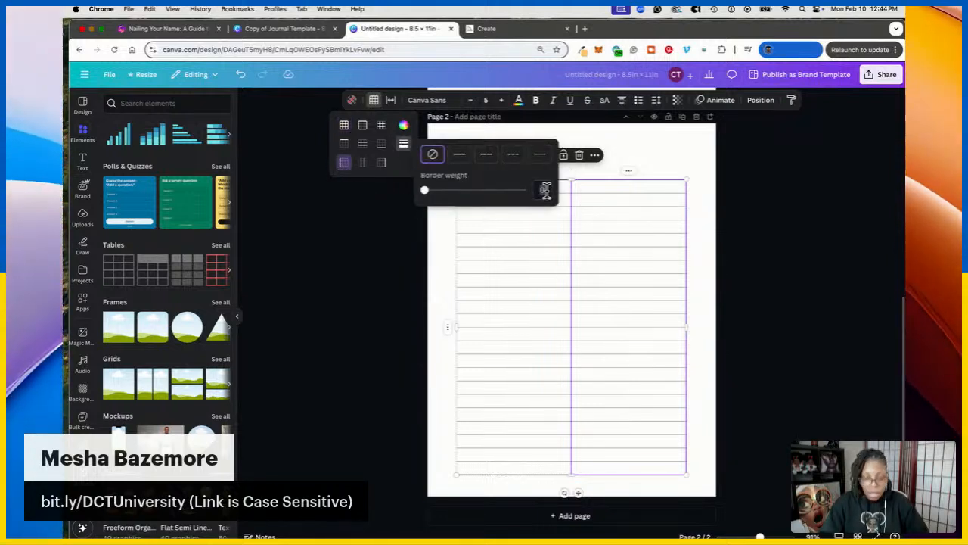
{"action": "left_click", "coordinate": [791, 246]}
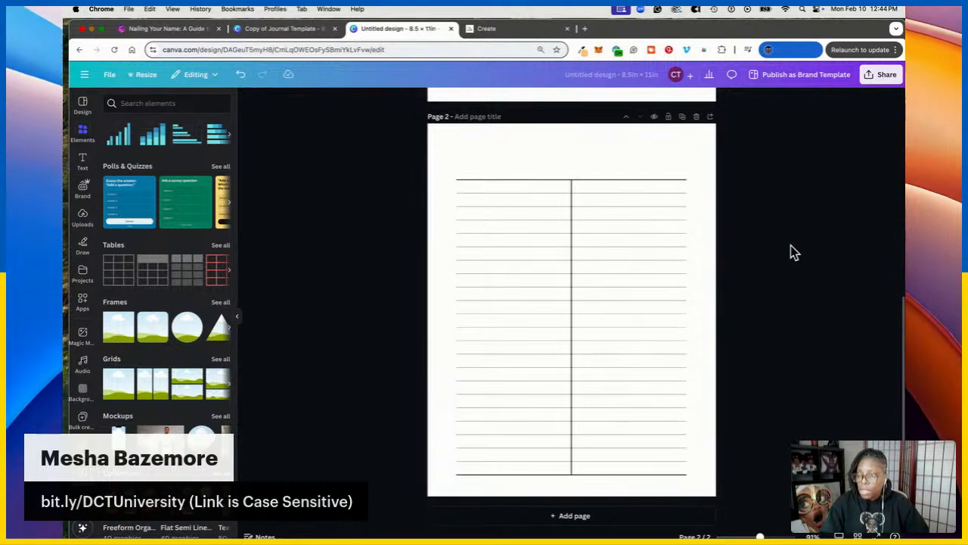
{"action": "left_click", "coordinate": [683, 117]}
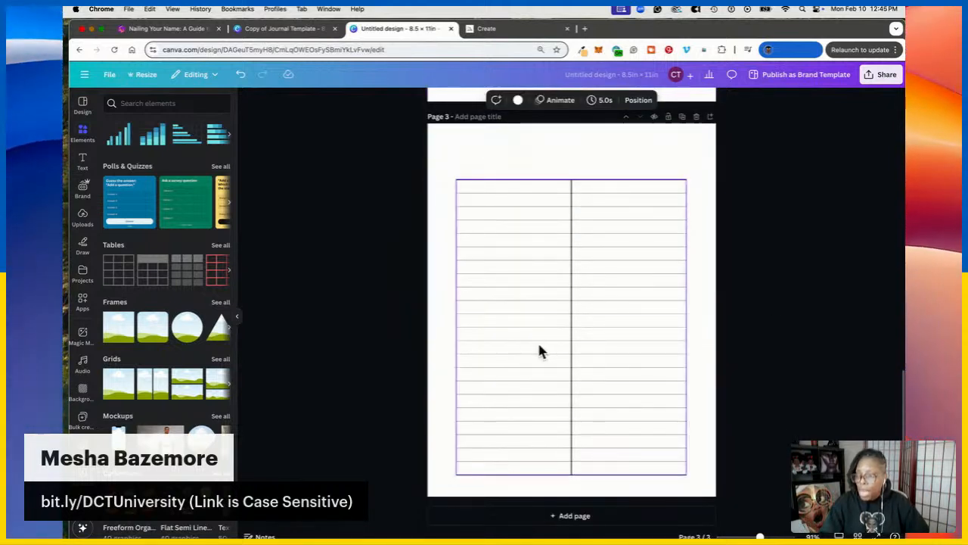
Merge the lower rows of the page 3 table across both columns into one cell
{"action": "left_click", "coordinate": [509, 347]}
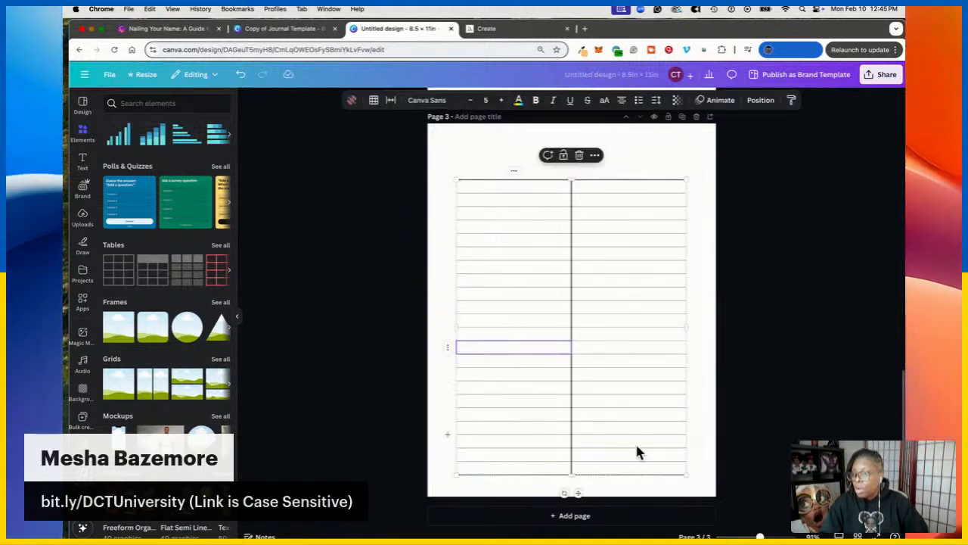
{"action": "left_click", "coordinate": [666, 469], "text": "shift"}
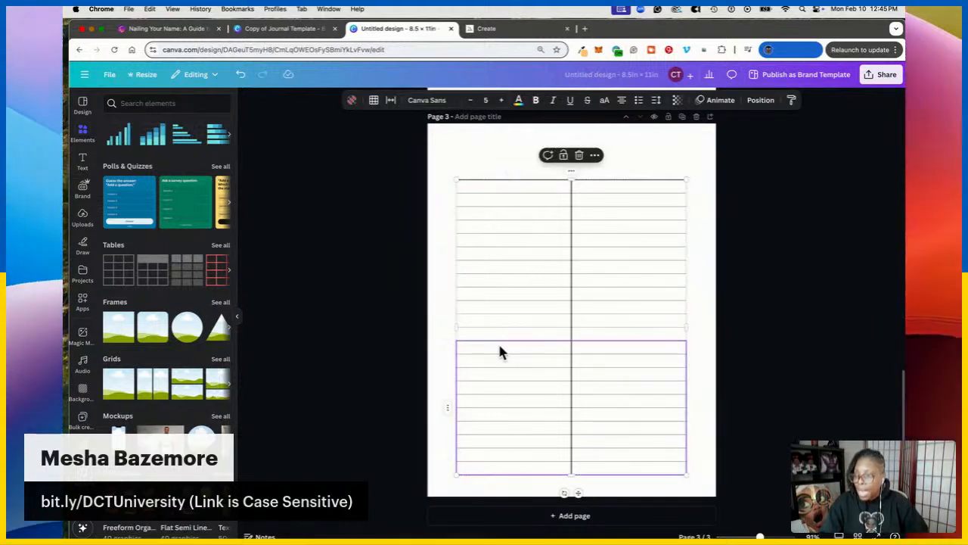
{"action": "right_click", "coordinate": [601, 357]}
{"action": "left_click", "coordinate": [672, 277]}
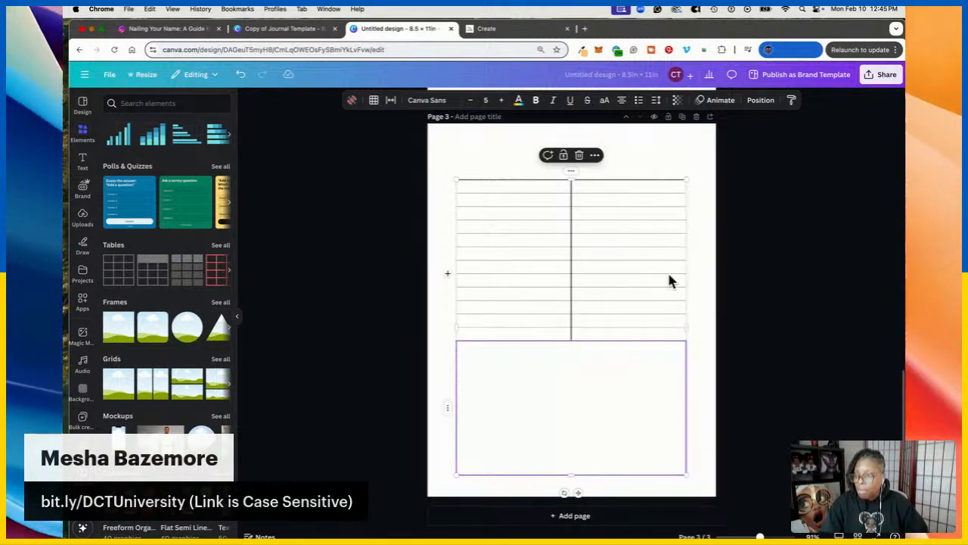
{"action": "left_click", "coordinate": [604, 412]}
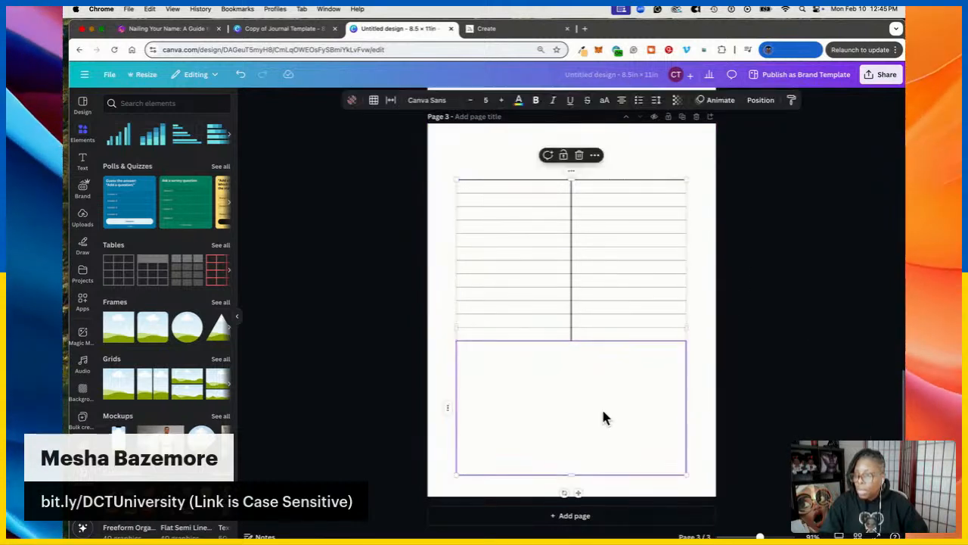
Set the table's border lines to weight 2
{"action": "left_click", "coordinate": [374, 103]}
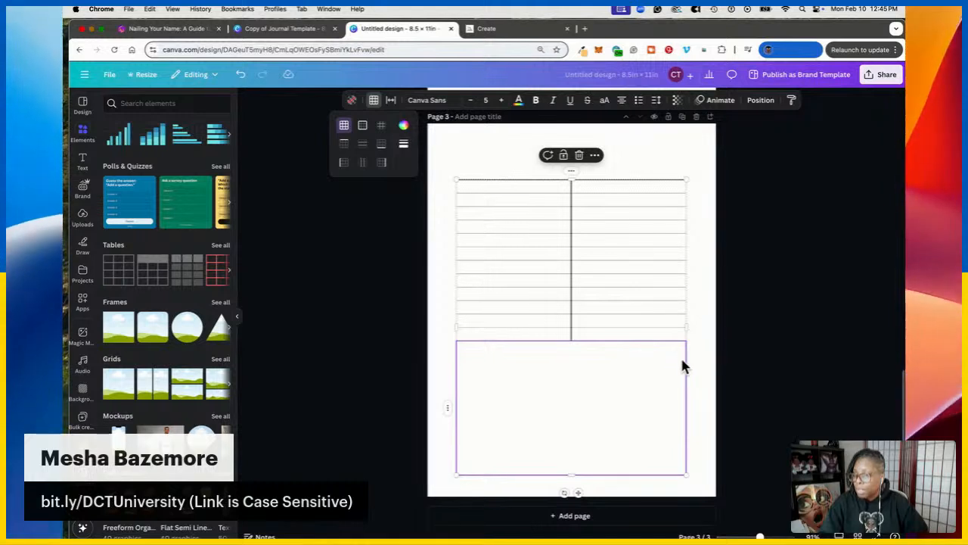
{"action": "left_click", "coordinate": [342, 166]}
{"action": "left_click", "coordinate": [403, 146]}
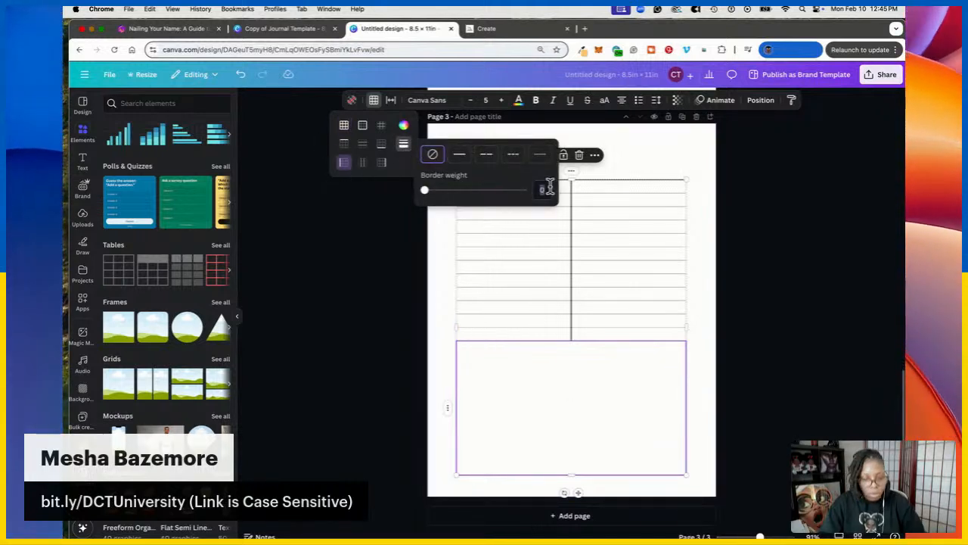
{"action": "type", "text": "2"}
{"action": "left_click", "coordinate": [352, 146]}
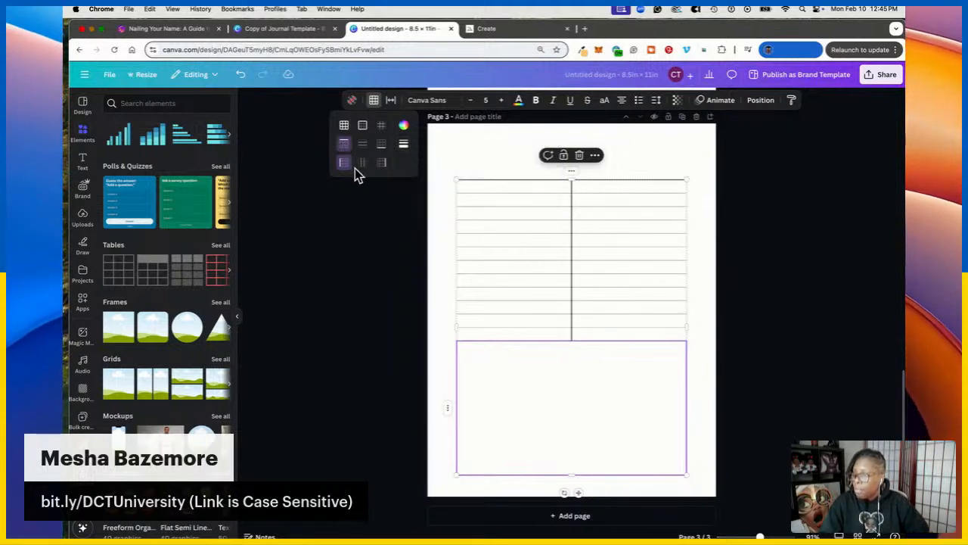
{"action": "left_click", "coordinate": [405, 146]}
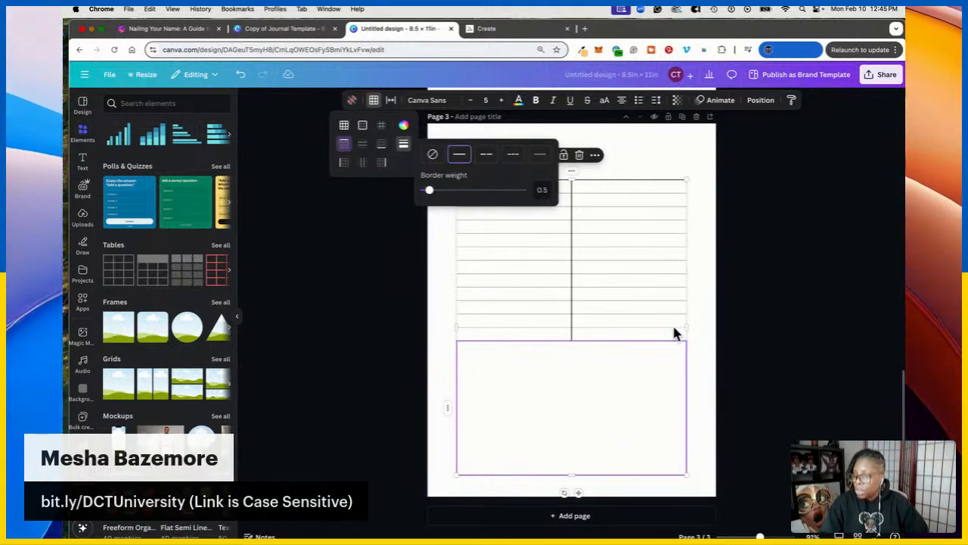
{"action": "left_click", "coordinate": [541, 190]}
{"action": "type", "text": "2"}
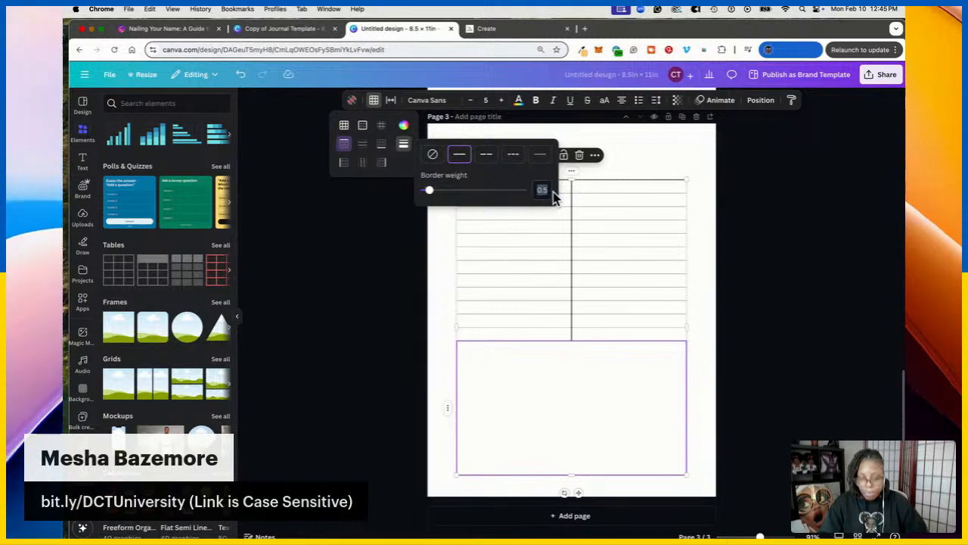
{"action": "left_click", "coordinate": [747, 276]}
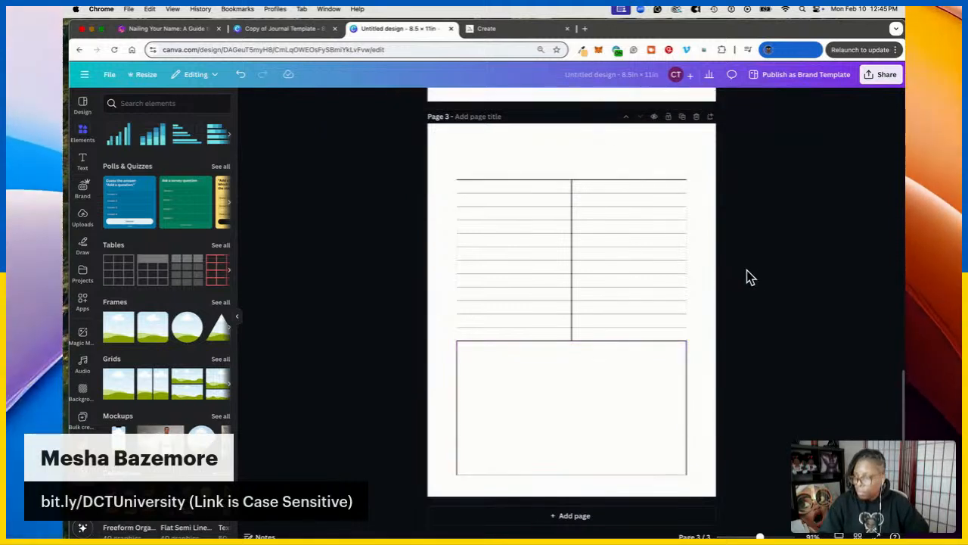
{"action": "left_click", "coordinate": [633, 424]}
{"action": "left_click", "coordinate": [374, 100]}
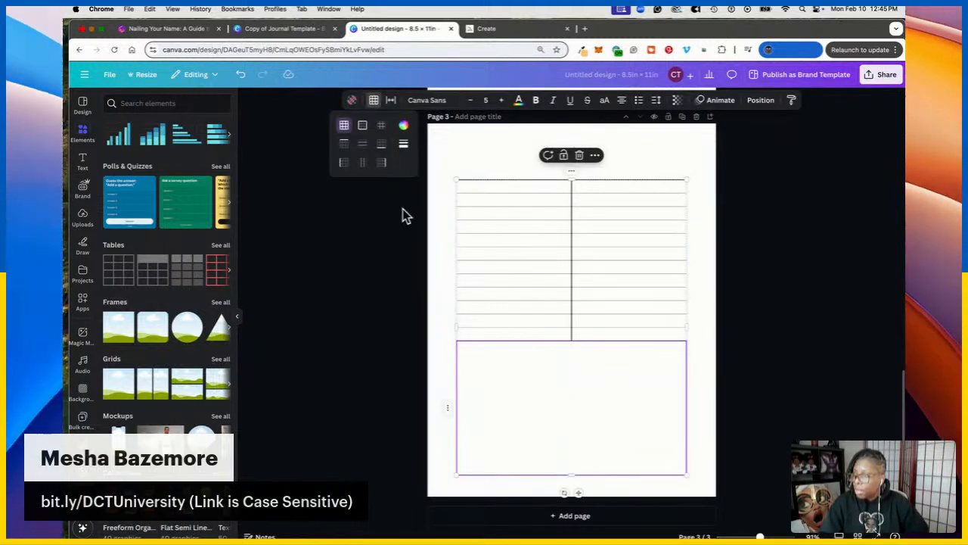
{"action": "left_click", "coordinate": [404, 145]}
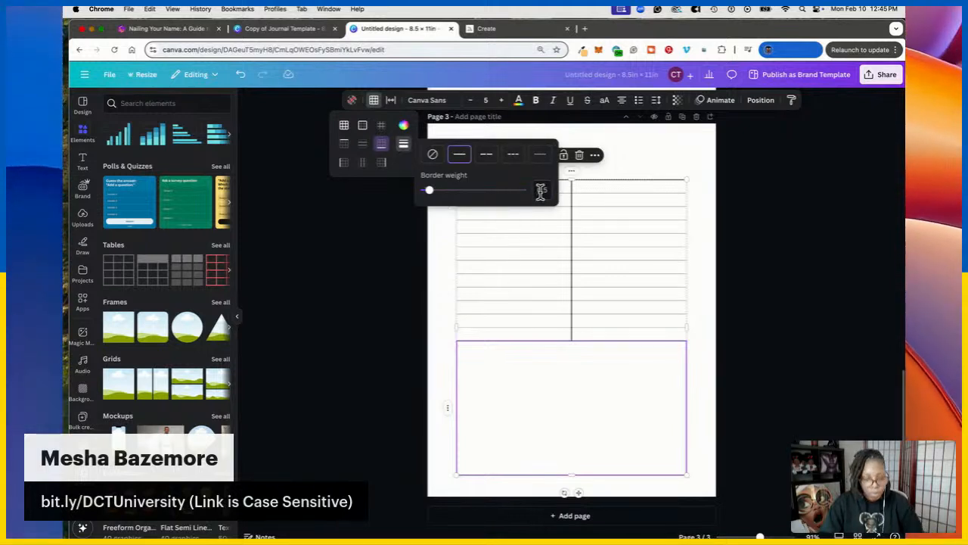
{"action": "left_click", "coordinate": [768, 255]}
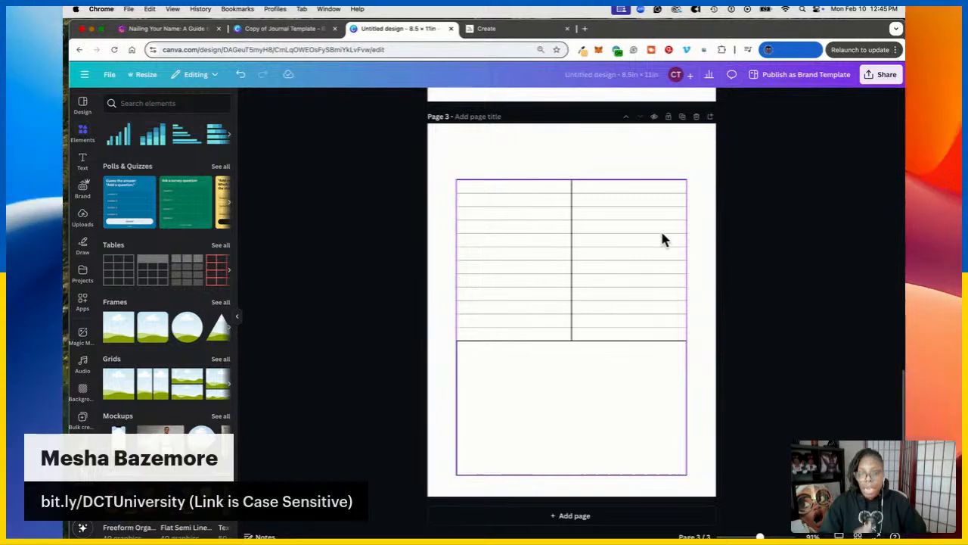
{"action": "scroll", "coordinate": [653, 356], "scroll_direction": "up", "scroll_amount": 15}
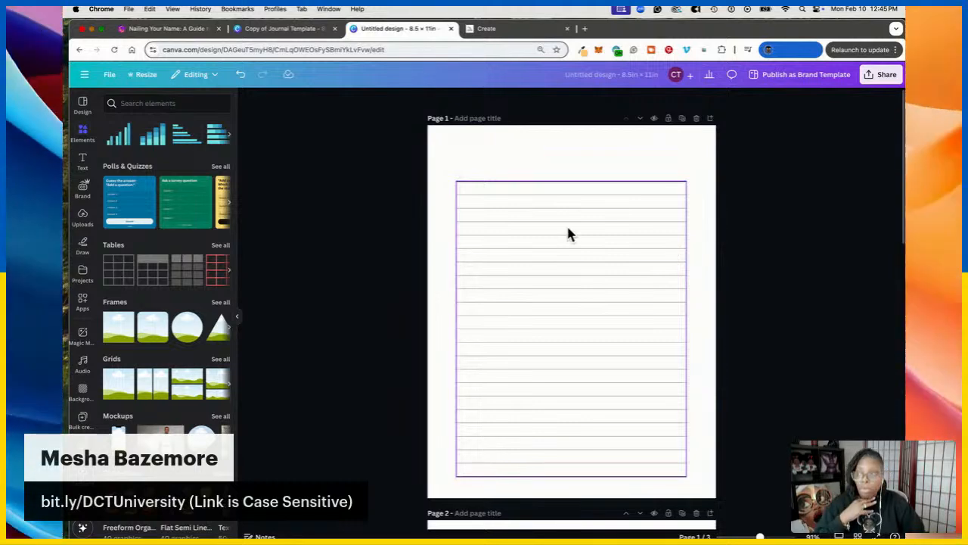
Go to etsy.com, search for 'digital paper' and scroll through the listings
{"action": "left_click", "coordinate": [585, 28]}
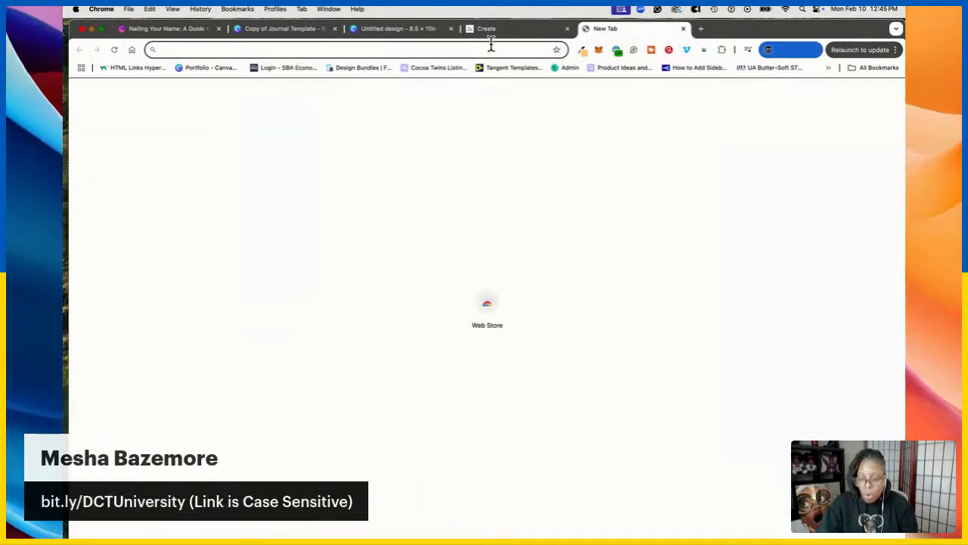
{"action": "type", "text": "etsy"}
{"action": "key", "text": "Return"}
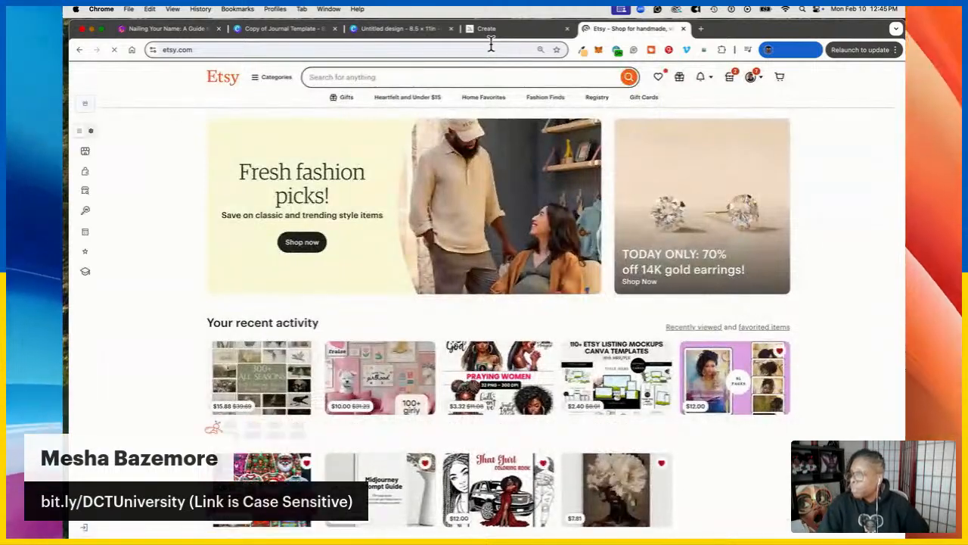
{"action": "left_click", "coordinate": [426, 78]}
{"action": "type", "text": "dig"}
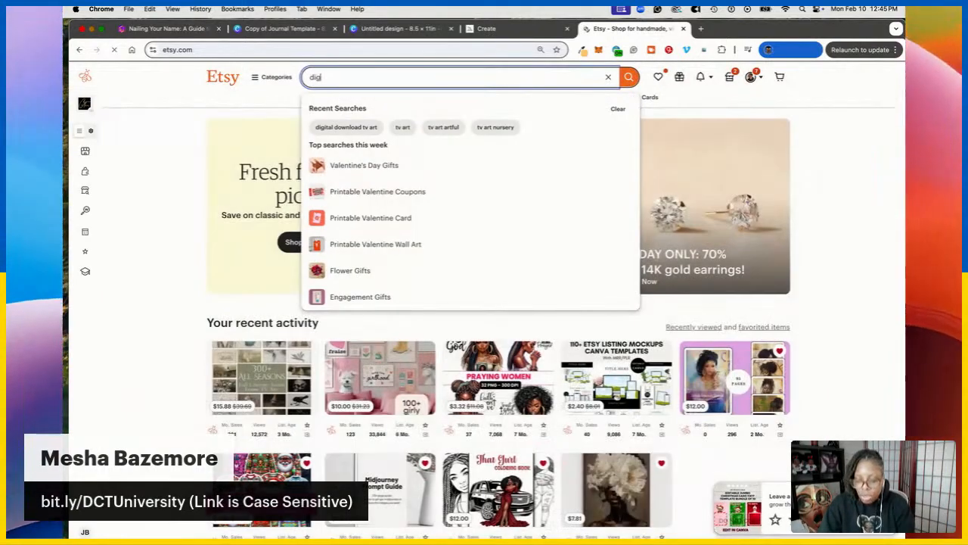
{"action": "type", "text": "ital paper"}
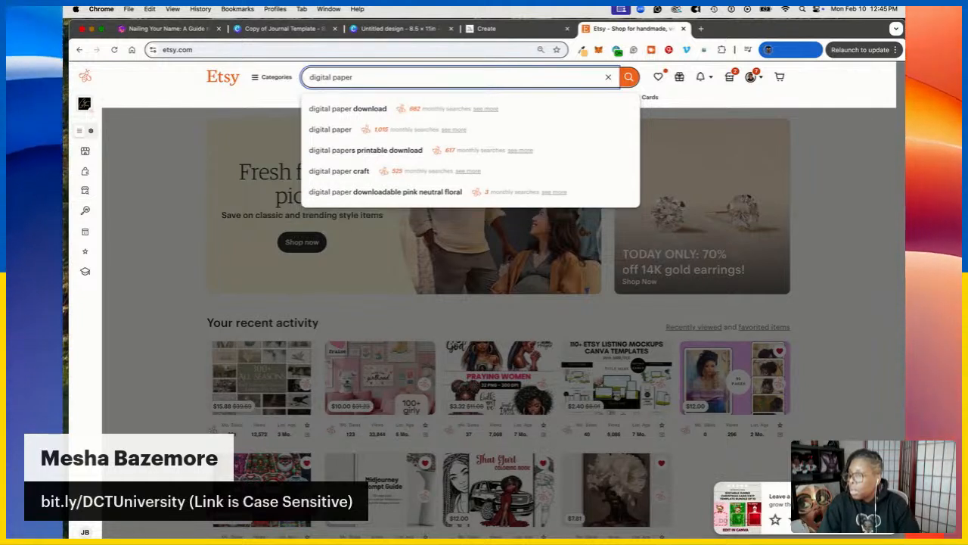
{"action": "left_click", "coordinate": [345, 140]}
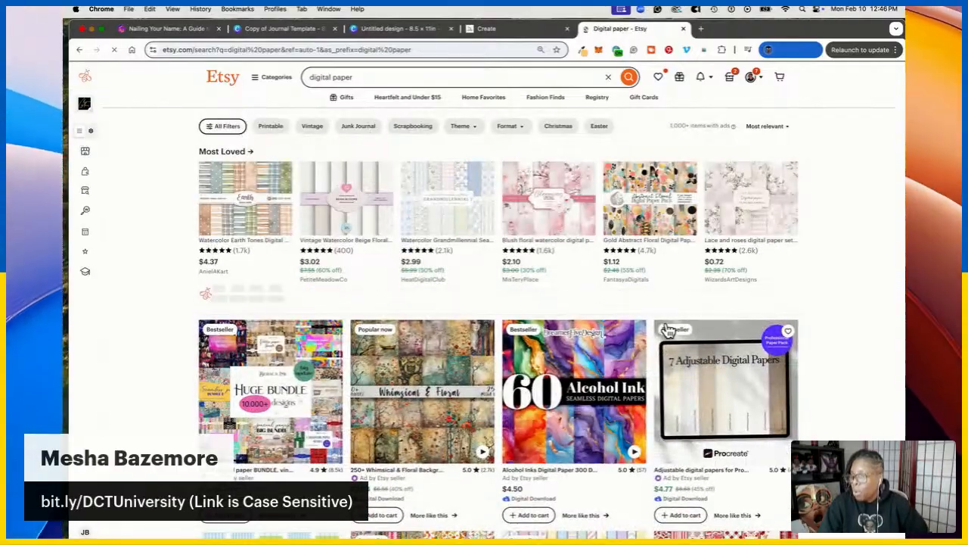
{"action": "scroll", "coordinate": [635, 378], "scroll_direction": "down", "scroll_amount": 10}
{"action": "scroll", "coordinate": [596, 426], "scroll_direction": "down", "scroll_amount": 15}
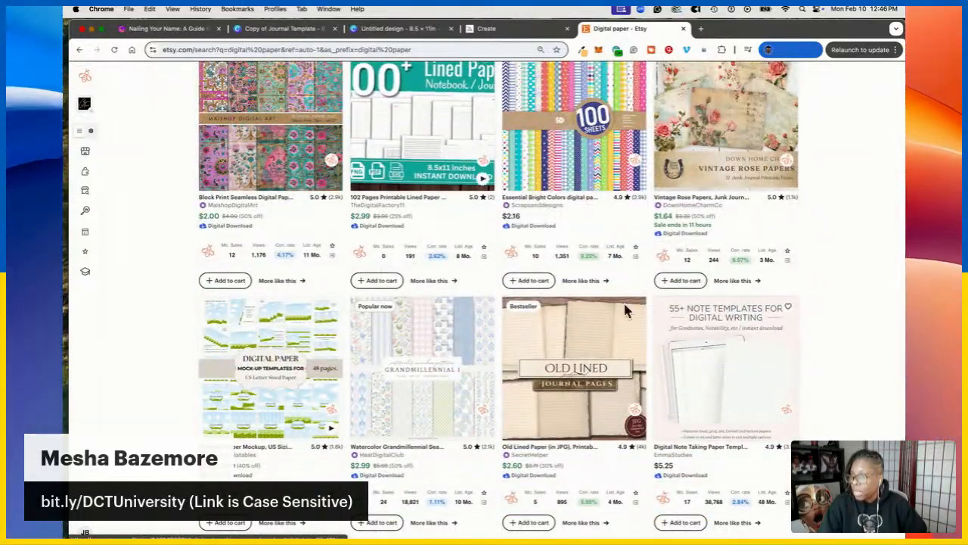
{"action": "scroll", "coordinate": [530, 303], "scroll_direction": "up", "scroll_amount": 20}
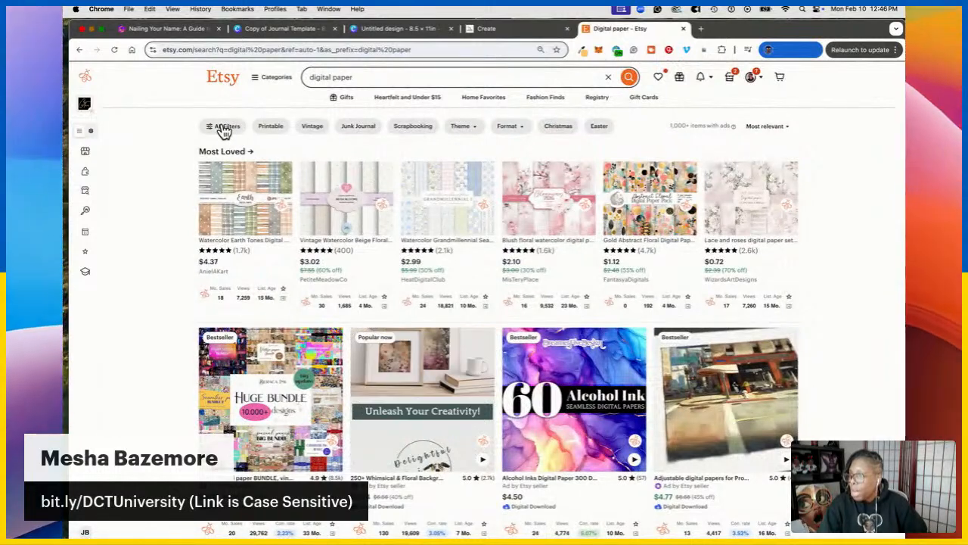
Filter the results to digital downloads from Star Sellers
{"action": "left_click", "coordinate": [223, 127]}
{"action": "scroll", "coordinate": [189, 302], "scroll_direction": "down", "scroll_amount": 3}
{"action": "scroll", "coordinate": [187, 307], "scroll_direction": "down", "scroll_amount": 2}
{"action": "left_click", "coordinate": [129, 264]}
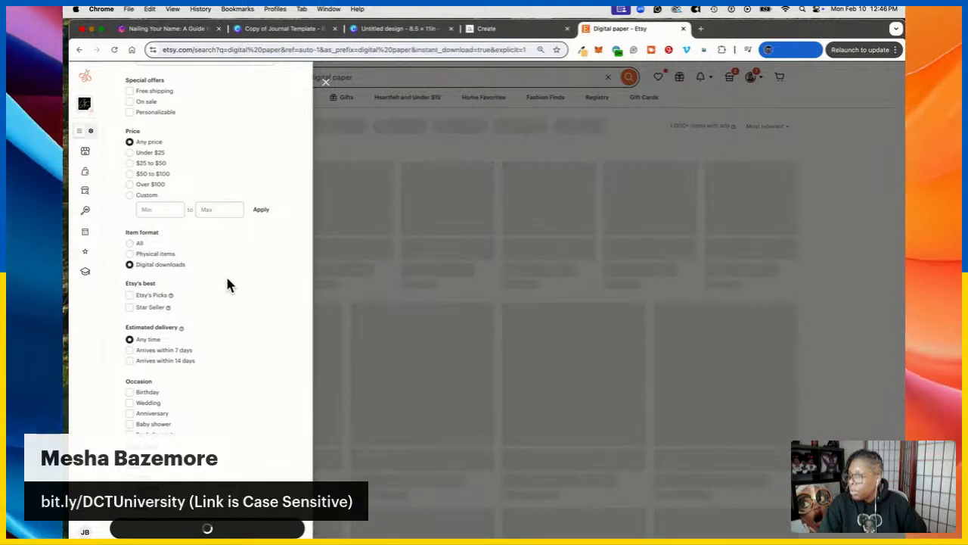
{"action": "left_click", "coordinate": [129, 307]}
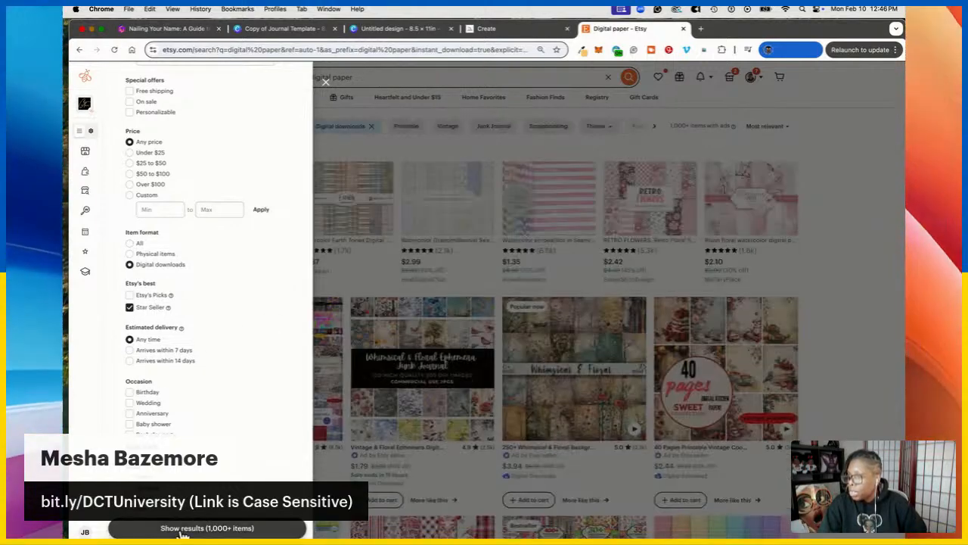
{"action": "left_click", "coordinate": [181, 531]}
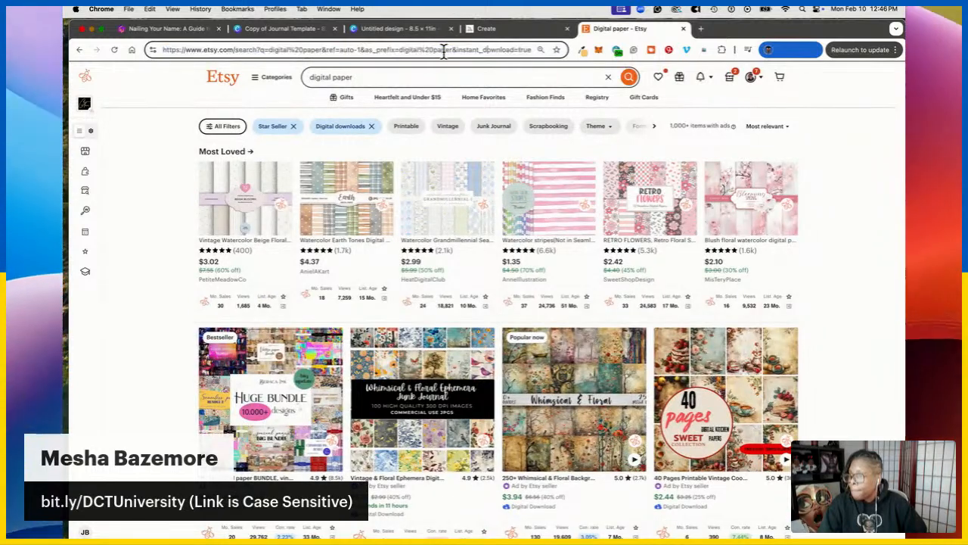
Edit the address filter from star sellers to bestsellers and reload the results
{"action": "left_click_drag", "start_coordinate": [469, 49], "coordinate": [569, 49]}
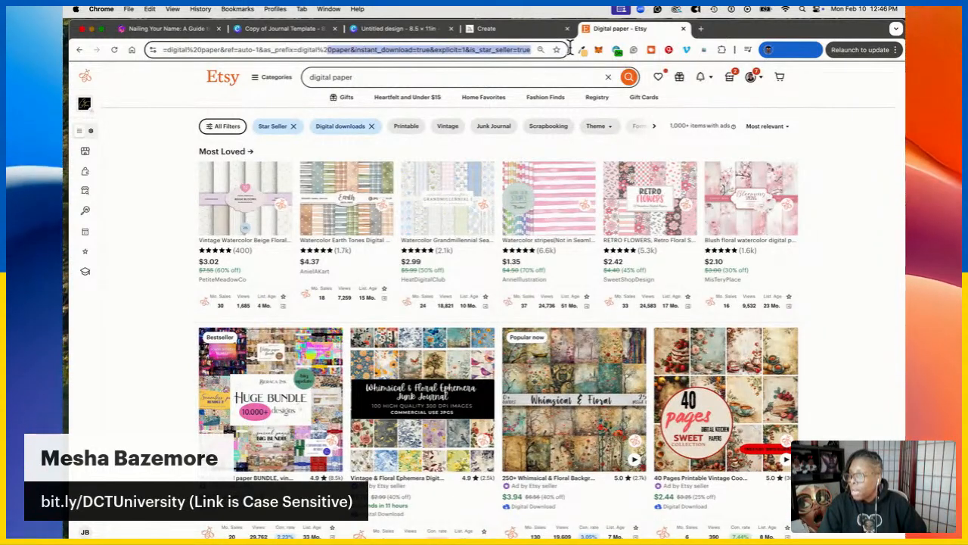
{"action": "left_click", "coordinate": [482, 49]}
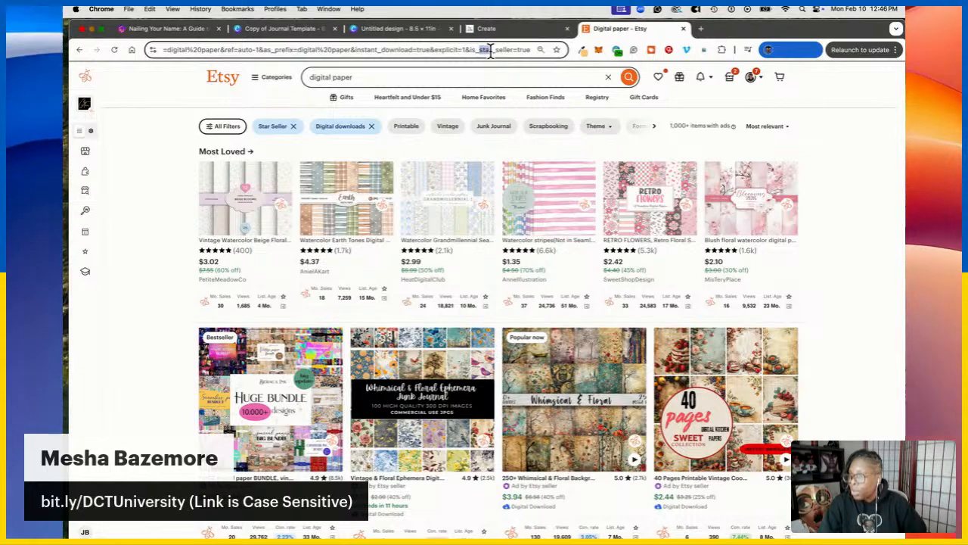
{"action": "key", "text": "BackSpace"}
{"action": "type", "text": "bes"}
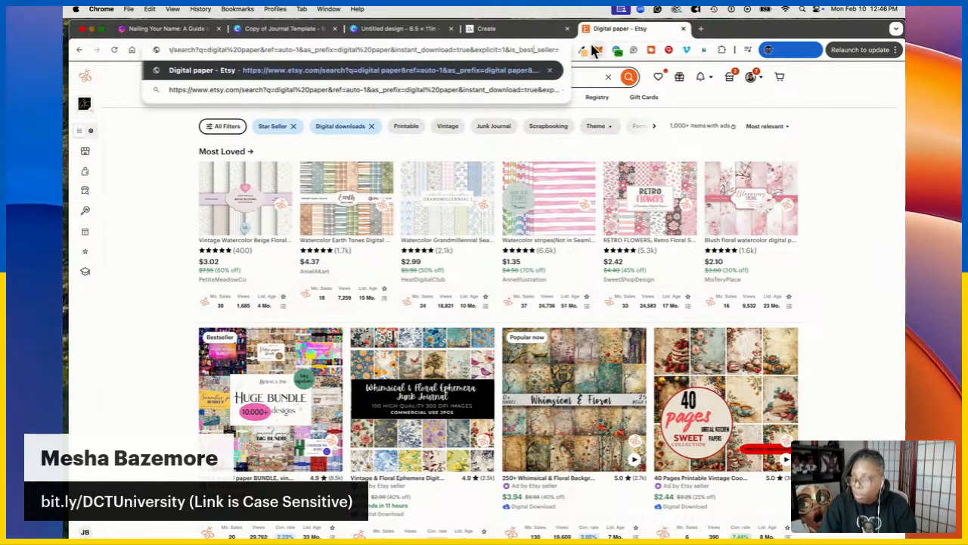
{"action": "type", "text": "t"}
{"action": "key", "text": "Return"}
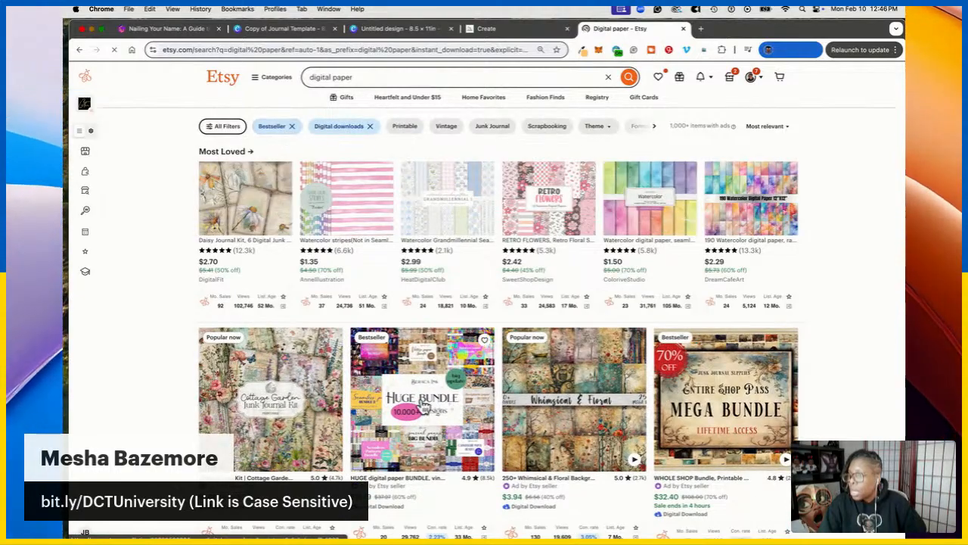
Browse the bestseller results and open EverBee Product Analytics for them
{"action": "scroll", "coordinate": [451, 375], "scroll_direction": "down", "scroll_amount": 10}
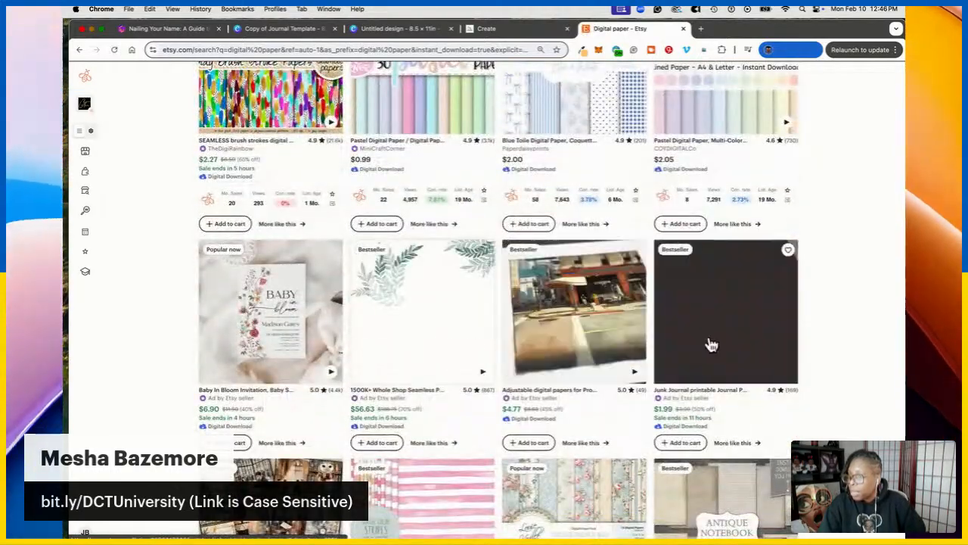
{"action": "scroll", "coordinate": [711, 346], "scroll_direction": "down", "scroll_amount": 3}
{"action": "scroll", "coordinate": [699, 339], "scroll_direction": "up", "scroll_amount": 1}
{"action": "scroll", "coordinate": [447, 439], "scroll_direction": "down", "scroll_amount": 1}
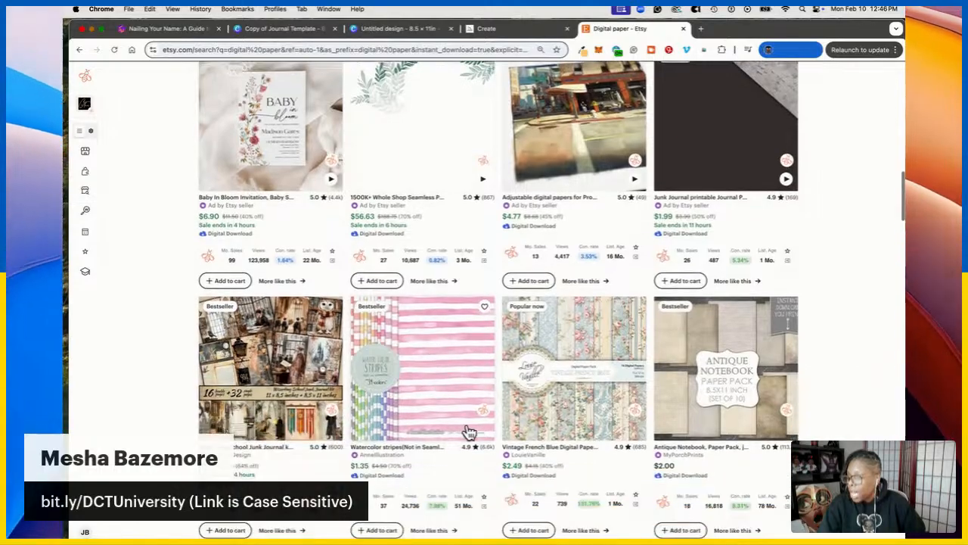
{"action": "scroll", "coordinate": [444, 357], "scroll_direction": "down", "scroll_amount": 2}
{"action": "scroll", "coordinate": [444, 357], "scroll_direction": "down", "scroll_amount": 12}
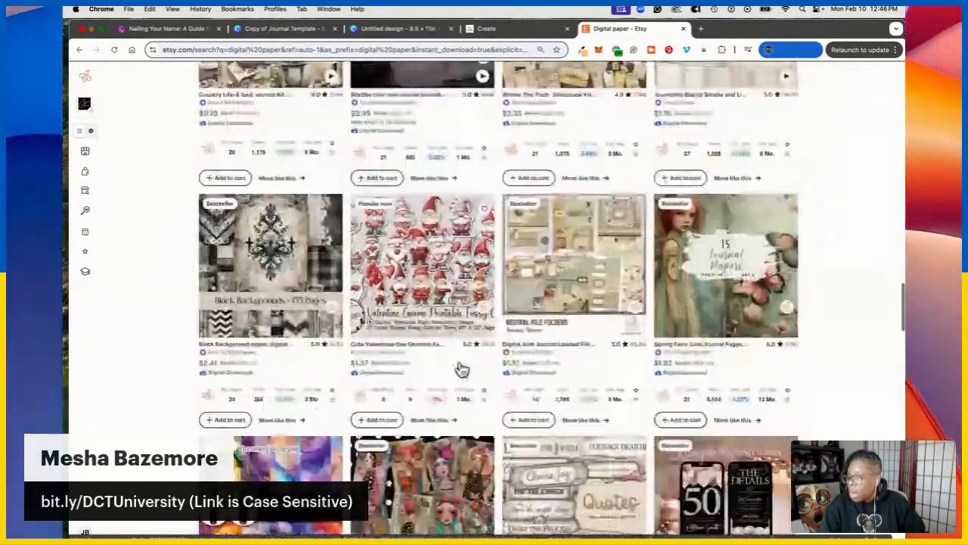
{"action": "scroll", "coordinate": [457, 370], "scroll_direction": "down", "scroll_amount": 10}
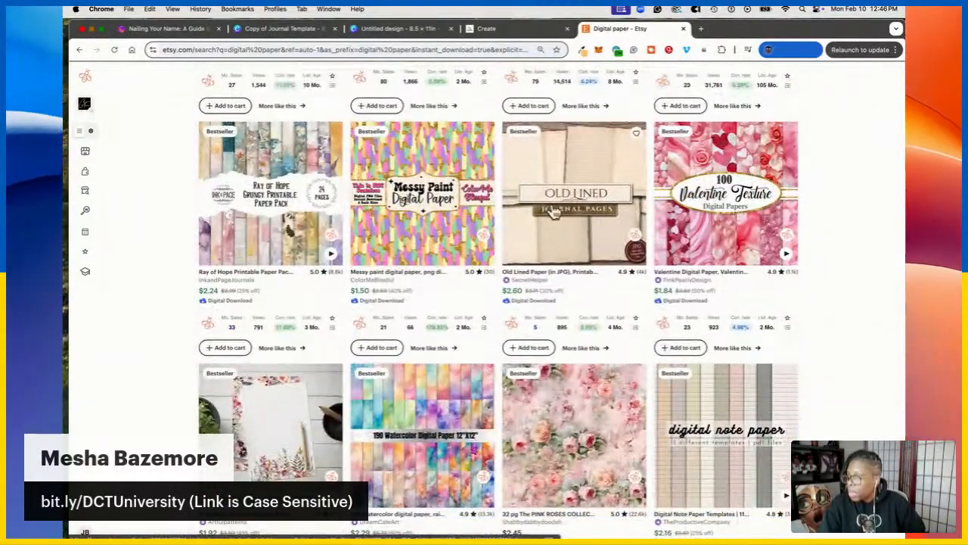
{"action": "scroll", "coordinate": [284, 430], "scroll_direction": "down", "scroll_amount": 3}
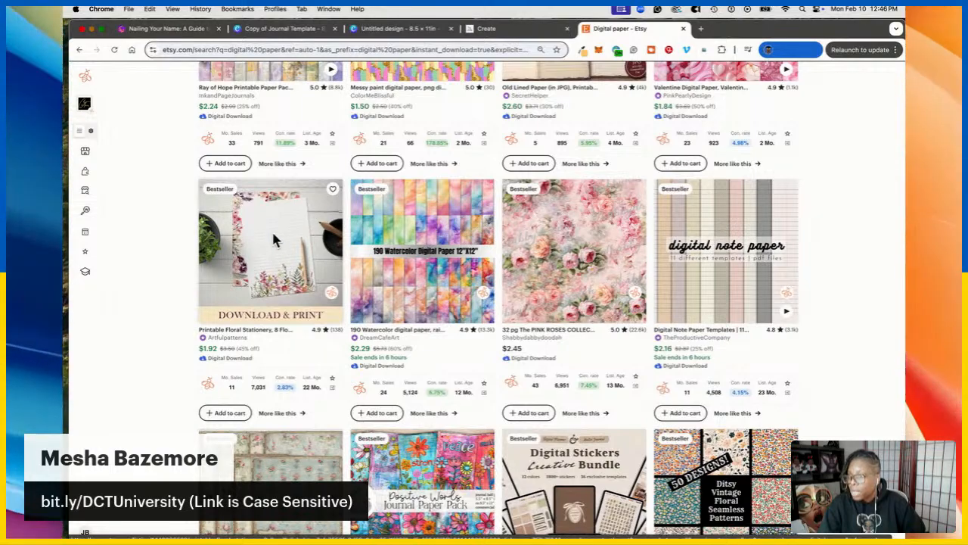
{"action": "scroll", "coordinate": [302, 251], "scroll_direction": "up", "scroll_amount": 15}
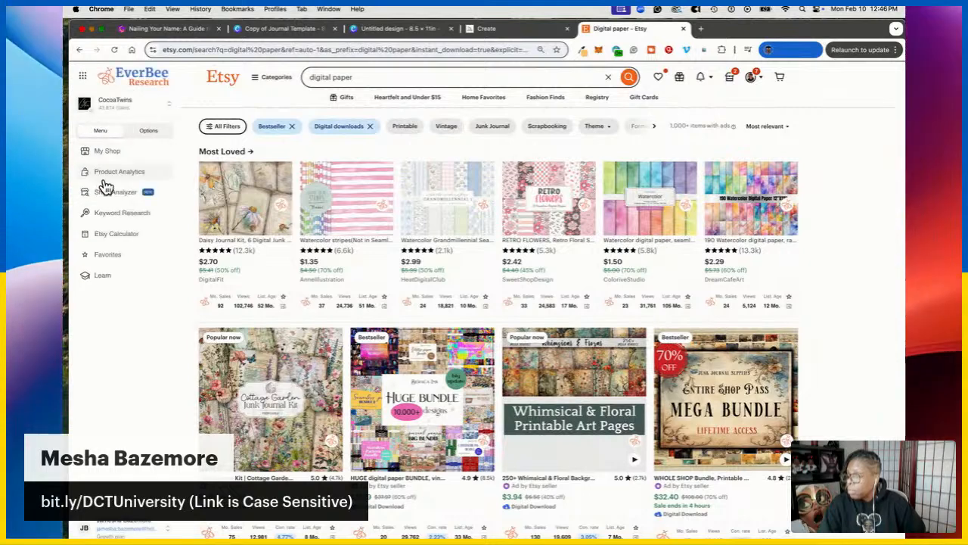
{"action": "left_click", "coordinate": [112, 175]}
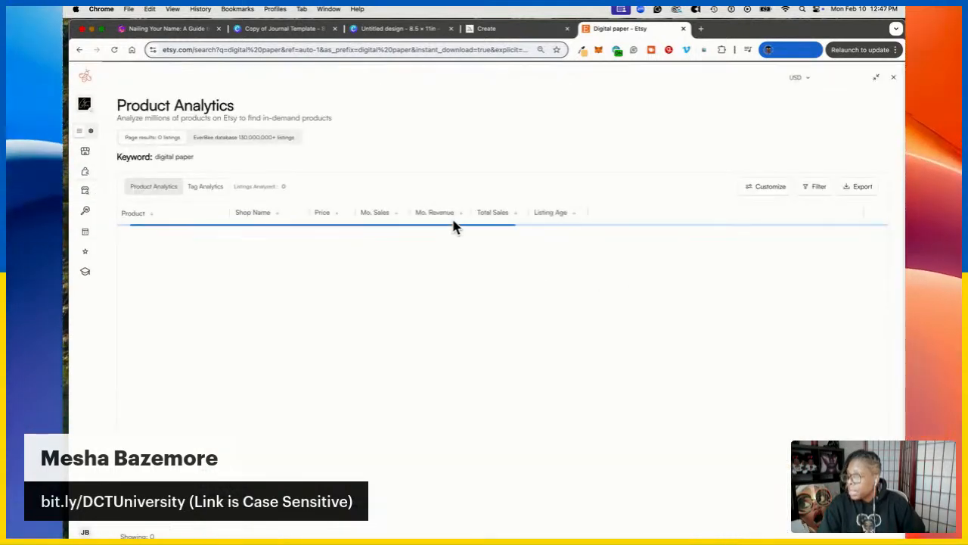
Sort the digital paper listings by Mo. Revenue, highest first, then close EverBee's Product Analytics
{"action": "left_click", "coordinate": [459, 215]}
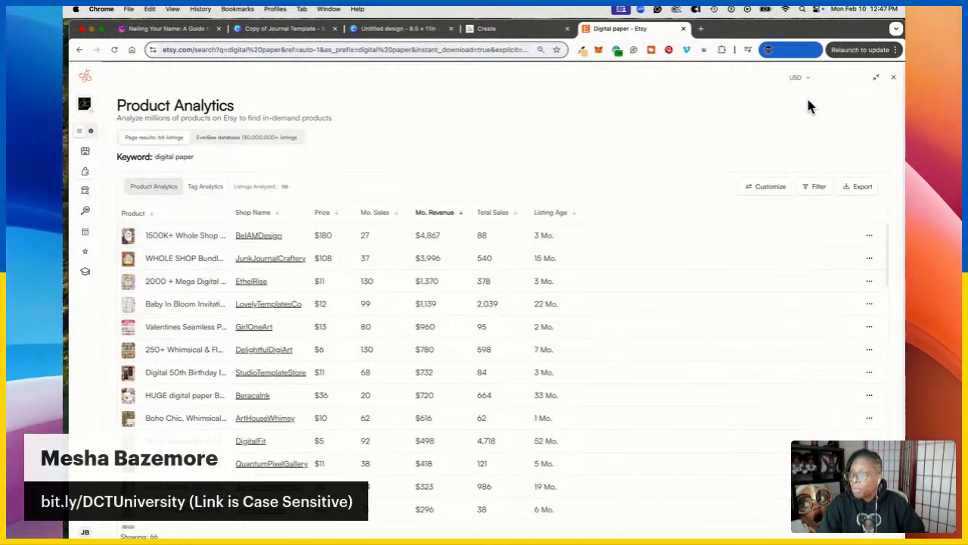
{"action": "left_click", "coordinate": [894, 77]}
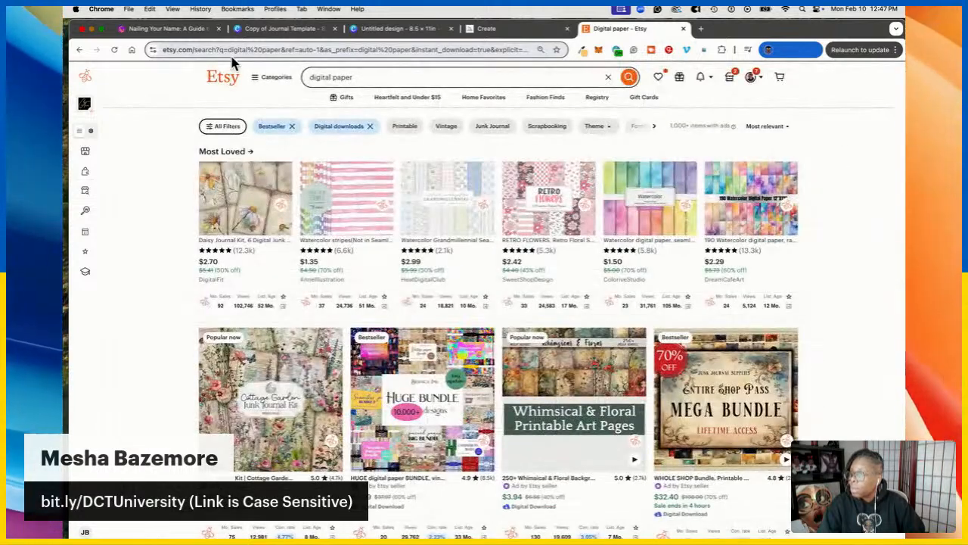
Copy the red, green and yellow head-wrap portrait from Midjourney, then return to the Canva design
{"action": "left_click", "coordinate": [369, 30]}
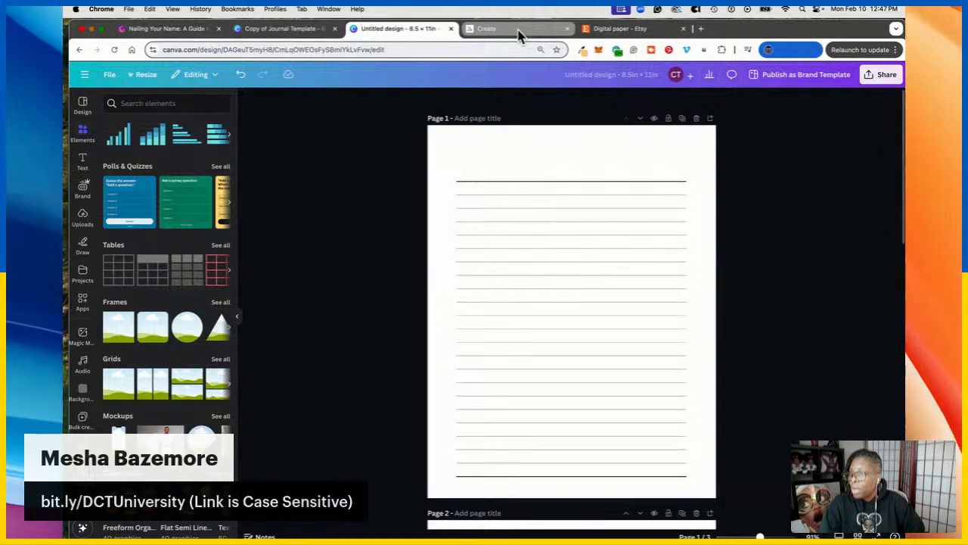
{"action": "left_click", "coordinate": [514, 34]}
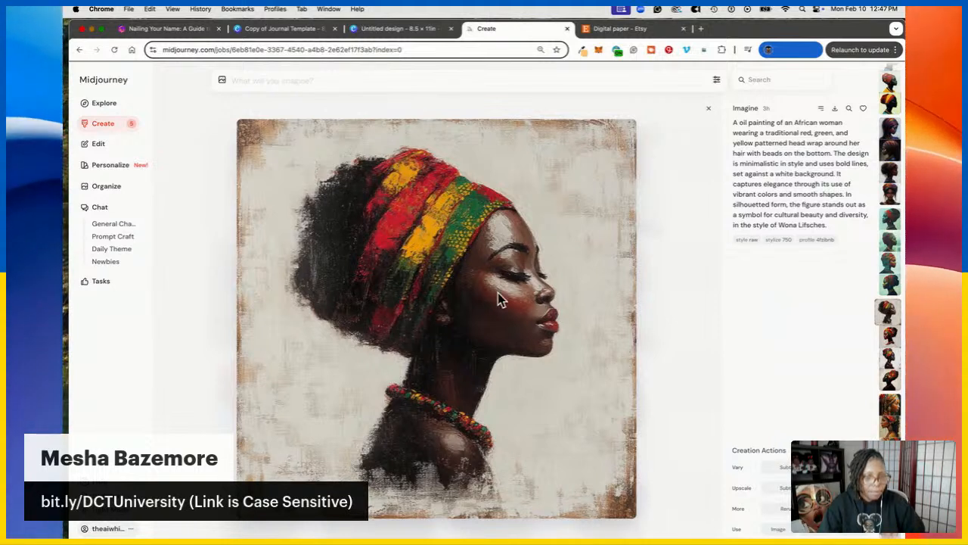
{"action": "right_click", "coordinate": [466, 251]}
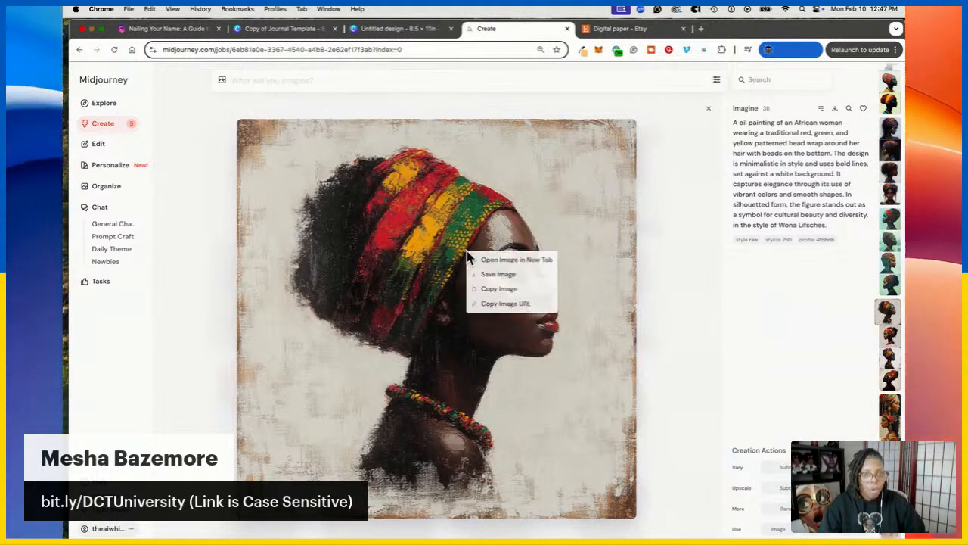
{"action": "left_click", "coordinate": [505, 292]}
{"action": "left_click", "coordinate": [398, 34]}
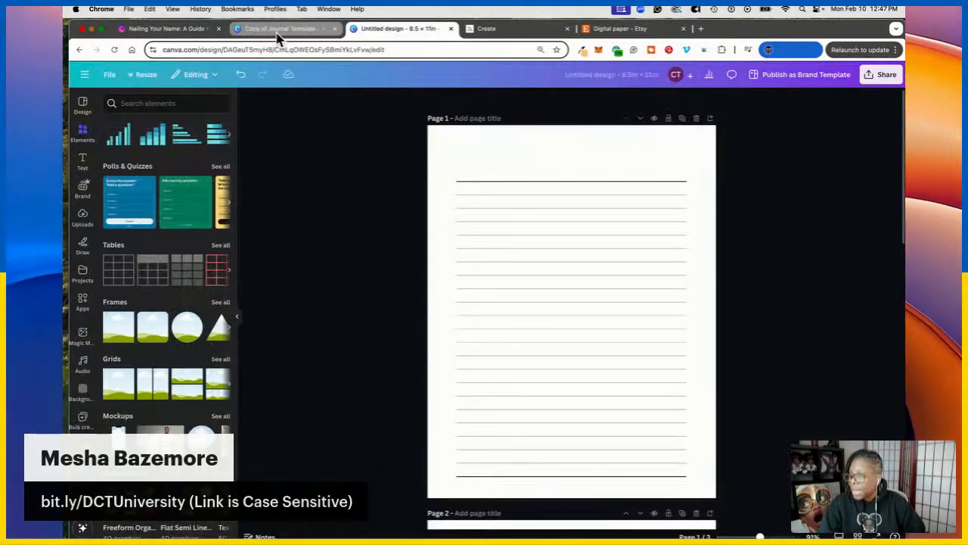
Duplicate the lined page and replace Page 1's journal lines with the pasted portrait
{"action": "left_click", "coordinate": [683, 119]}
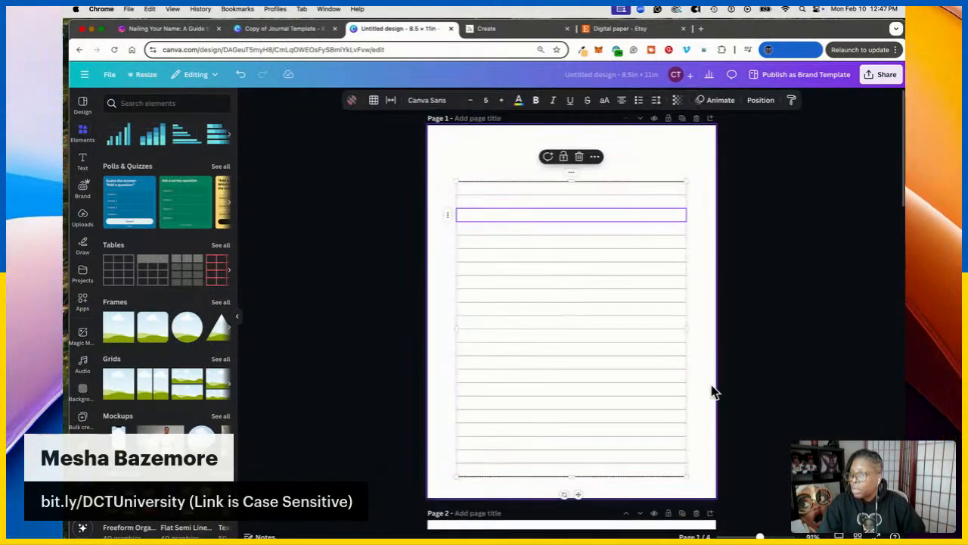
{"action": "left_click", "coordinate": [578, 494]}
{"action": "key", "text": "Delete"}
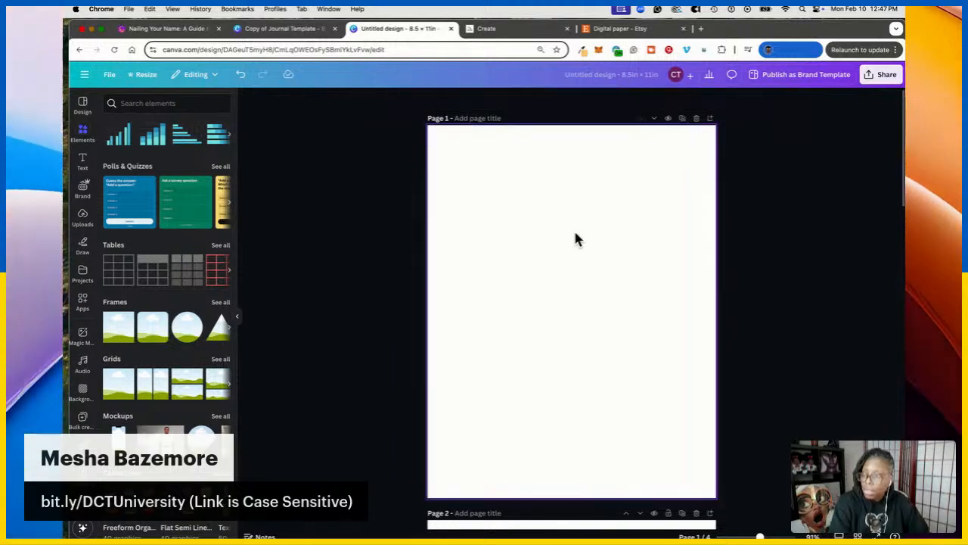
{"action": "right_click", "coordinate": [584, 262]}
{"action": "left_click", "coordinate": [620, 245]}
Stretch the portrait to fill all of Page 1 as a cover, then copy it
{"action": "left_click_drag", "start_coordinate": [591, 270], "coordinate": [534, 177]}
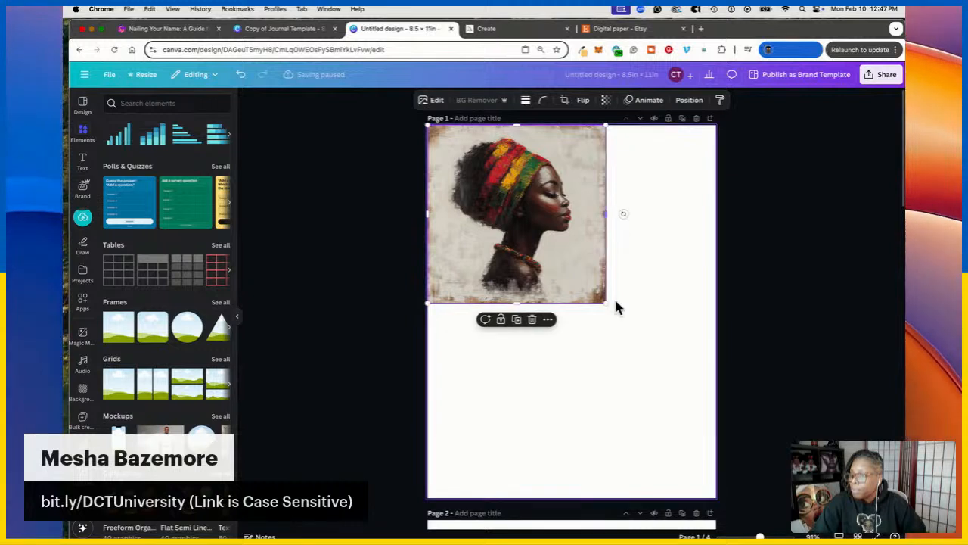
{"action": "left_click_drag", "start_coordinate": [603, 303], "coordinate": [703, 422]}
{"action": "left_click_drag", "start_coordinate": [577, 412], "coordinate": [575, 500]}
{"action": "left_click", "coordinate": [802, 290]}
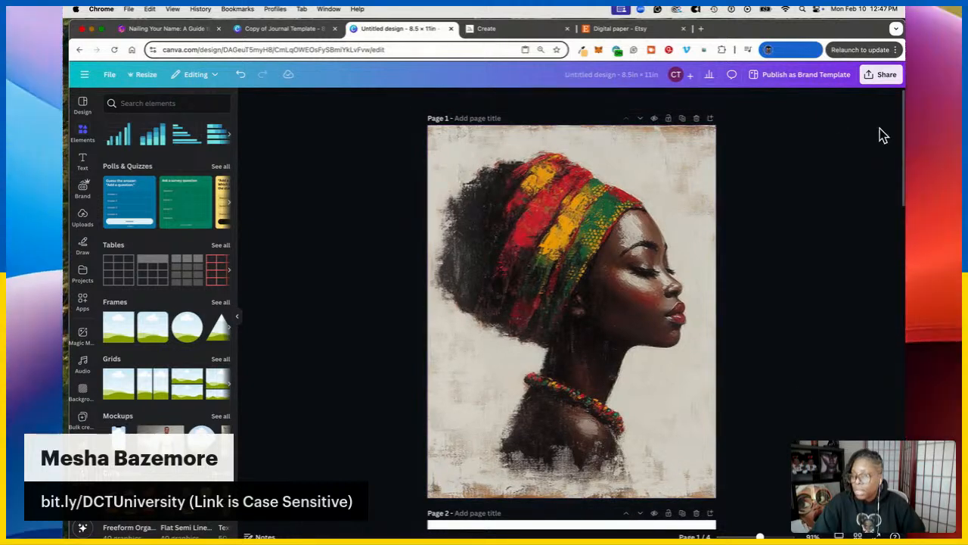
{"action": "scroll", "coordinate": [774, 296], "scroll_direction": "down", "scroll_amount": 5}
{"action": "scroll", "coordinate": [715, 252], "scroll_direction": "up", "scroll_amount": 1}
{"action": "left_click", "coordinate": [627, 156]}
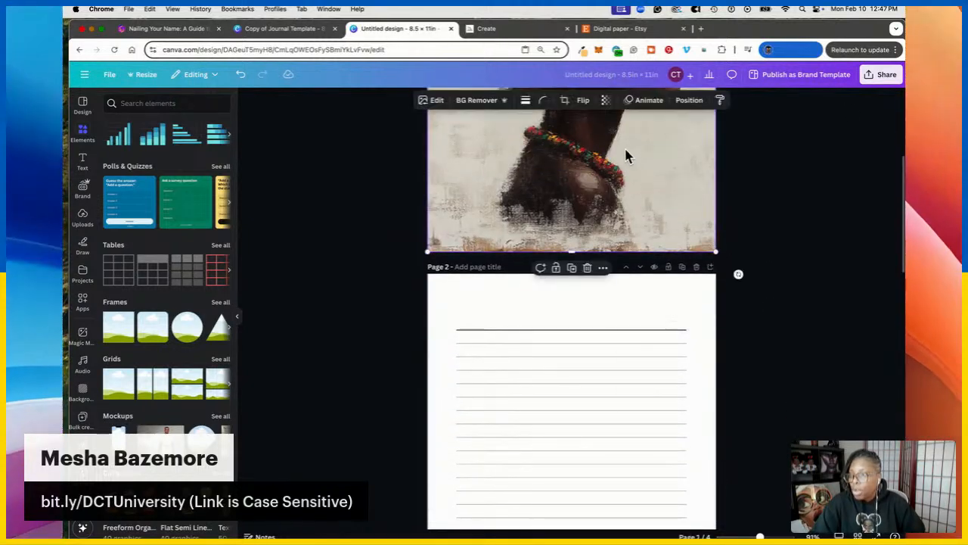
{"action": "right_click", "coordinate": [625, 153]}
{"action": "left_click", "coordinate": [670, 162]}
Paste the portrait on Page 2, send it behind the lines, and fade it to about 15 transparency
{"action": "scroll", "coordinate": [655, 286], "scroll_direction": "down", "scroll_amount": 3}
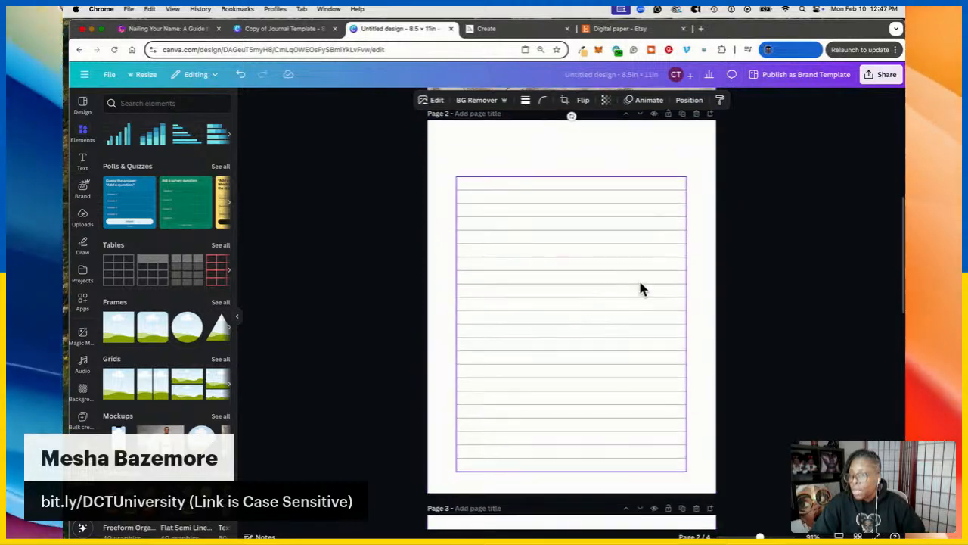
{"action": "right_click", "coordinate": [595, 249]}
{"action": "left_click", "coordinate": [633, 230]}
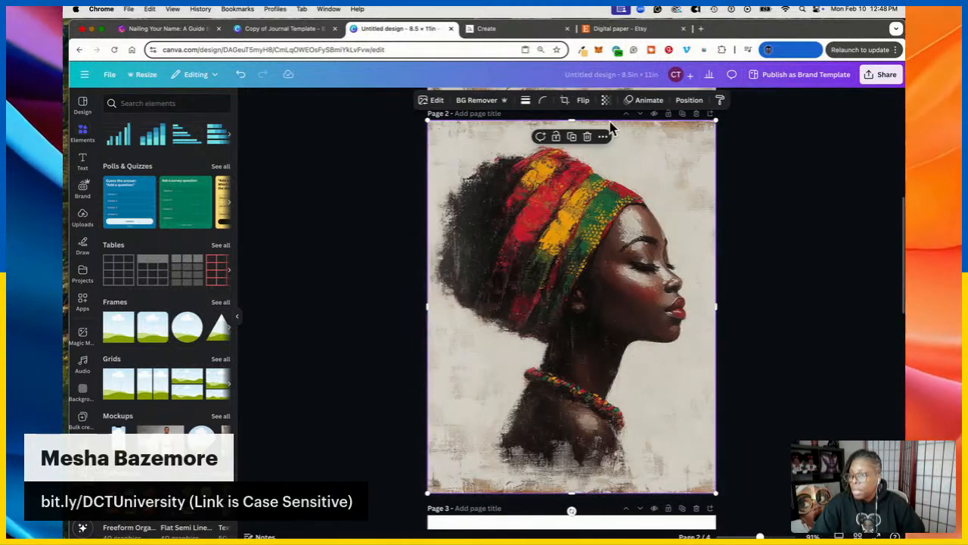
{"action": "left_click", "coordinate": [690, 100]}
{"action": "left_click", "coordinate": [221, 172]}
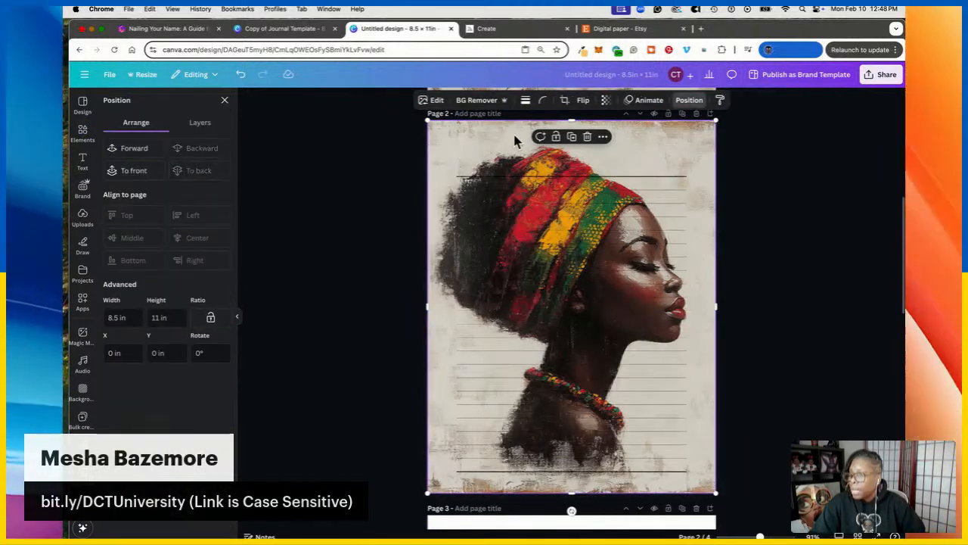
{"action": "left_click", "coordinate": [605, 100]}
{"action": "left_click_drag", "start_coordinate": [622, 137], "coordinate": [578, 144]}
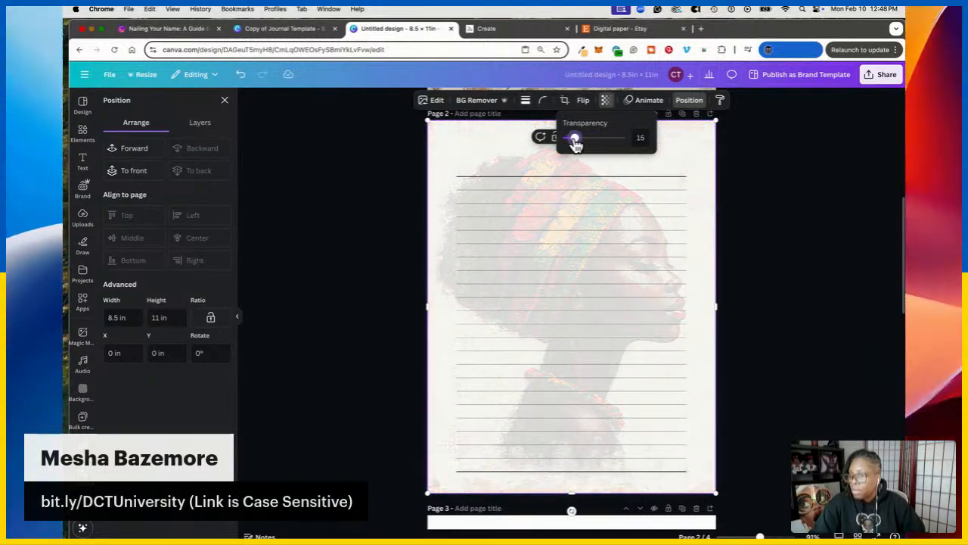
{"action": "left_click", "coordinate": [772, 213]}
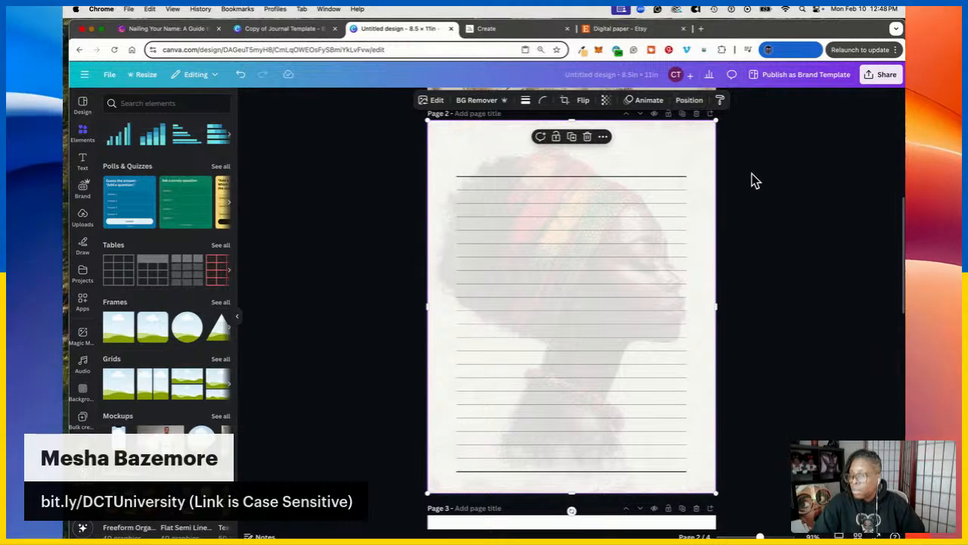
Duplicate the faded Page 2 and copy Page 1's full-colour portrait for Page 3
{"action": "scroll", "coordinate": [745, 179], "scroll_direction": "down", "scroll_amount": 2}
{"action": "scroll", "coordinate": [734, 205], "scroll_direction": "up", "scroll_amount": 5}
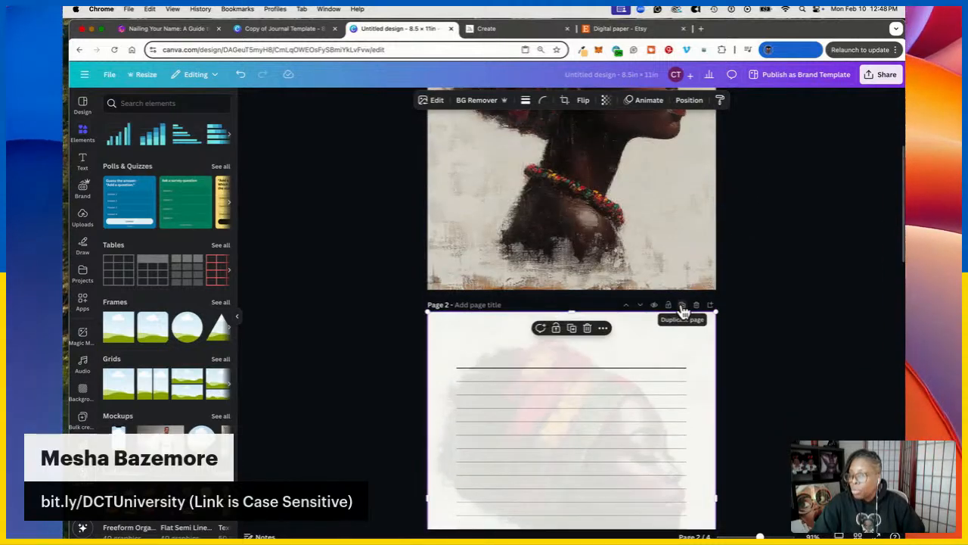
{"action": "left_click", "coordinate": [681, 305]}
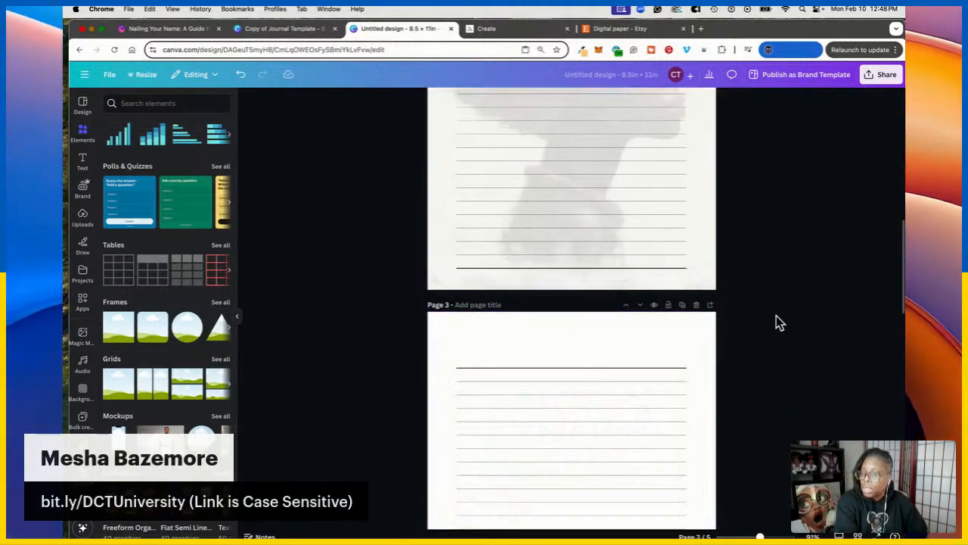
{"action": "scroll", "coordinate": [778, 318], "scroll_direction": "up", "scroll_amount": 5}
{"action": "right_click", "coordinate": [615, 159]}
{"action": "left_click", "coordinate": [656, 184]}
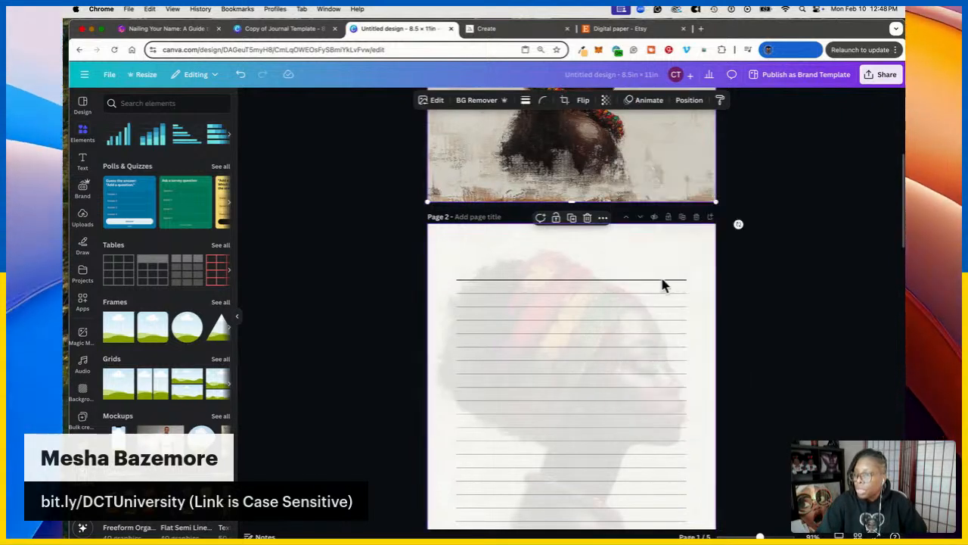
{"action": "scroll", "coordinate": [663, 259], "scroll_direction": "down", "scroll_amount": 5}
{"action": "right_click", "coordinate": [619, 266]}
Paste the portrait onto Page 3 and shrink it into the bottom-right corner
{"action": "left_click", "coordinate": [657, 230]}
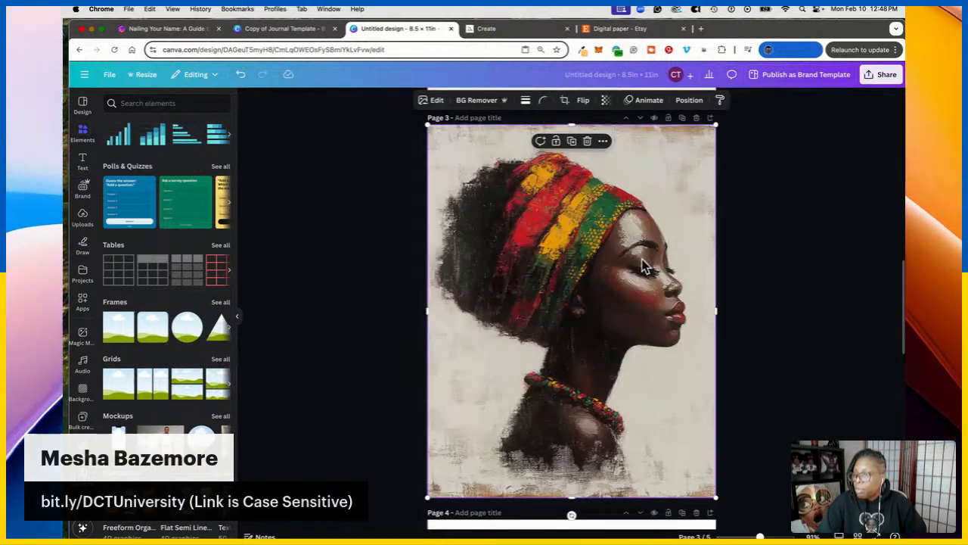
{"action": "left_click_drag", "start_coordinate": [429, 125], "coordinate": [642, 395]}
{"action": "left_click_drag", "start_coordinate": [671, 428], "coordinate": [645, 416]}
{"action": "left_click", "coordinate": [769, 535]}
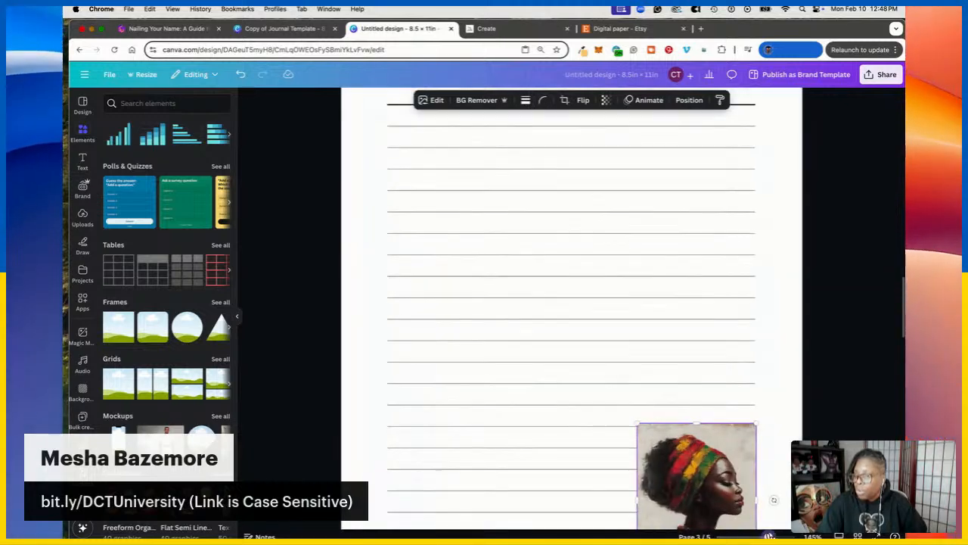
{"action": "scroll", "coordinate": [613, 219], "scroll_direction": "down", "scroll_amount": 5}
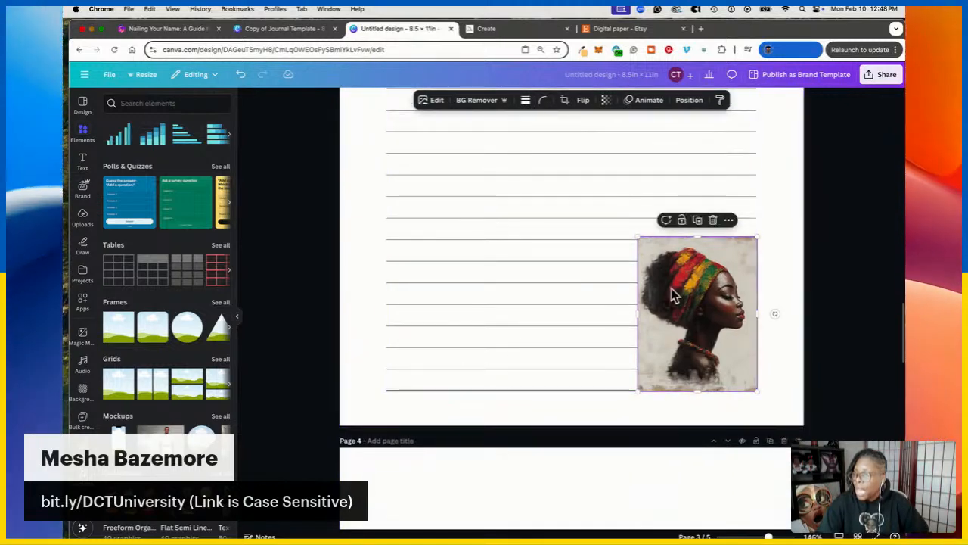
Give the portrait a size-13 Outline shadow, then undo and move it back onto the ruled lines
{"action": "left_click", "coordinate": [431, 100]}
{"action": "left_click", "coordinate": [121, 330]}
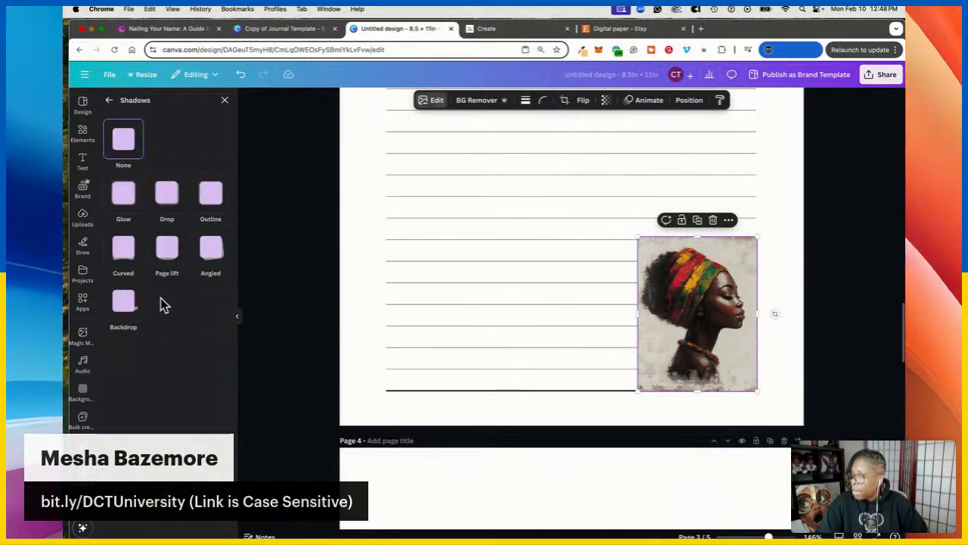
{"action": "left_click", "coordinate": [202, 195]}
{"action": "left_click", "coordinate": [225, 380]}
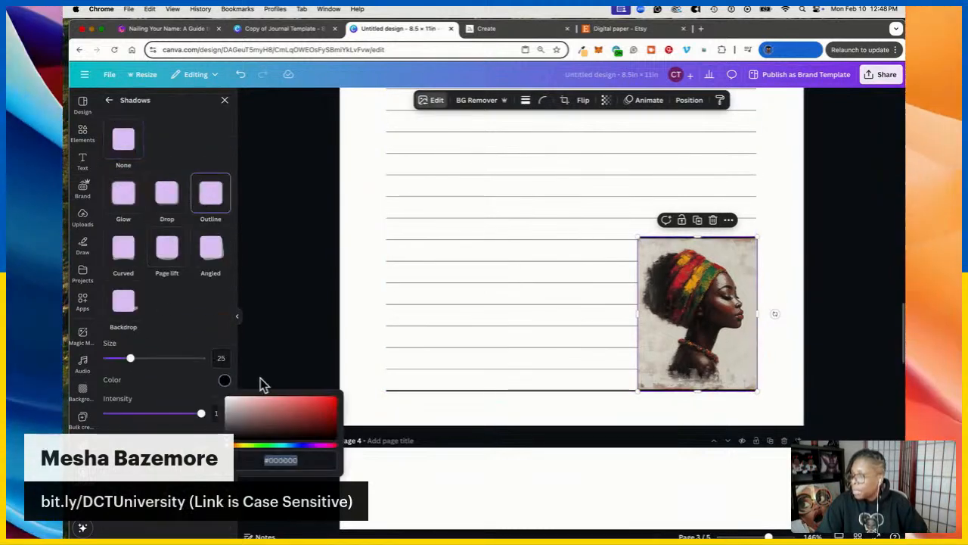
{"action": "mouse_move", "coordinate": [137, 367]}
{"action": "left_mouse_down"}
{"action": "mouse_move", "coordinate": [184, 362]}
{"action": "mouse_move", "coordinate": [121, 364]}
{"action": "mouse_move", "coordinate": [137, 366]}
{"action": "left_mouse_up"}
{"action": "left_click", "coordinate": [774, 347]}
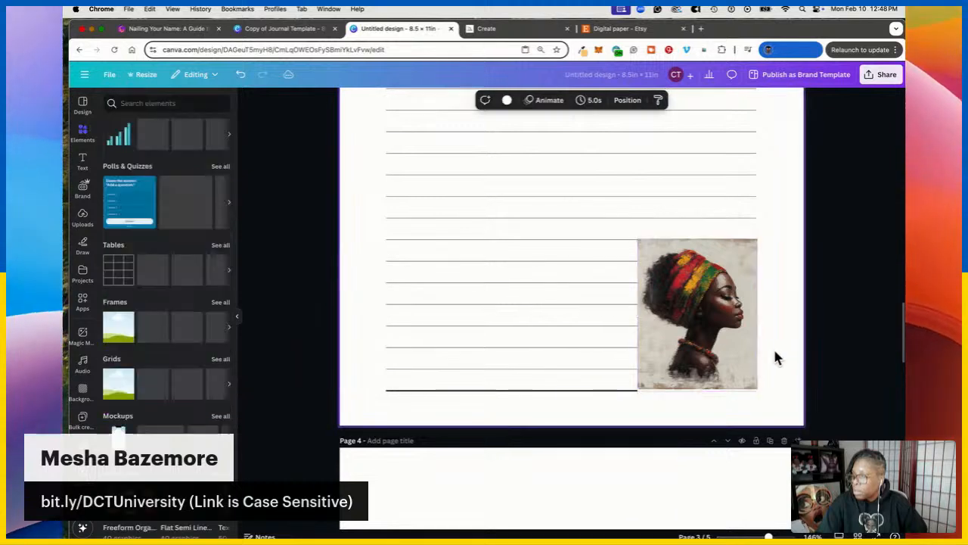
{"action": "left_click", "coordinate": [718, 347]}
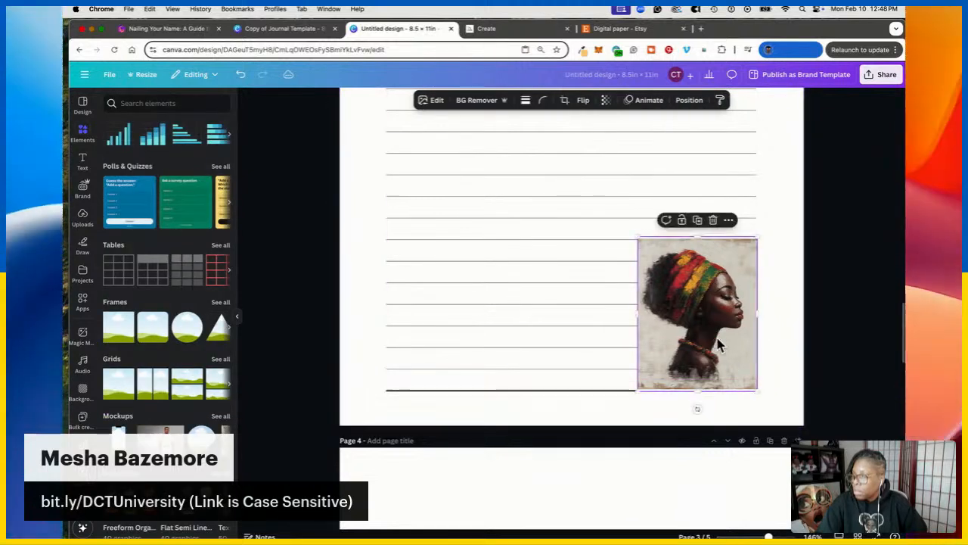
{"action": "left_click", "coordinate": [789, 374]}
{"action": "left_click", "coordinate": [724, 329]}
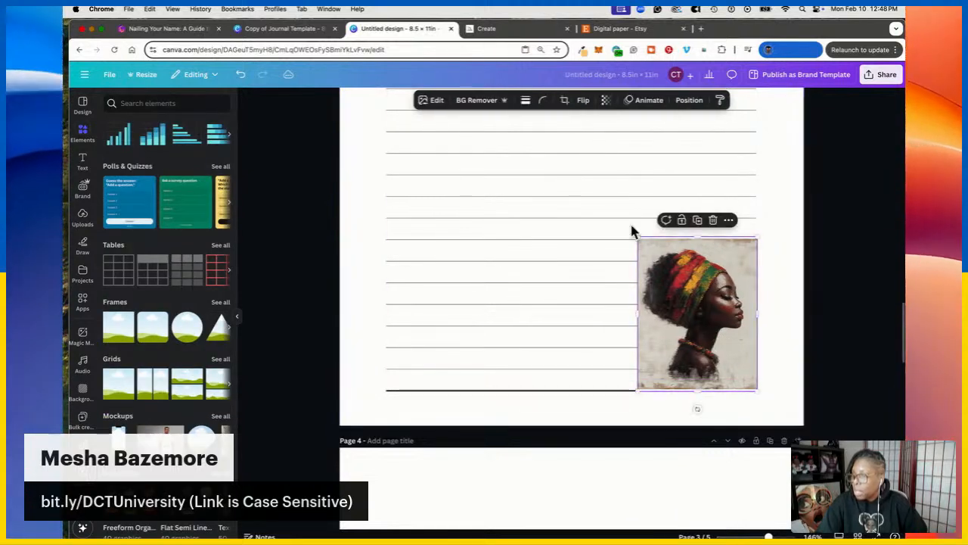
{"action": "left_click", "coordinate": [244, 75]}
{"action": "left_click_drag", "start_coordinate": [737, 315], "coordinate": [690, 279]}
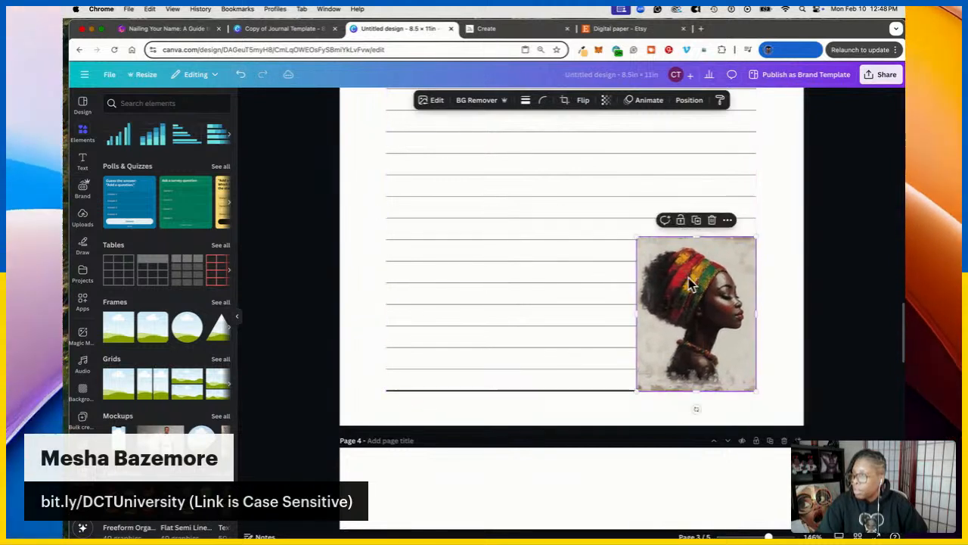
Reapply the Outline shadow to the small portrait, thinned to about size 14
{"action": "left_click", "coordinate": [437, 101]}
{"action": "left_click", "coordinate": [128, 336]}
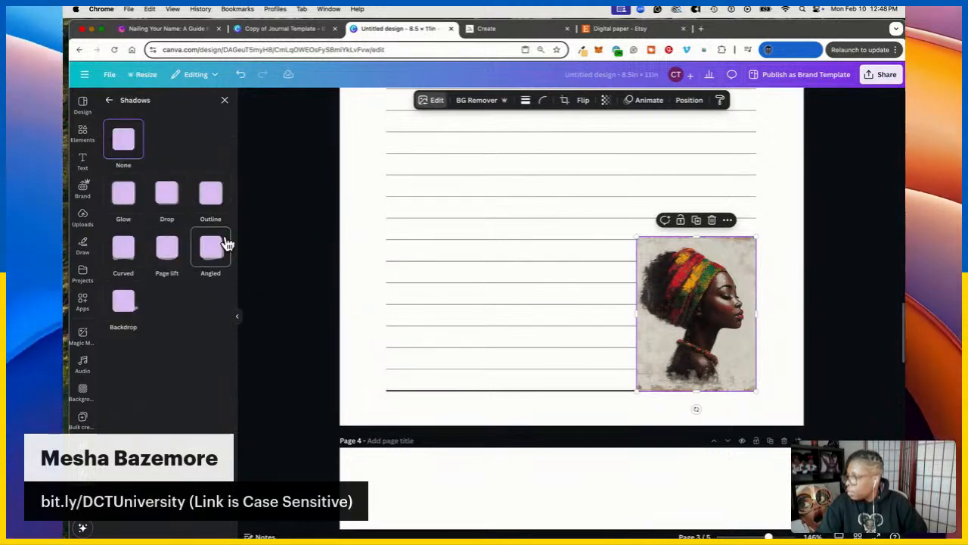
{"action": "left_click", "coordinate": [215, 205]}
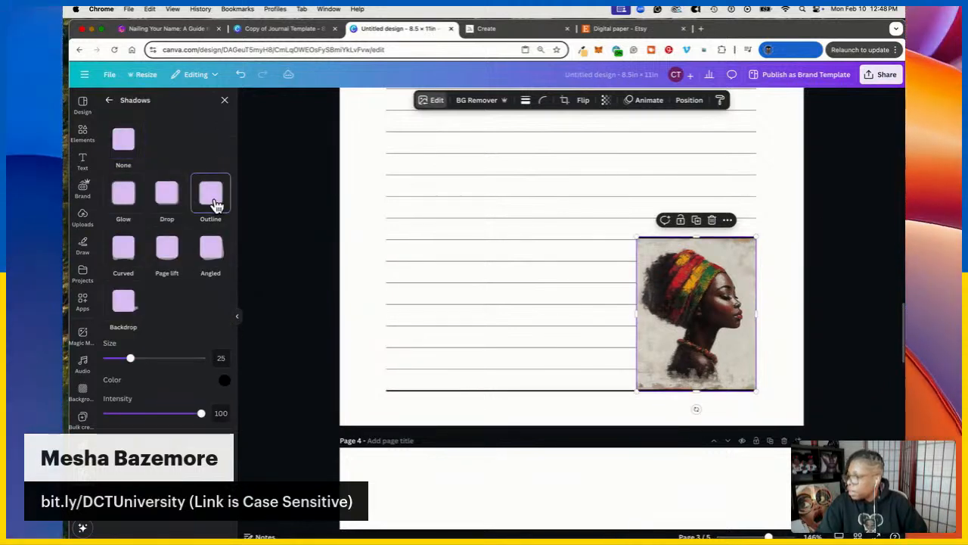
{"action": "mouse_move", "coordinate": [130, 358]}
{"action": "left_mouse_down"}
{"action": "mouse_move", "coordinate": [177, 358]}
{"action": "mouse_move", "coordinate": [125, 362]}
{"action": "left_mouse_up"}
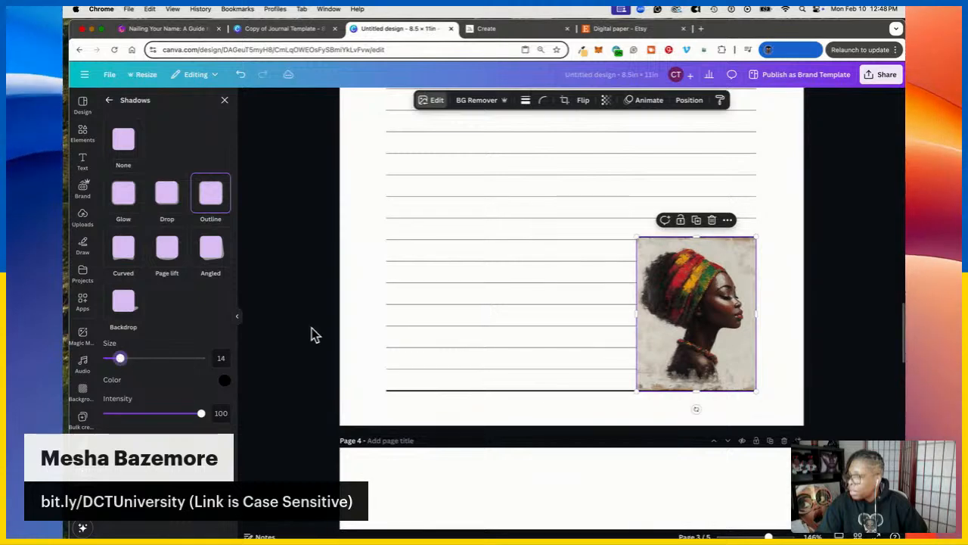
{"action": "left_click", "coordinate": [224, 100]}
{"action": "mouse_move", "coordinate": [703, 309]}
{"action": "left_mouse_down"}
{"action": "mouse_move", "coordinate": [698, 300]}
{"action": "mouse_move", "coordinate": [705, 310]}
{"action": "left_mouse_up"}
Add a square and resize it to a 2.27 × 2.93 in rectangle over the portrait
{"action": "scroll", "coordinate": [156, 288], "scroll_direction": "up", "scroll_amount": 1}
{"action": "scroll", "coordinate": [136, 242], "scroll_direction": "up", "scroll_amount": 10}
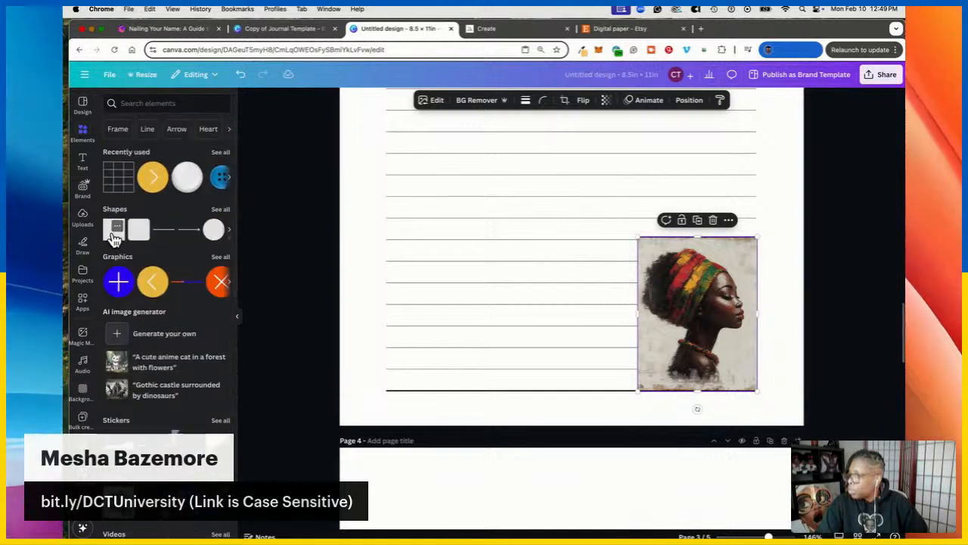
{"action": "left_click", "coordinate": [113, 238]}
{"action": "left_click_drag", "start_coordinate": [602, 162], "coordinate": [739, 339]}
{"action": "left_click_drag", "start_coordinate": [778, 305], "coordinate": [758, 307]}
{"action": "left_click_drag", "start_coordinate": [697, 375], "coordinate": [701, 389]}
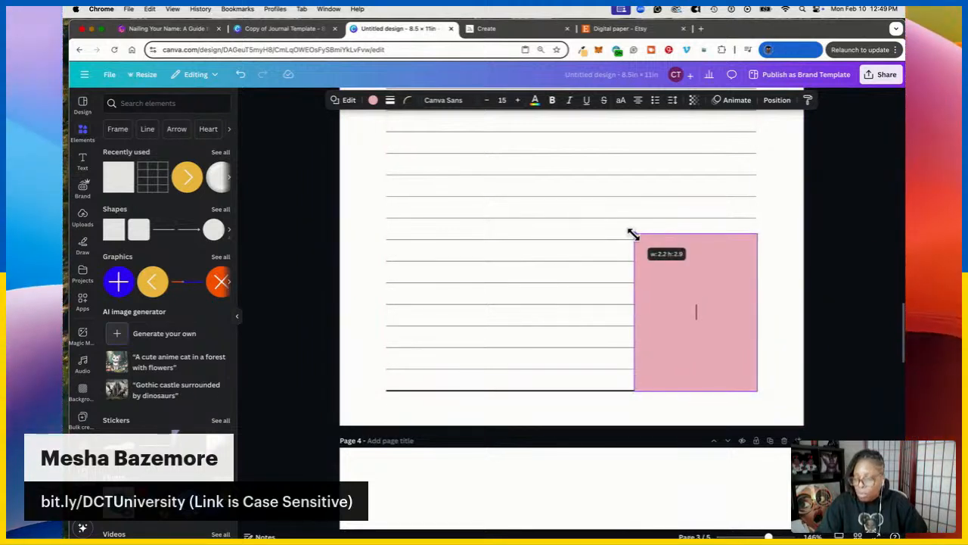
{"action": "left_click_drag", "start_coordinate": [637, 225], "coordinate": [639, 230]}
{"action": "left_click_drag", "start_coordinate": [683, 283], "coordinate": [686, 278]}
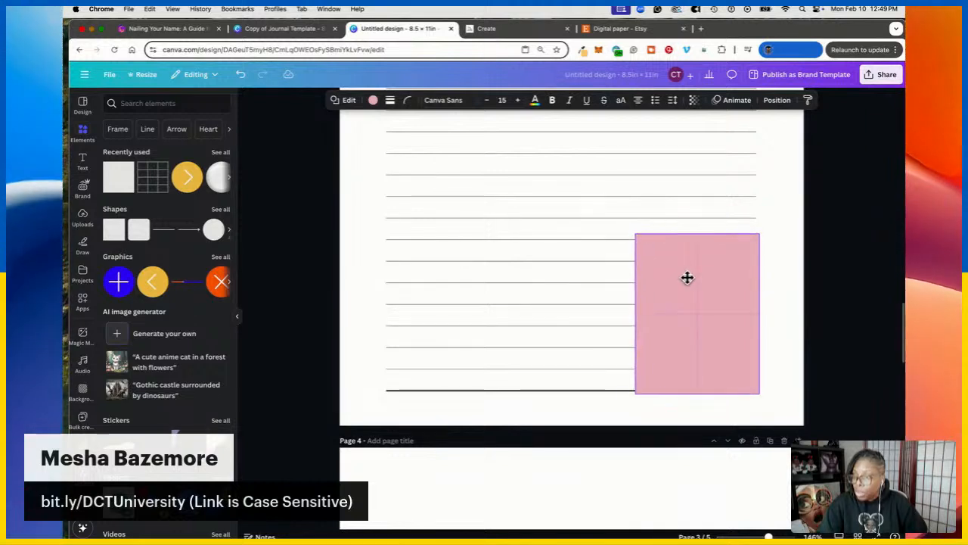
Send the rectangle behind the portrait and fill it white
{"action": "left_click", "coordinate": [776, 101]}
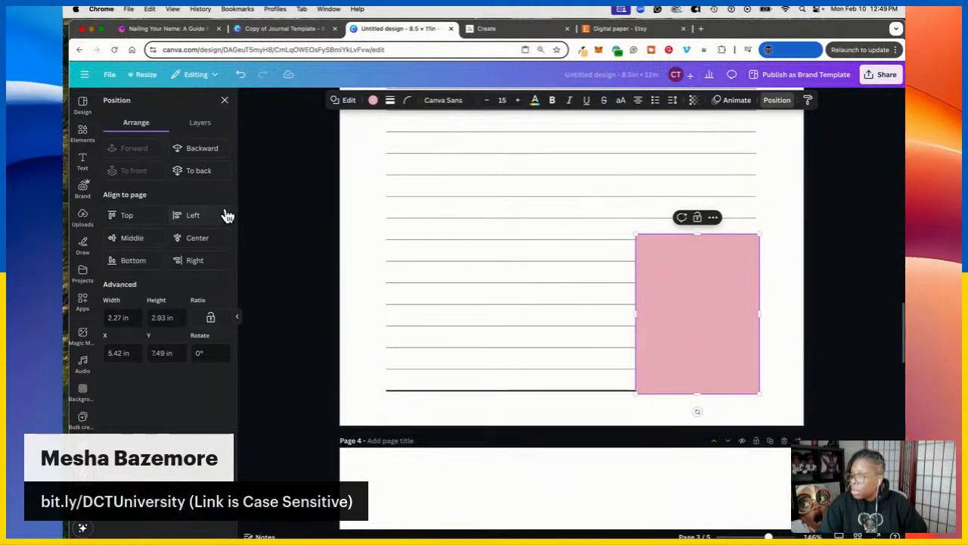
{"action": "left_click", "coordinate": [197, 239]}
{"action": "key", "text": "super+z"}
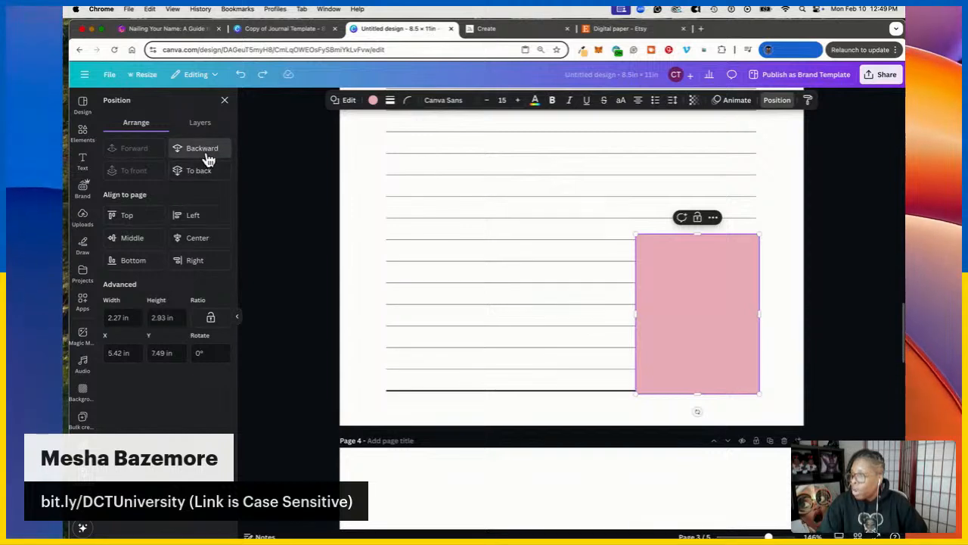
{"action": "left_click", "coordinate": [204, 150]}
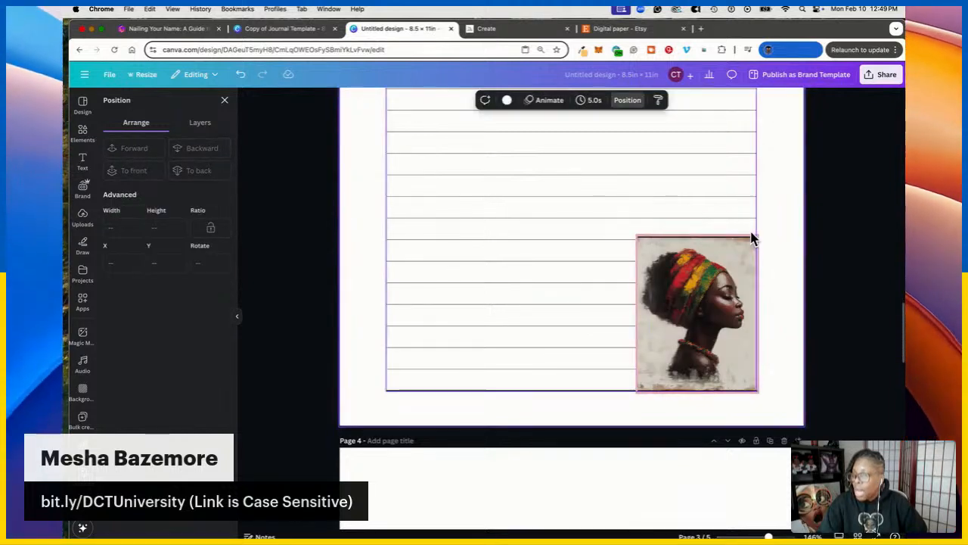
{"action": "left_click", "coordinate": [373, 100]}
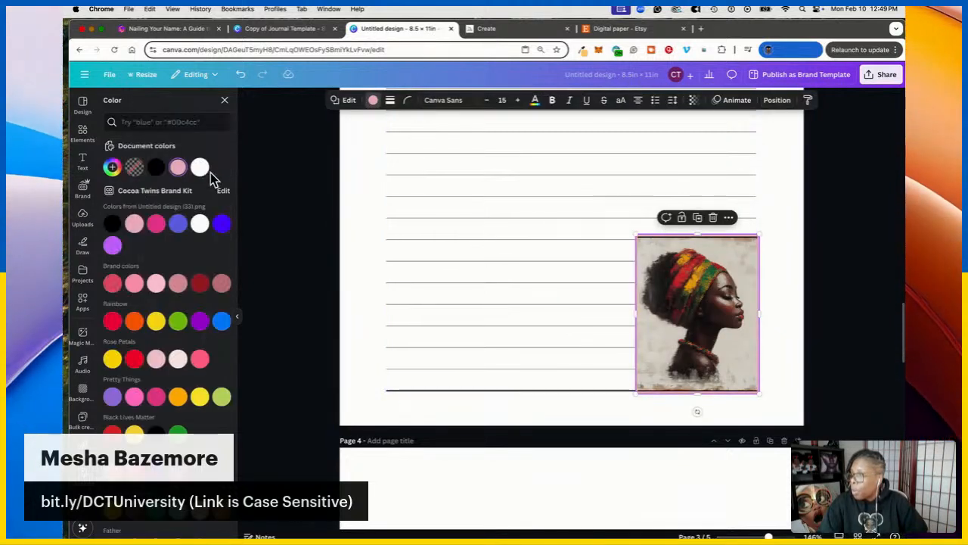
{"action": "left_click", "coordinate": [200, 167]}
{"action": "left_click", "coordinate": [773, 270]}
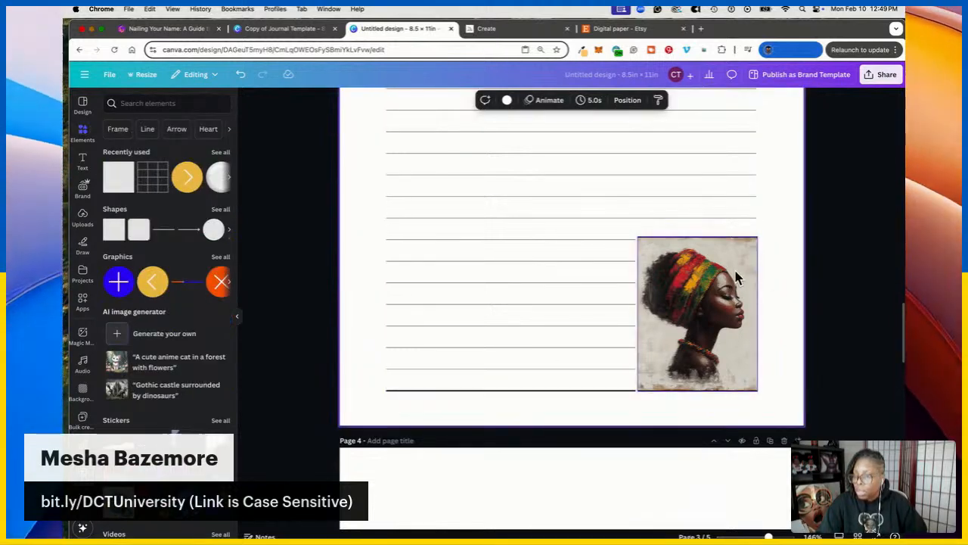
Zoom out and delete the small portrait from Page 3
{"action": "scroll", "coordinate": [681, 242], "scroll_direction": "up", "scroll_amount": 13}
{"action": "scroll", "coordinate": [638, 230], "scroll_direction": "up", "scroll_amount": 5}
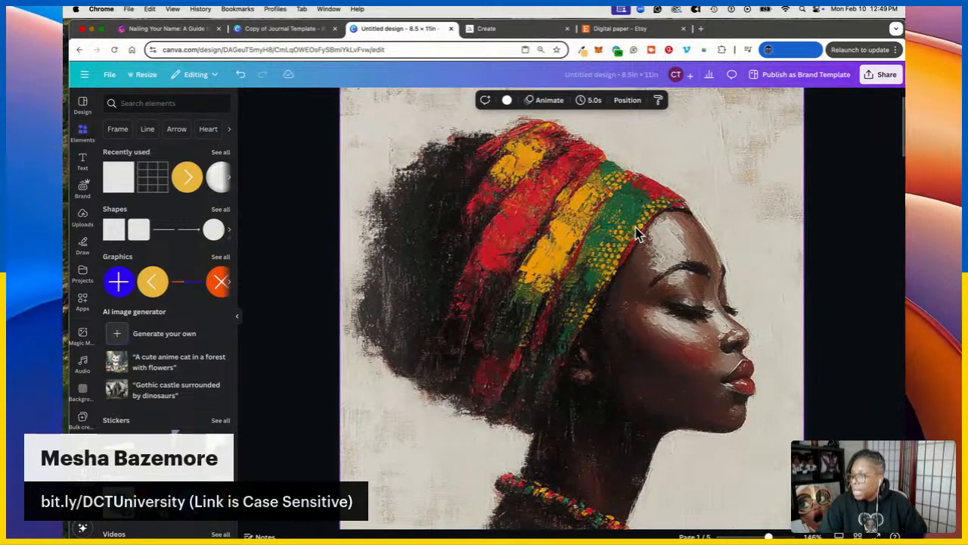
{"action": "left_click_drag", "start_coordinate": [768, 537], "coordinate": [757, 536]}
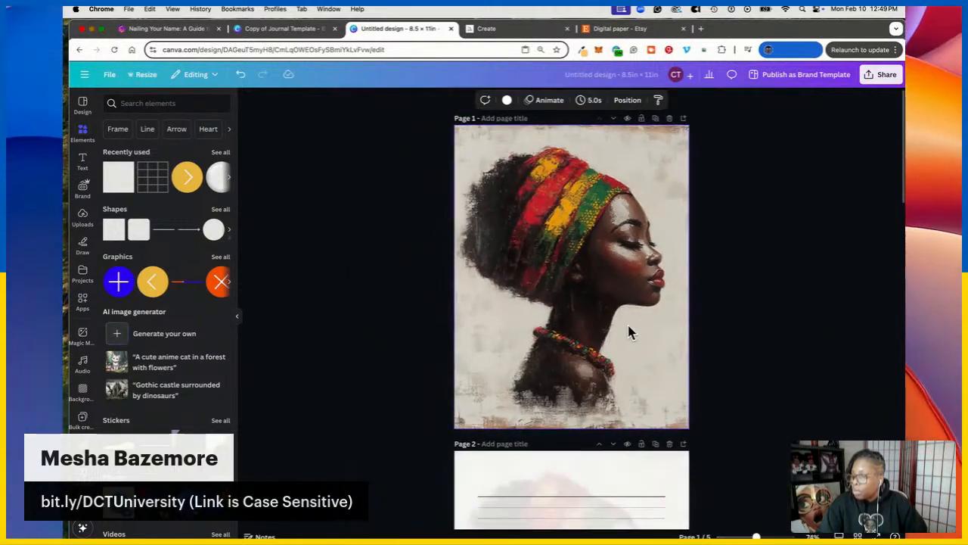
{"action": "scroll", "coordinate": [625, 317], "scroll_direction": "down", "scroll_amount": 10}
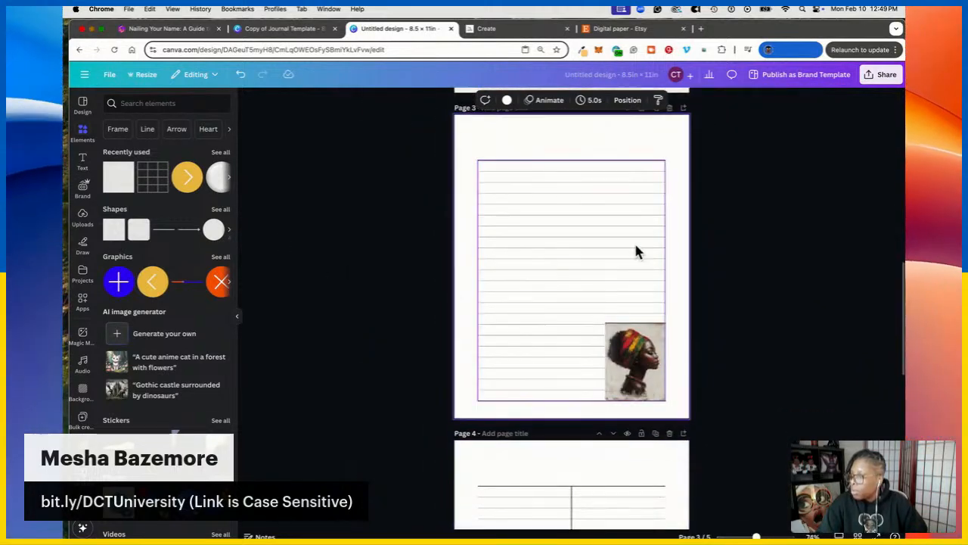
{"action": "left_click", "coordinate": [621, 343]}
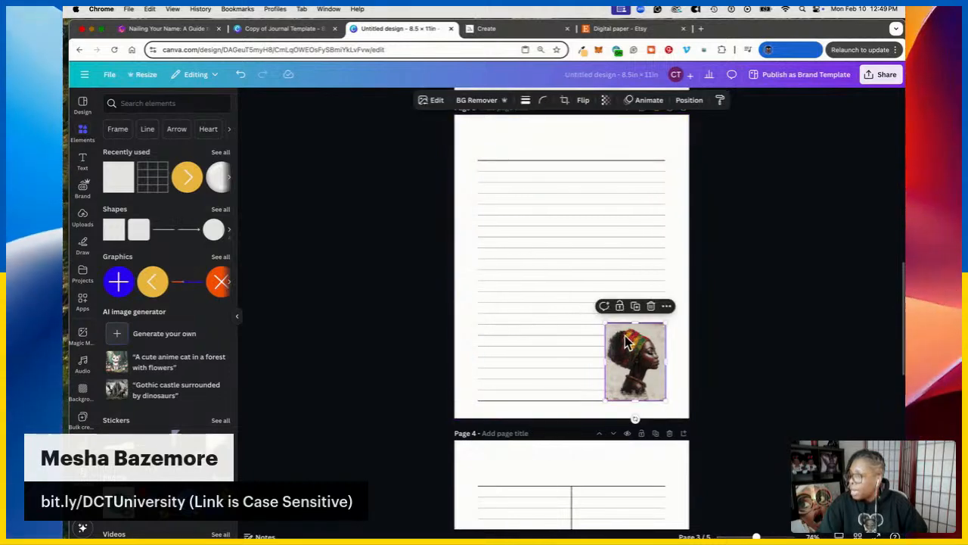
{"action": "key", "text": "BackSpace"}
Show the Uploads panel and browse the uploaded images
{"action": "scroll", "coordinate": [577, 289], "scroll_direction": "up", "scroll_amount": 7}
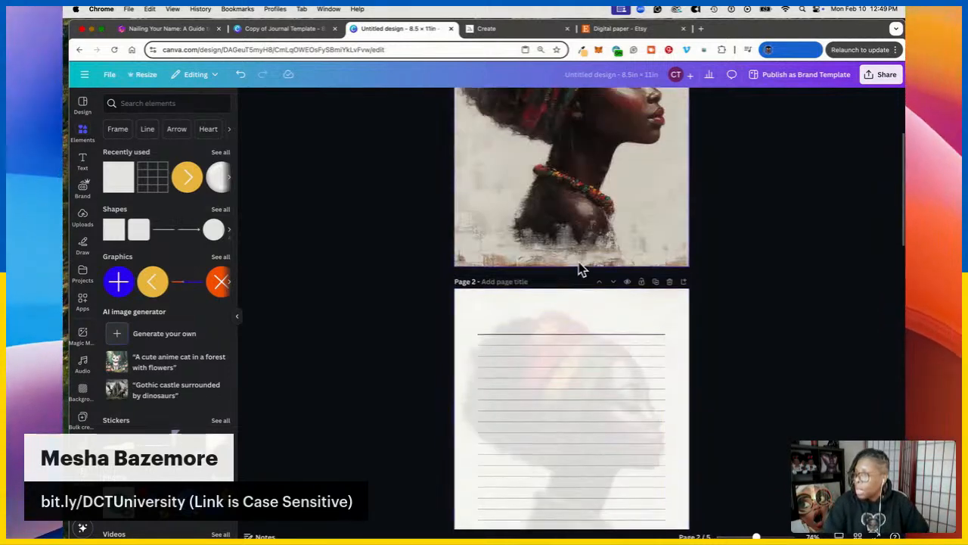
{"action": "left_click", "coordinate": [82, 218]}
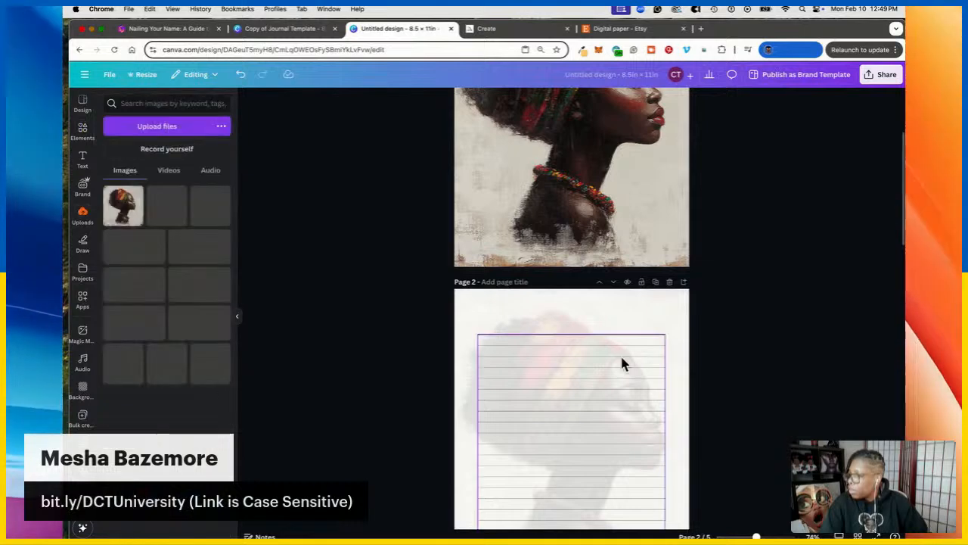
{"action": "scroll", "coordinate": [609, 363], "scroll_direction": "down", "scroll_amount": 3}
{"action": "scroll", "coordinate": [613, 366], "scroll_direction": "down", "scroll_amount": 7}
{"action": "scroll", "coordinate": [577, 371], "scroll_direction": "up", "scroll_amount": 7}
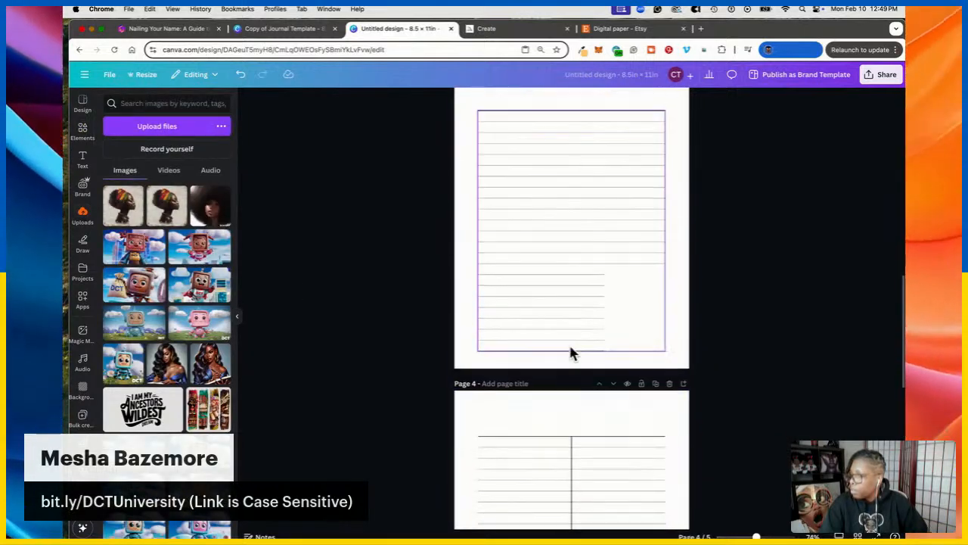
{"action": "scroll", "coordinate": [574, 344], "scroll_direction": "up", "scroll_amount": 2}
{"action": "scroll", "coordinate": [605, 370], "scroll_direction": "down", "scroll_amount": 5}
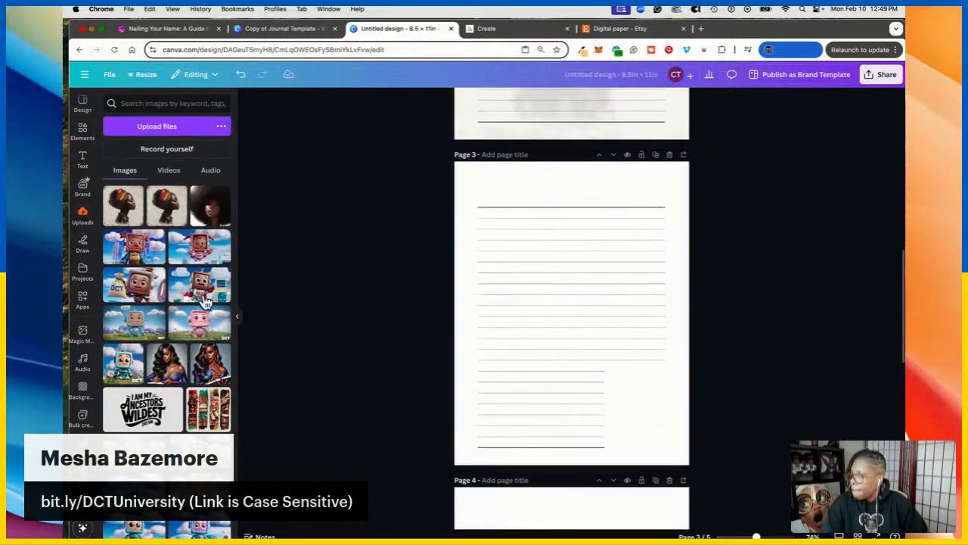
Insert the head-wrap portrait on Page 3, apply BG Remover, and enlarge it against the lower-left edge
{"action": "left_click", "coordinate": [120, 207]}
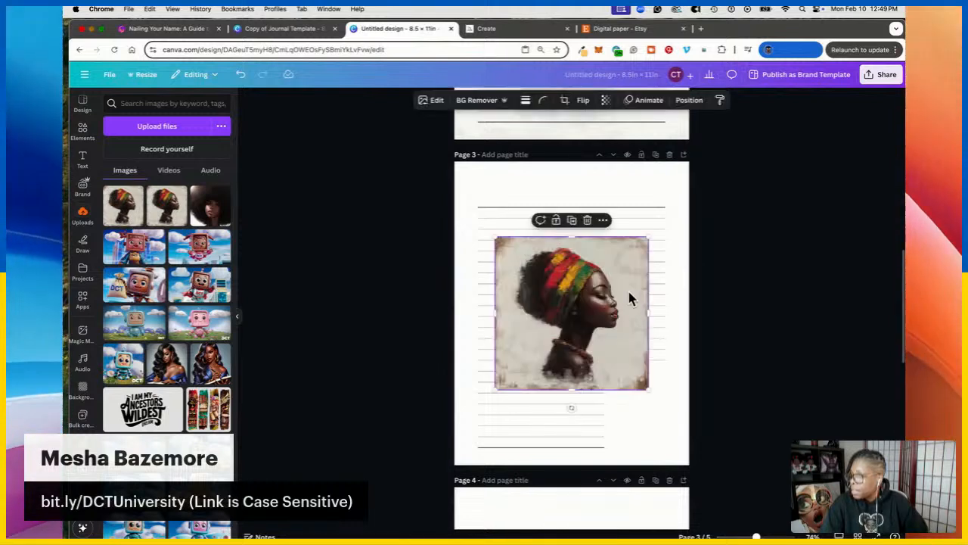
{"action": "left_click", "coordinate": [480, 100]}
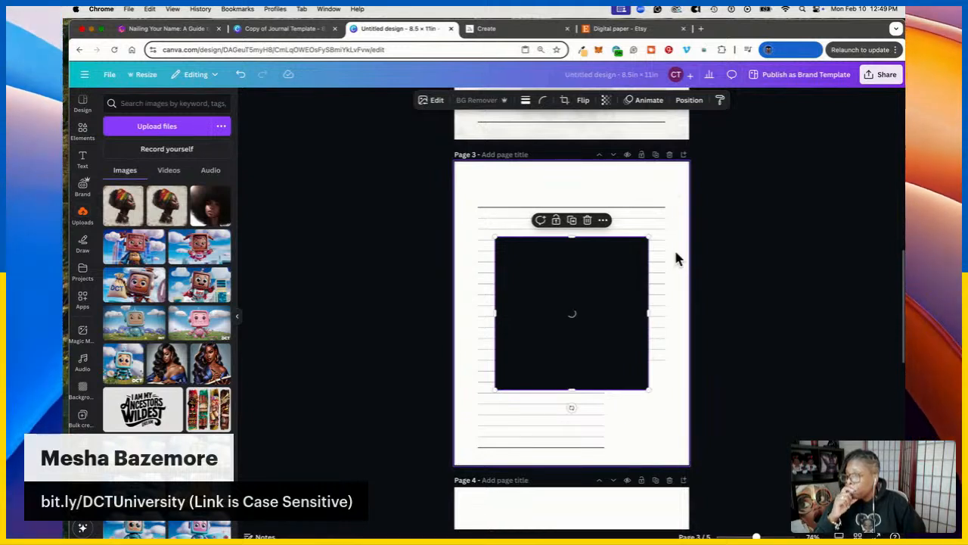
{"action": "left_click_drag", "start_coordinate": [580, 289], "coordinate": [588, 341]}
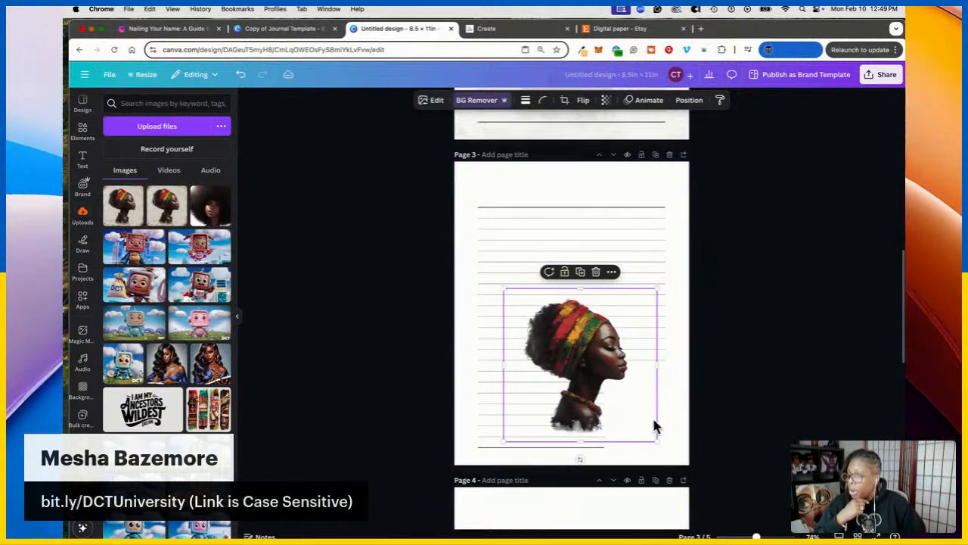
{"action": "left_click", "coordinate": [725, 393]}
{"action": "left_click_drag", "start_coordinate": [565, 365], "coordinate": [451, 421]}
{"action": "left_click_drag", "start_coordinate": [544, 340], "coordinate": [520, 355]}
{"action": "left_click", "coordinate": [794, 352]}
{"action": "scroll", "coordinate": [779, 314], "scroll_direction": "down", "scroll_amount": 5}
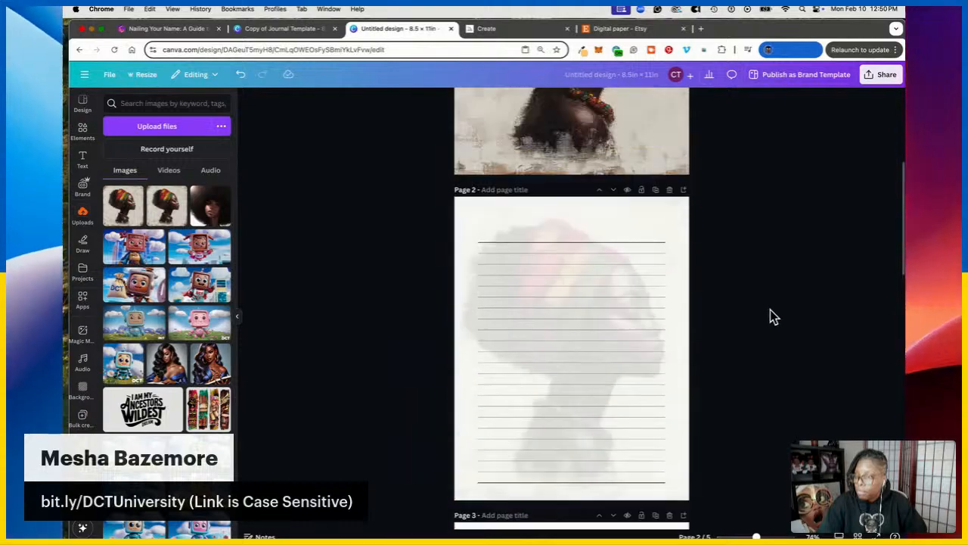
{"action": "scroll", "coordinate": [767, 322], "scroll_direction": "up", "scroll_amount": 15}
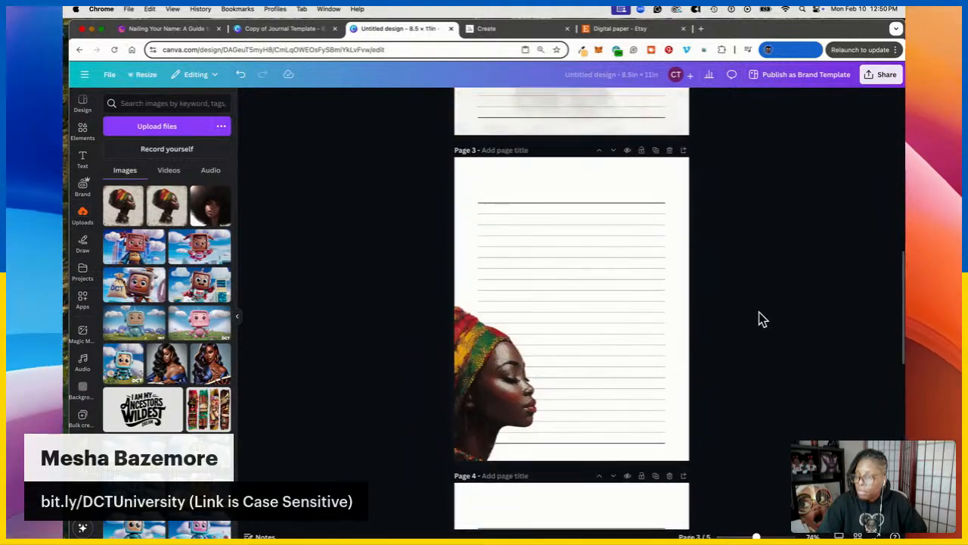
Duplicate the lined page and make its faded background portrait fully opaque
{"action": "scroll", "coordinate": [701, 320], "scroll_direction": "down", "scroll_amount": 5}
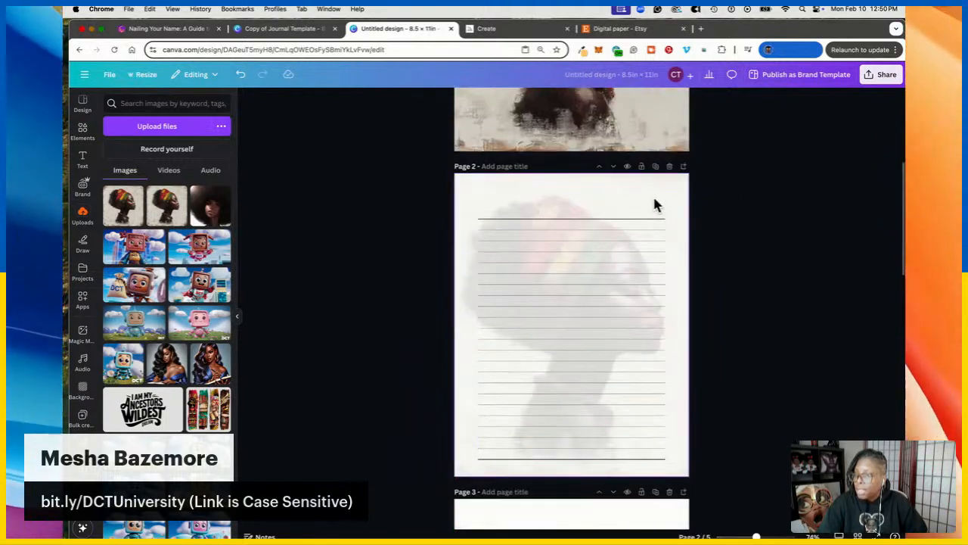
{"action": "left_click", "coordinate": [655, 167]}
{"action": "left_click", "coordinate": [639, 206]}
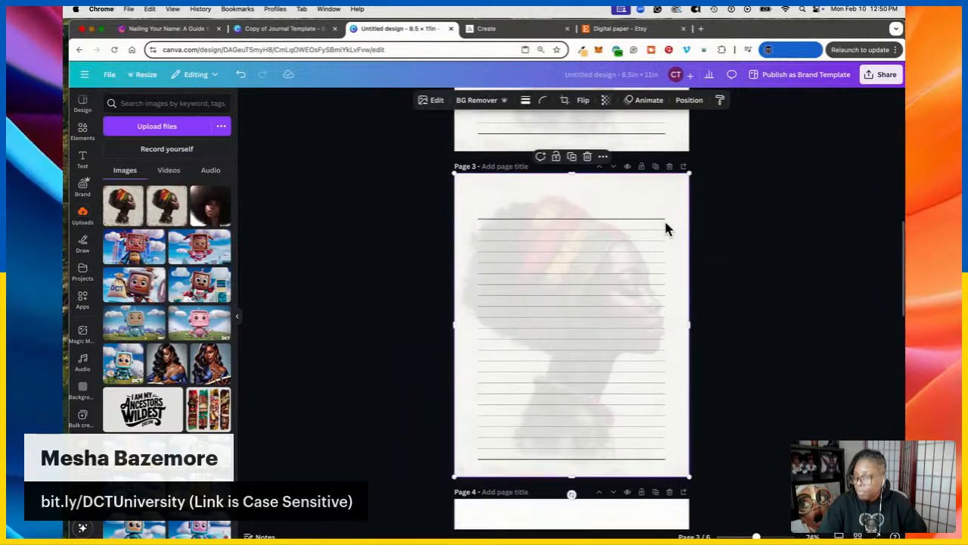
{"action": "left_click", "coordinate": [605, 100]}
{"action": "left_click_drag", "start_coordinate": [583, 138], "coordinate": [789, 216]}
{"action": "left_click", "coordinate": [789, 219]}
{"action": "left_click", "coordinate": [652, 213]}
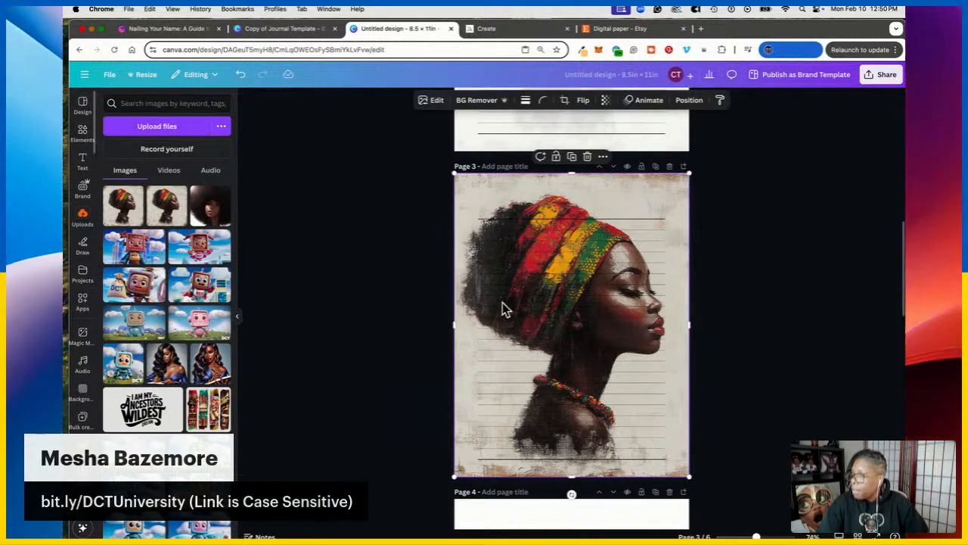
{"action": "scroll", "coordinate": [665, 310], "scroll_direction": "down", "scroll_amount": 5}
{"action": "scroll", "coordinate": [674, 329], "scroll_direction": "up", "scroll_amount": 5}
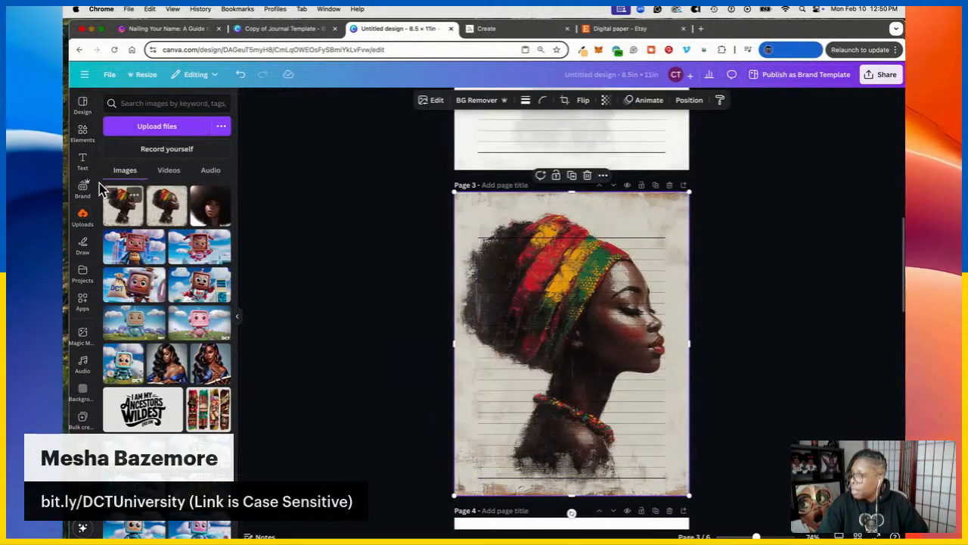
Add a square sized 8 × 10.5 in, centred horizontally and vertically on the page
{"action": "left_click", "coordinate": [90, 142]}
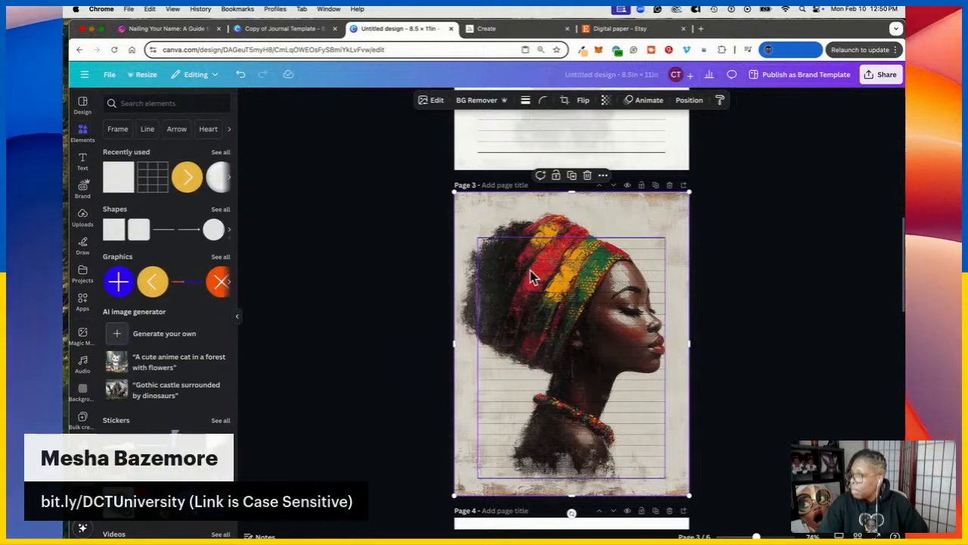
{"action": "scroll", "coordinate": [527, 276], "scroll_direction": "up", "scroll_amount": 2}
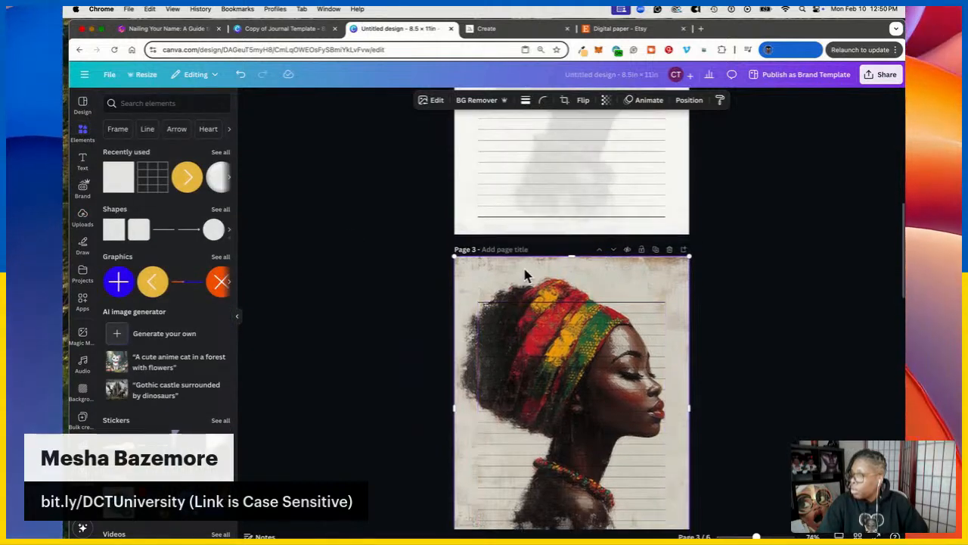
{"action": "left_click", "coordinate": [129, 191]}
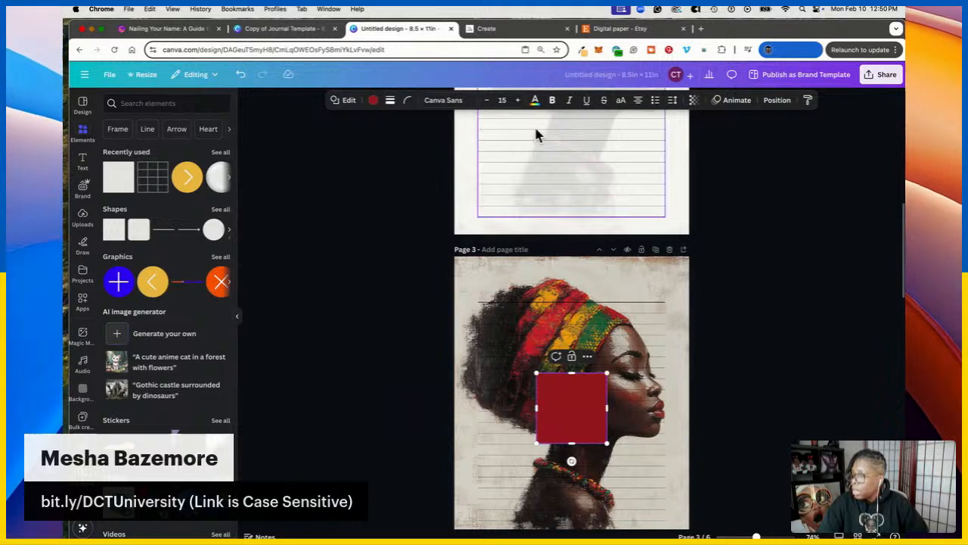
{"action": "left_click", "coordinate": [777, 103]}
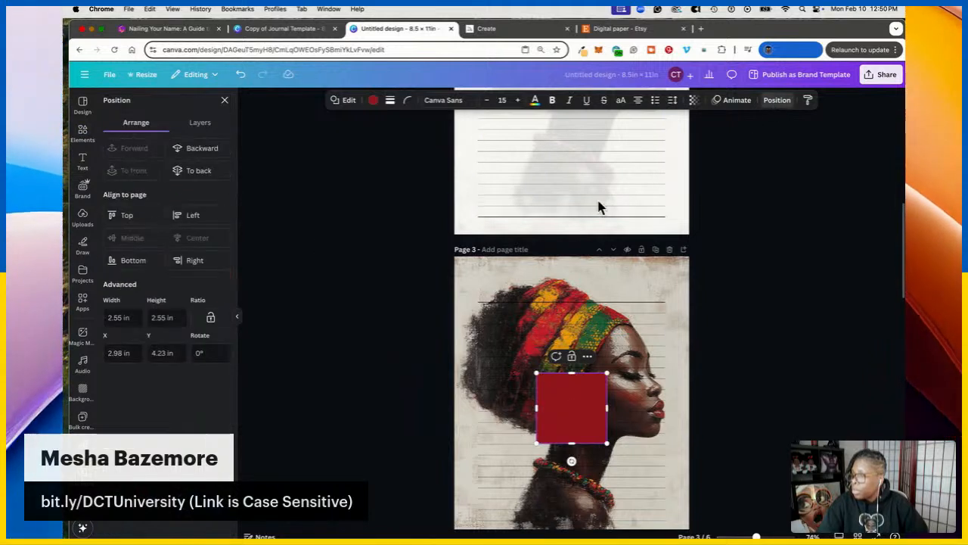
{"action": "left_click", "coordinate": [110, 321]}
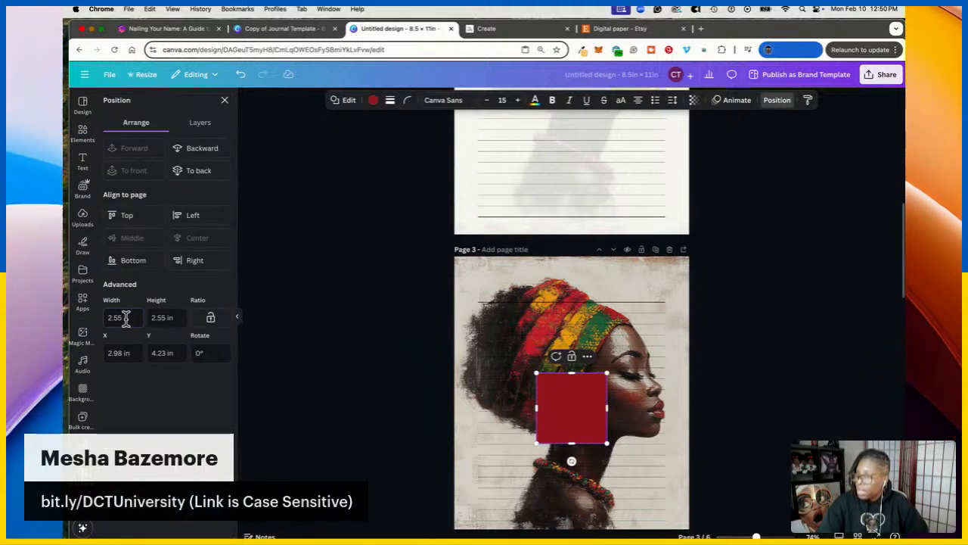
{"action": "double_click", "coordinate": [121, 318]}
{"action": "type", "text": "8"}
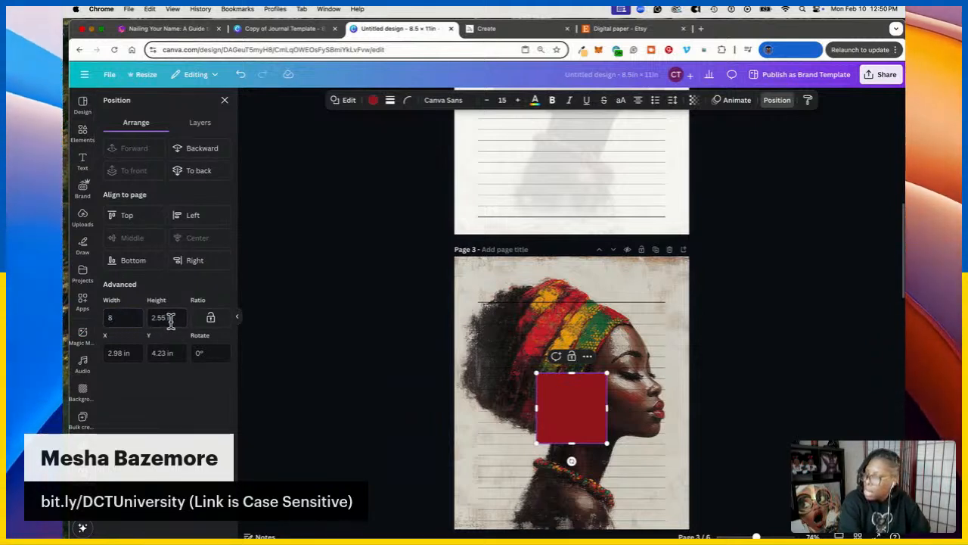
{"action": "double_click", "coordinate": [160, 318]}
{"action": "type", "text": "10"}
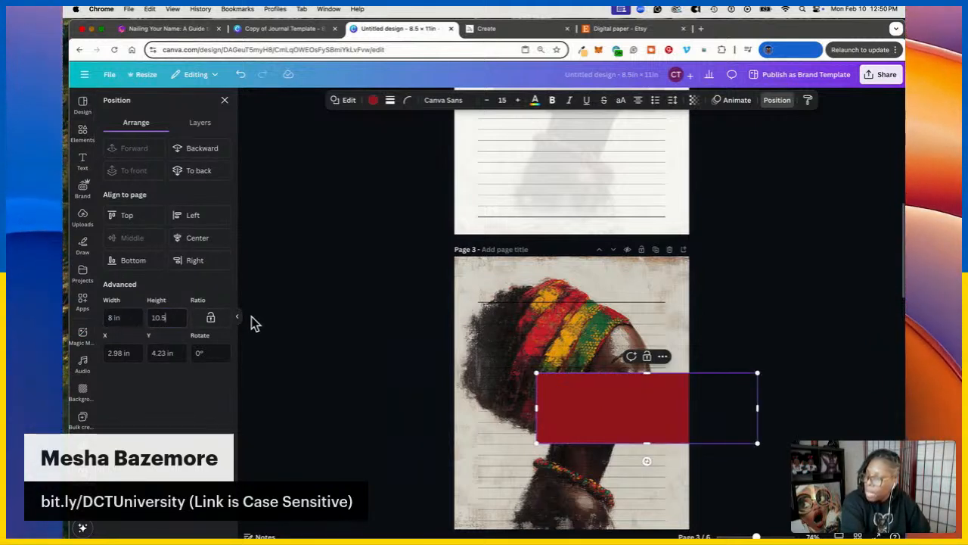
{"action": "type", "text": ".5"}
{"action": "key", "text": "Return"}
{"action": "left_click", "coordinate": [198, 239]}
{"action": "left_click", "coordinate": [130, 239]}
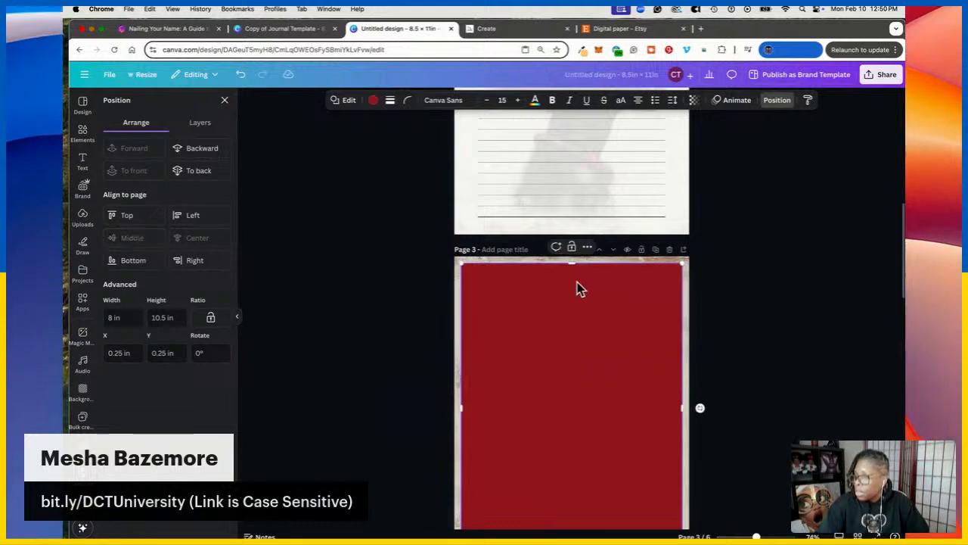
Layer the panel just above the portrait, make it white, and set transparency to 73
{"action": "scroll", "coordinate": [579, 287], "scroll_direction": "down", "scroll_amount": 2}
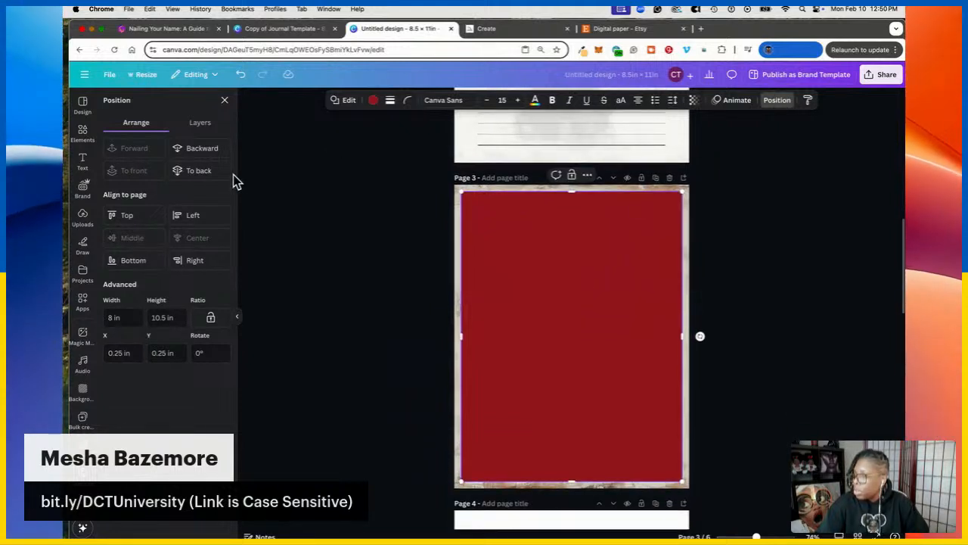
{"action": "left_click", "coordinate": [203, 148]}
{"action": "left_click", "coordinate": [117, 150]}
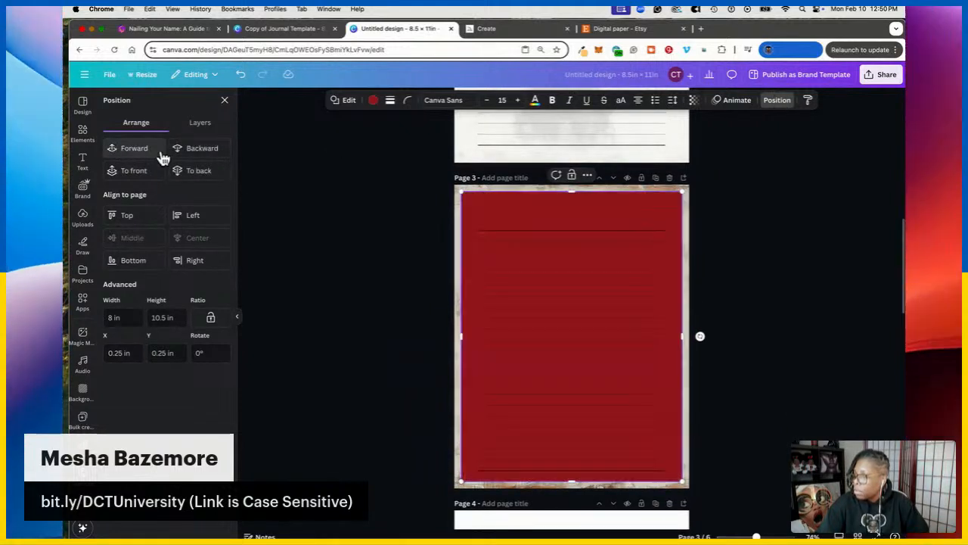
{"action": "left_click", "coordinate": [373, 100]}
{"action": "left_click", "coordinate": [199, 166]}
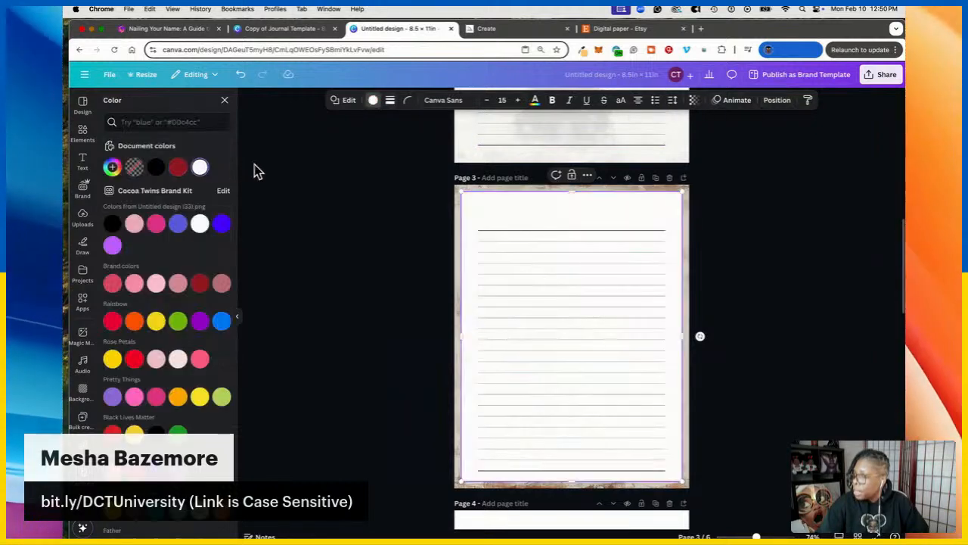
{"action": "left_click", "coordinate": [694, 100]}
{"action": "mouse_move", "coordinate": [707, 138]}
{"action": "left_mouse_down"}
{"action": "mouse_move", "coordinate": [679, 142]}
{"action": "mouse_move", "coordinate": [694, 143]}
{"action": "left_mouse_up"}
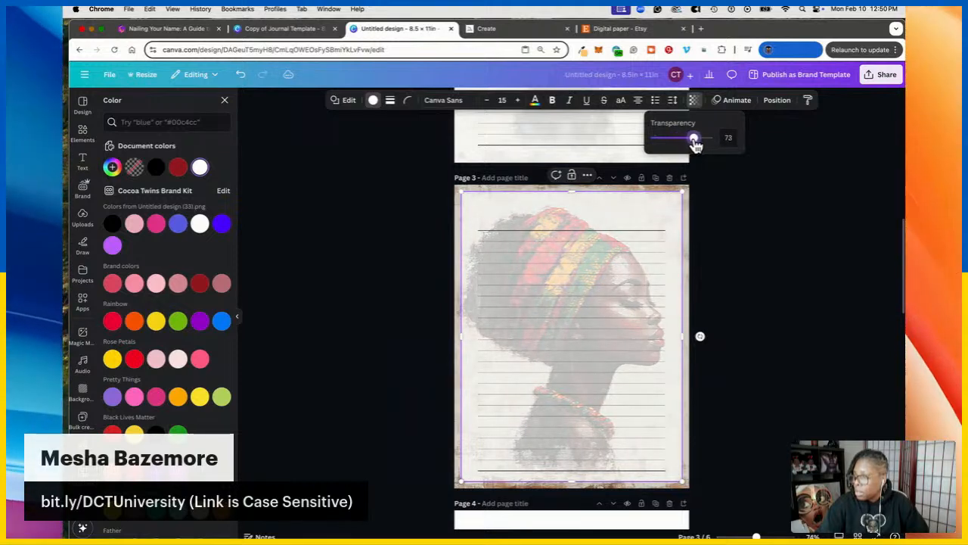
{"action": "left_click", "coordinate": [806, 250]}
{"action": "scroll", "coordinate": [764, 219], "scroll_direction": "up", "scroll_amount": 5}
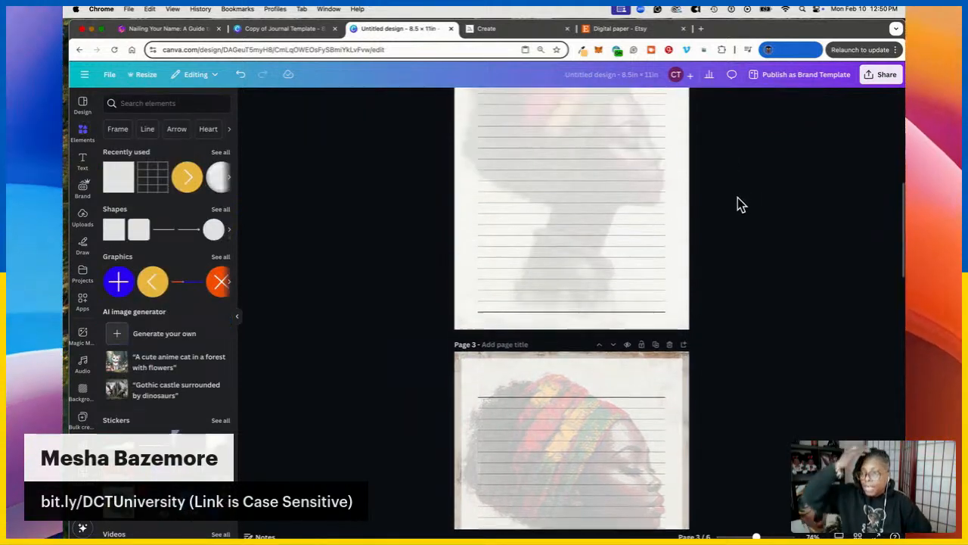
{"action": "scroll", "coordinate": [730, 200], "scroll_direction": "up", "scroll_amount": 5}
{"action": "scroll", "coordinate": [752, 221], "scroll_direction": "down", "scroll_amount": 8}
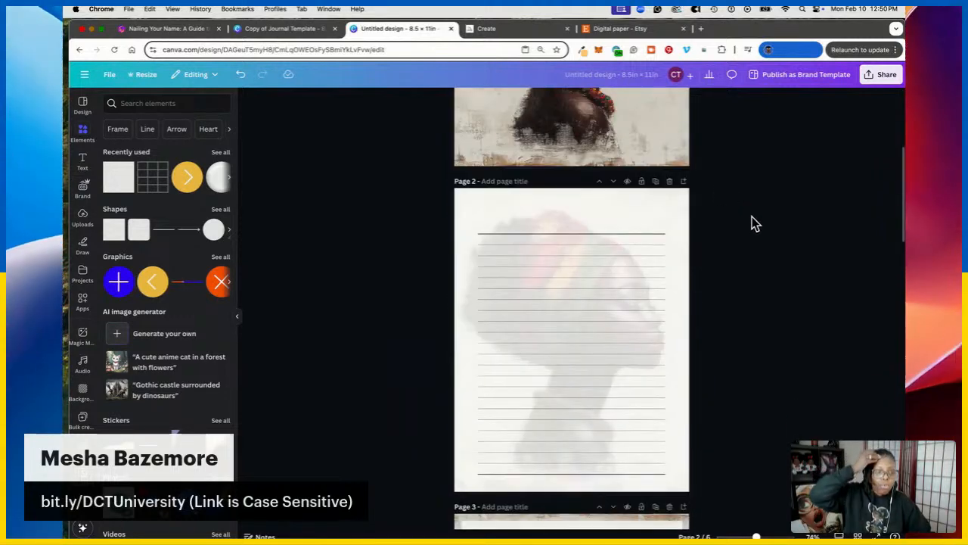
{"action": "scroll", "coordinate": [813, 170], "scroll_direction": "down", "scroll_amount": 6}
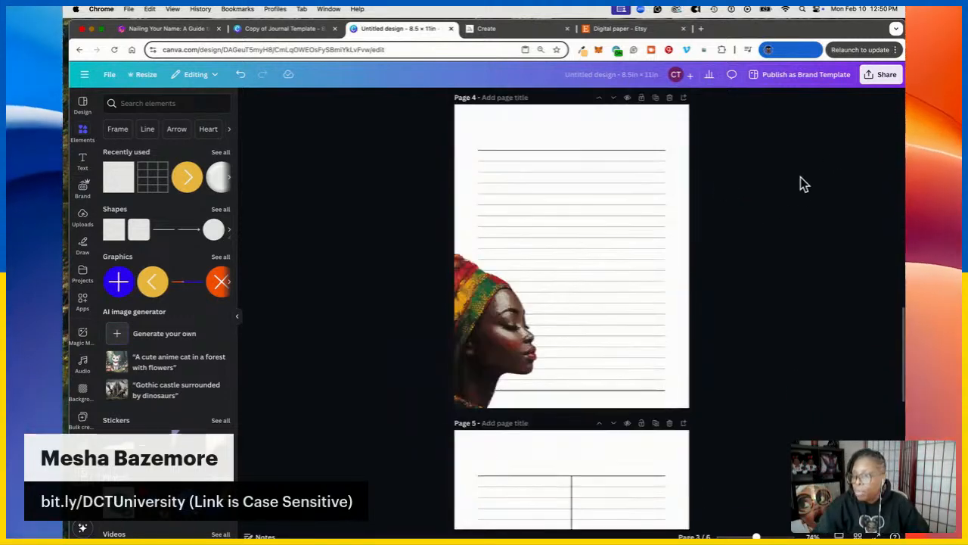
{"action": "scroll", "coordinate": [814, 173], "scroll_direction": "up", "scroll_amount": 15}
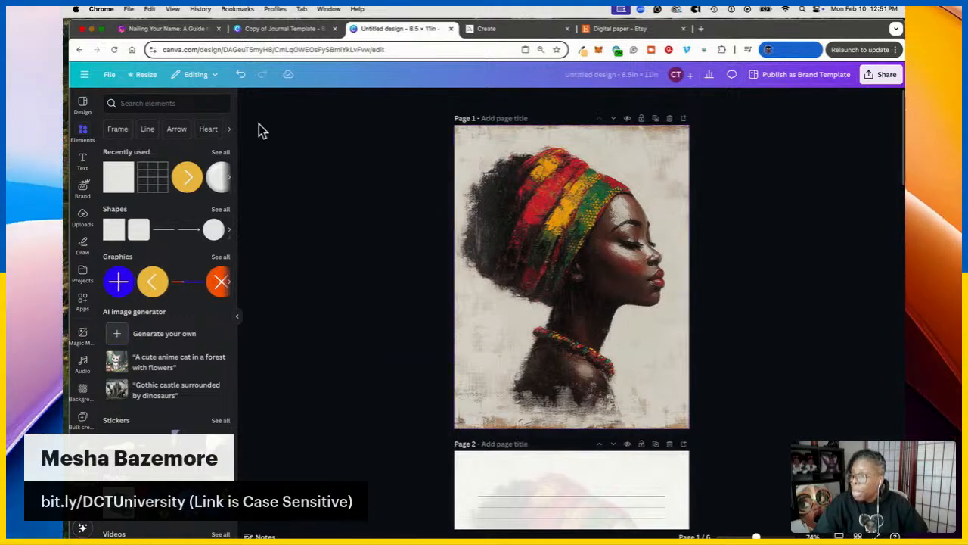
{"action": "left_click", "coordinate": [696, 28]}
Go to ChatGPT and type a request for 30 gratitude journal prompts exploring imposter syndrome's shadow
{"action": "type", "text": "chat"}
{"action": "key", "text": "Return"}
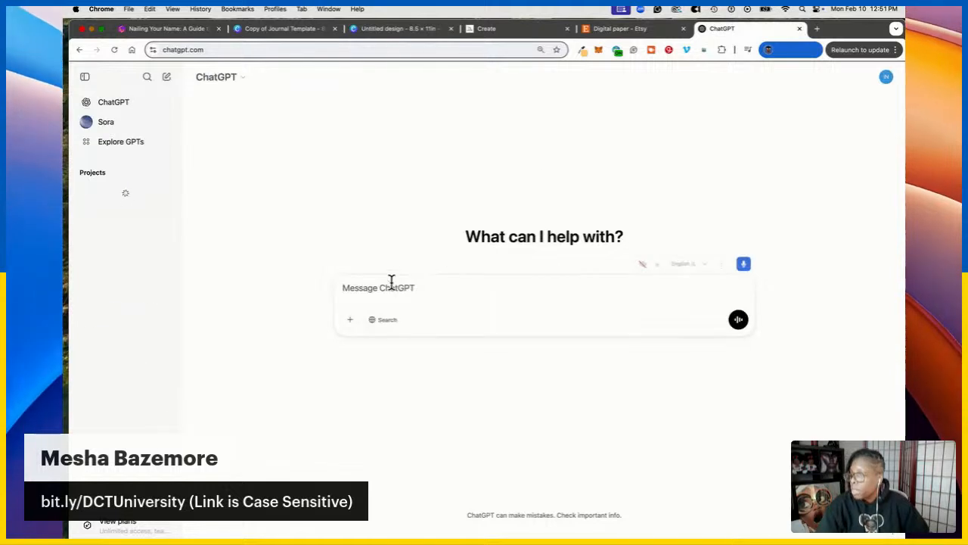
{"action": "type", "text": "ChatGpt"}
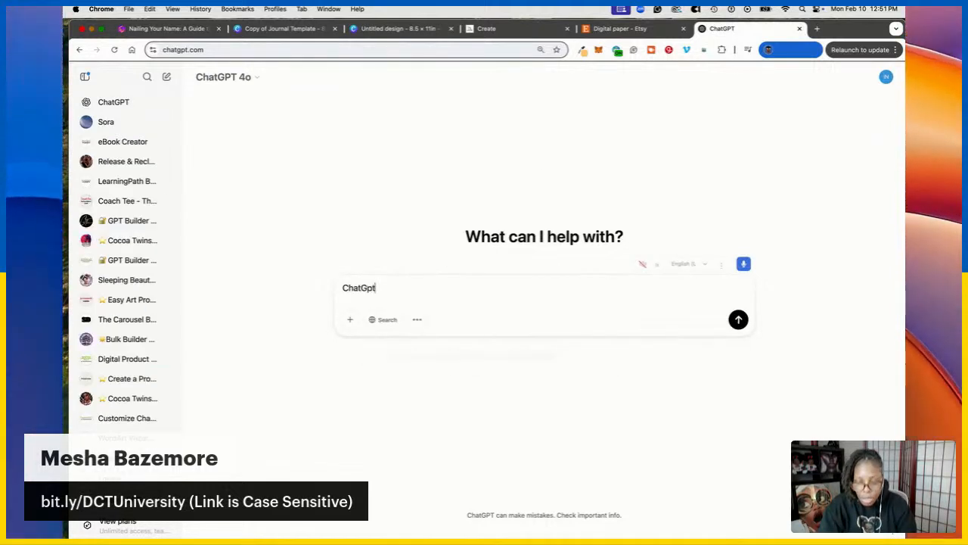
{"action": "type", "text": " p"}
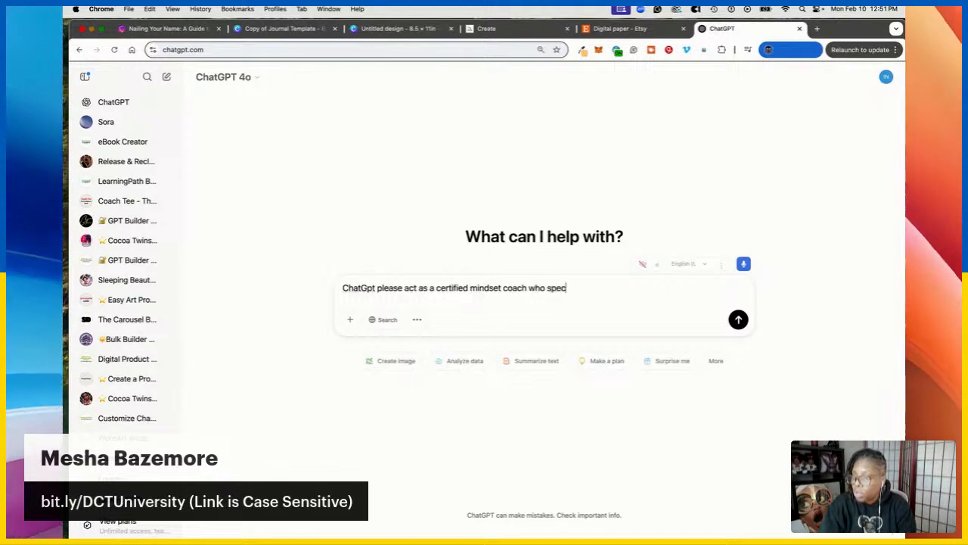
{"action": "type", "text": "es in "}
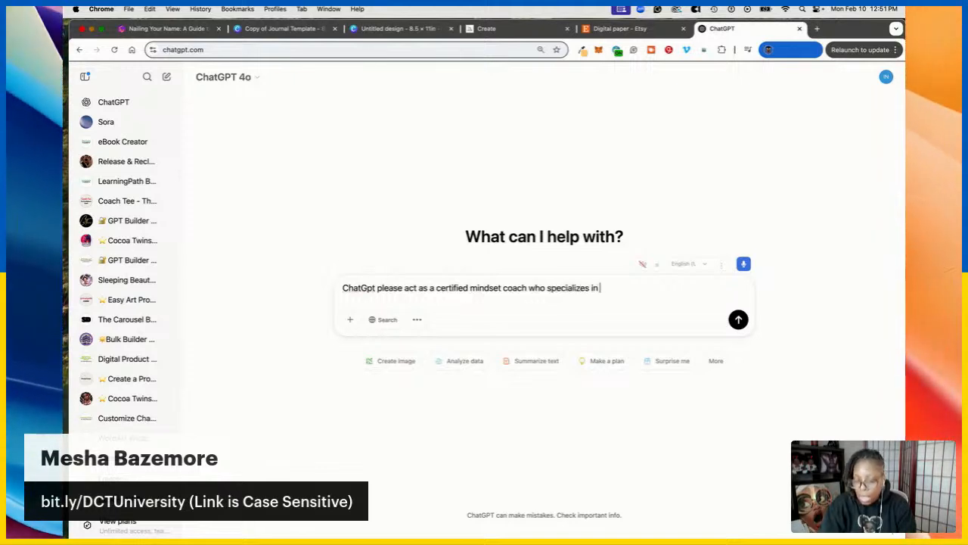
{"action": "type", "text": "gratitude.  "}
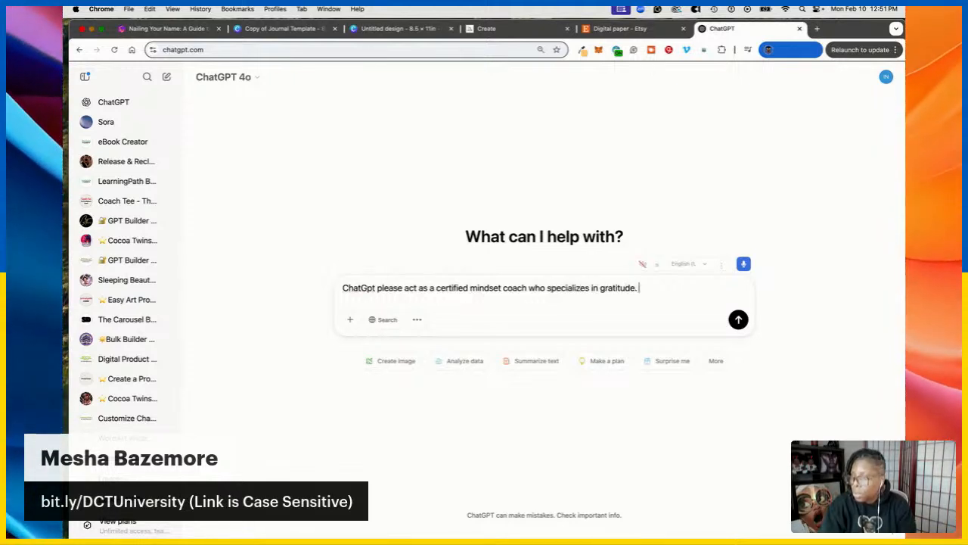
{"action": "type", "text": "Please write 30"}
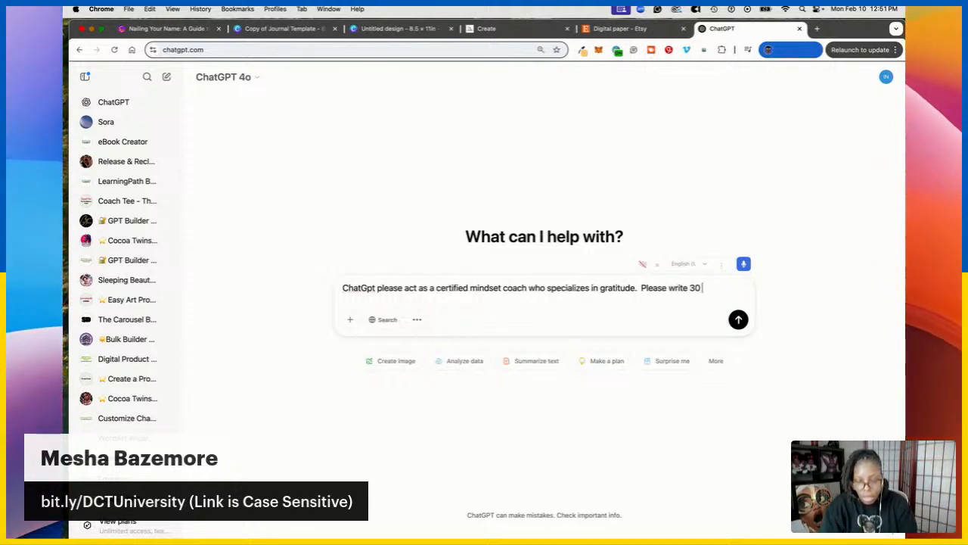
{"action": "type", "text": " journal prompts that a person can"}
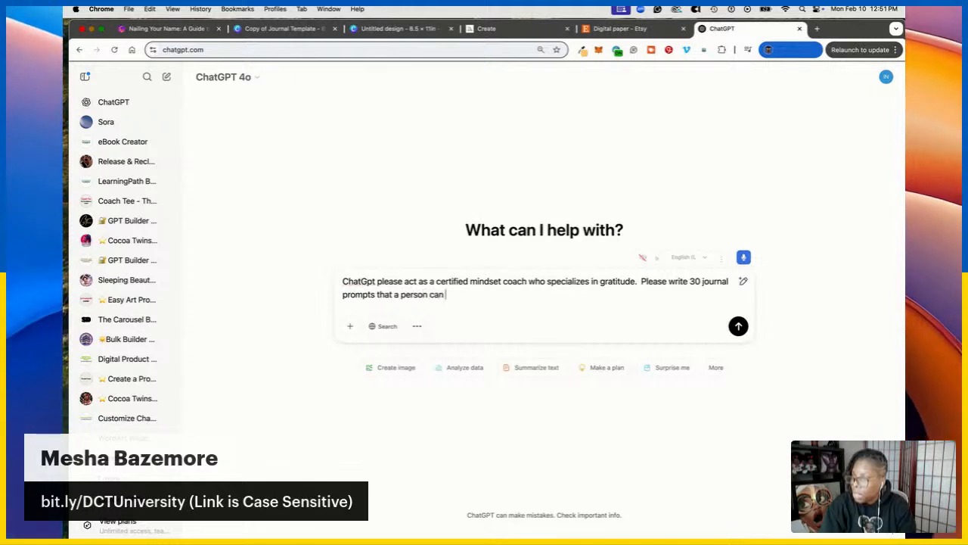
{"action": "type", "text": "use to "}
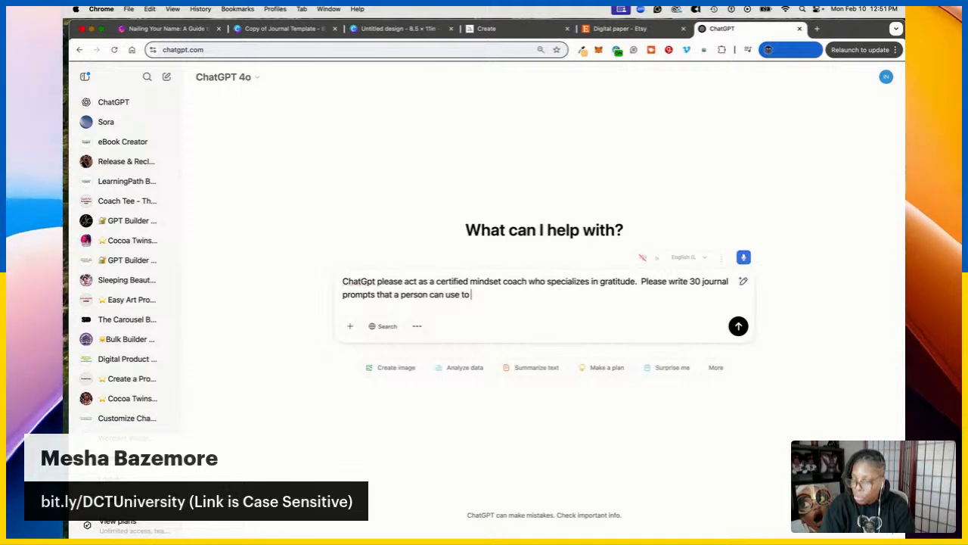
{"action": "type", "text": "explore the"}
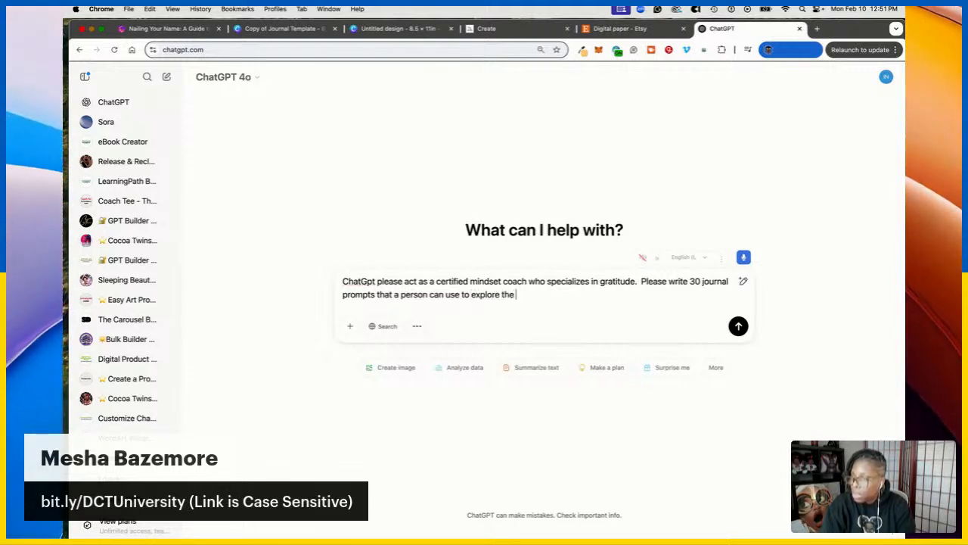
{"action": "type", "text": " shar"}
{"action": "key", "text": "BackSpace"}
{"action": "type", "text": "dow of imposter syndrome."}
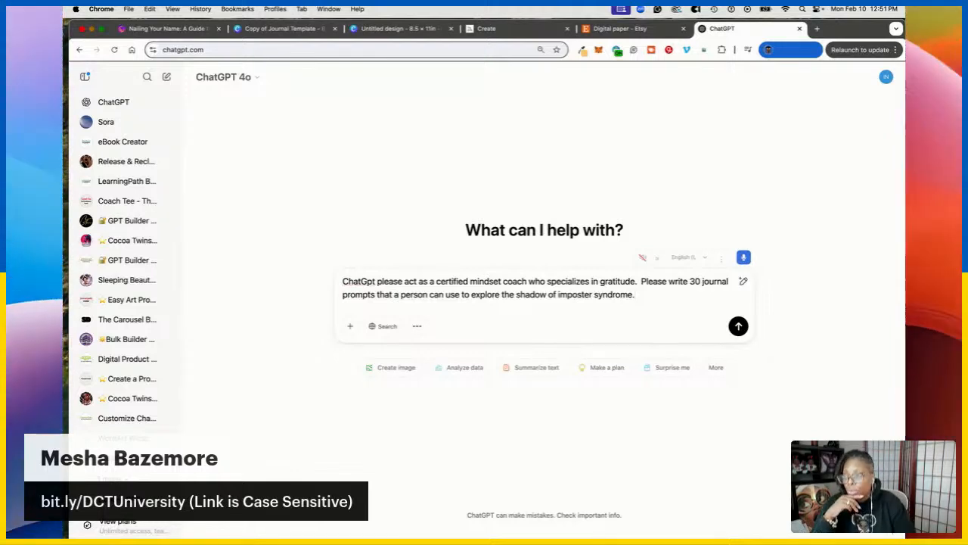
Correct 'ChatGpt' to 'ChatGPT' in the 30 imposter-syndrome journal prompt request and send it
{"action": "left_click_drag", "start_coordinate": [611, 296], "coordinate": [363, 282]}
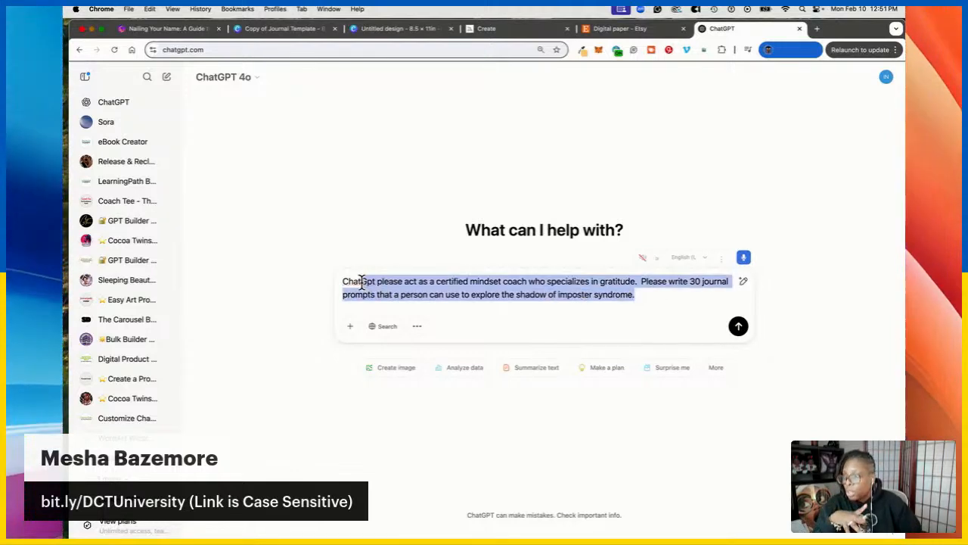
{"action": "right_click", "coordinate": [351, 281]}
{"action": "left_click", "coordinate": [350, 282]}
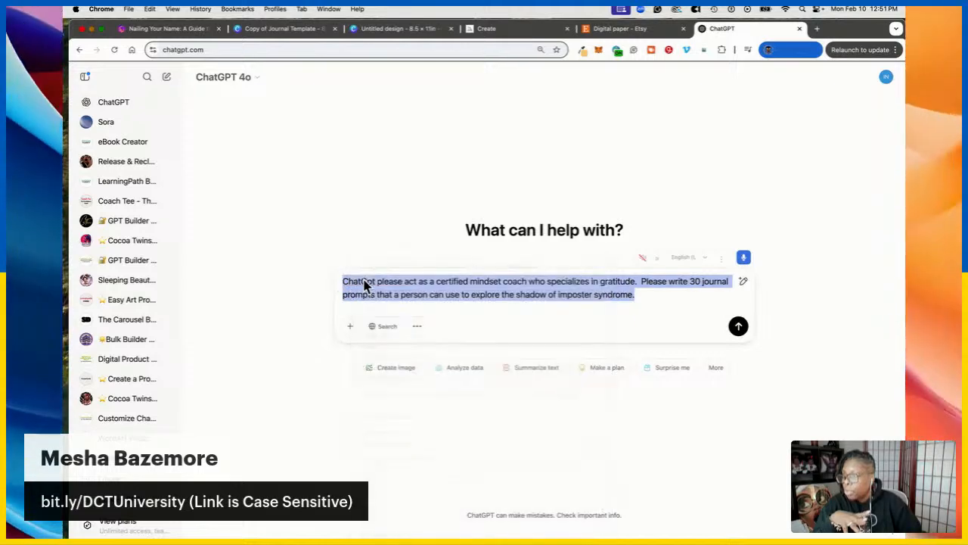
{"action": "left_click", "coordinate": [377, 279]}
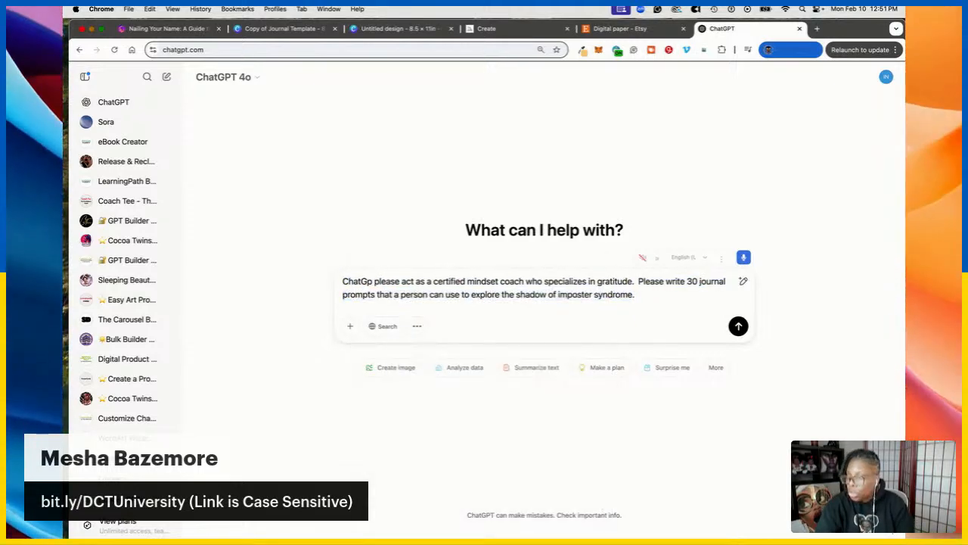
{"action": "key", "text": "BackSpace"}
{"action": "key", "text": "BackSpace"}
{"action": "type", "text": "PT"}
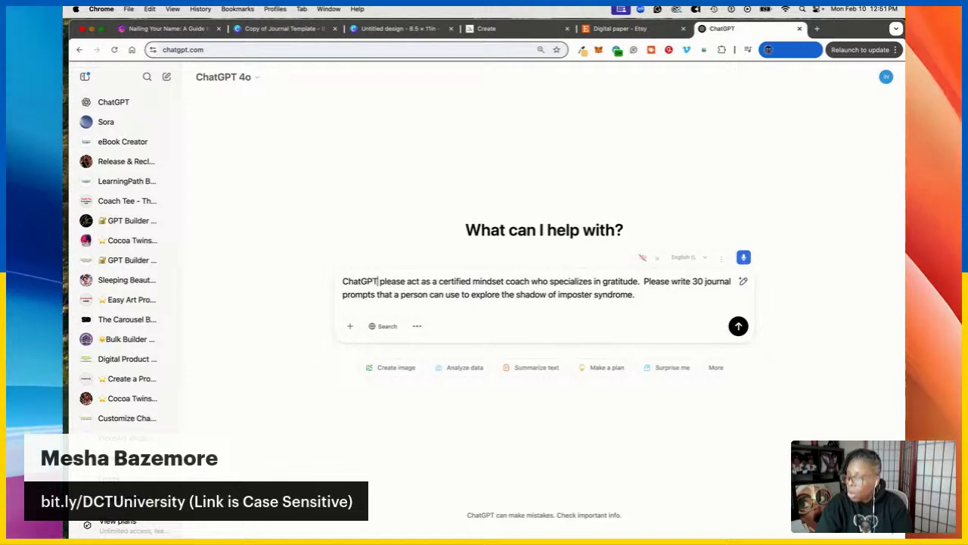
{"action": "left_click_drag", "start_coordinate": [645, 295], "coordinate": [365, 283]}
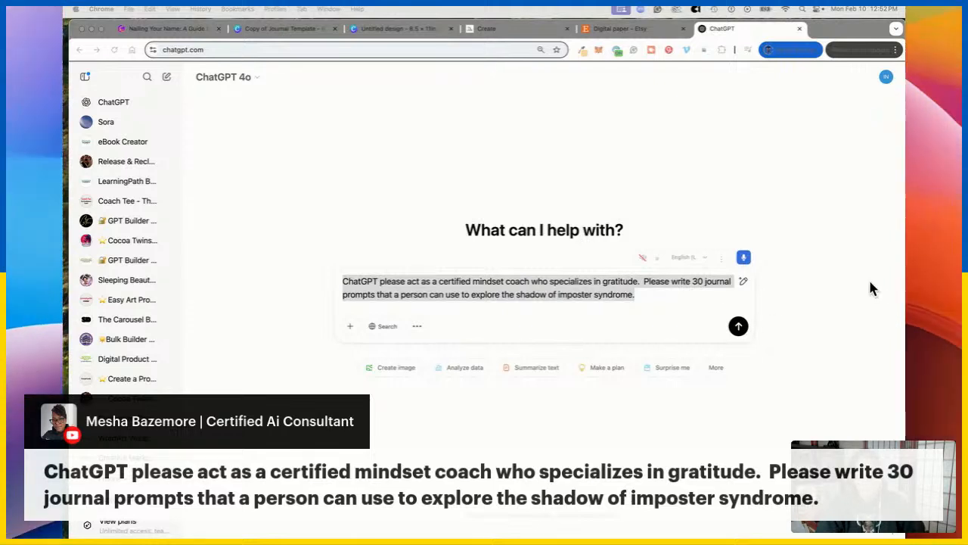
{"action": "left_click", "coordinate": [738, 327]}
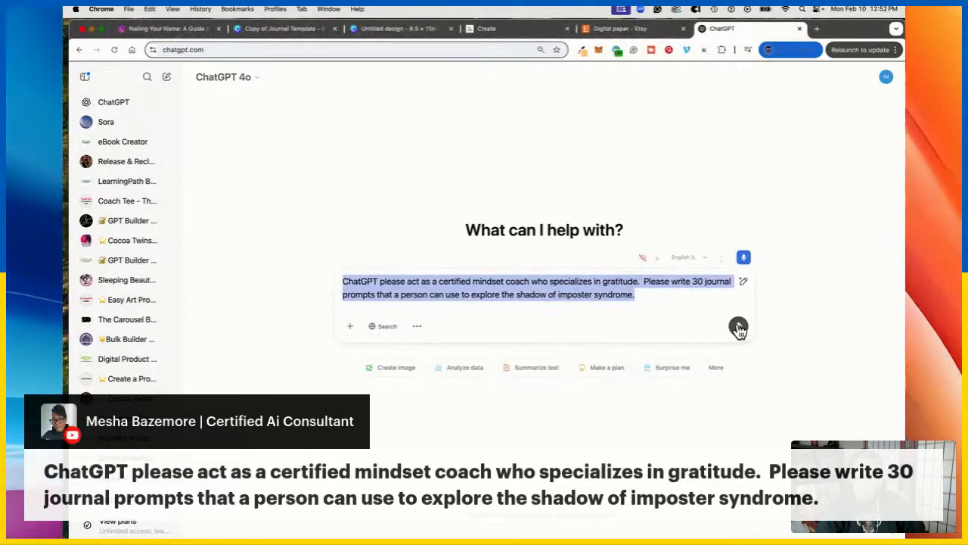
{"action": "left_click", "coordinate": [738, 327]}
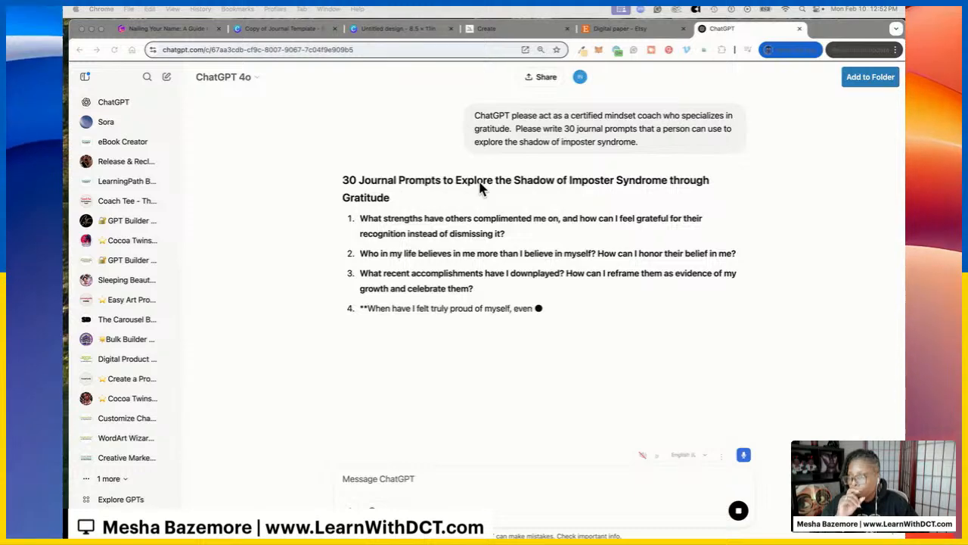
Insert a blank Page 2 after the portrait cover of the 8.5 × 11 in journal design
{"action": "left_click", "coordinate": [279, 28]}
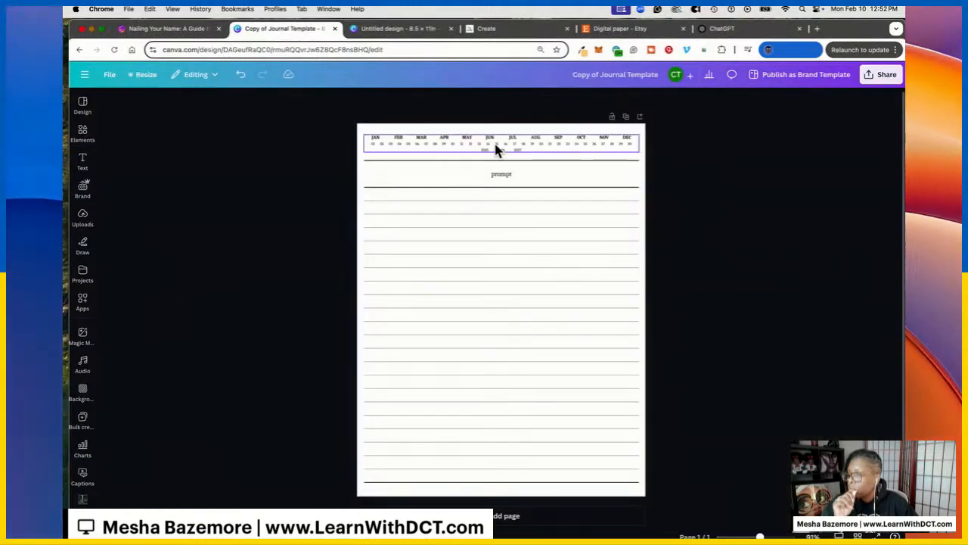
{"action": "left_click", "coordinate": [499, 176]}
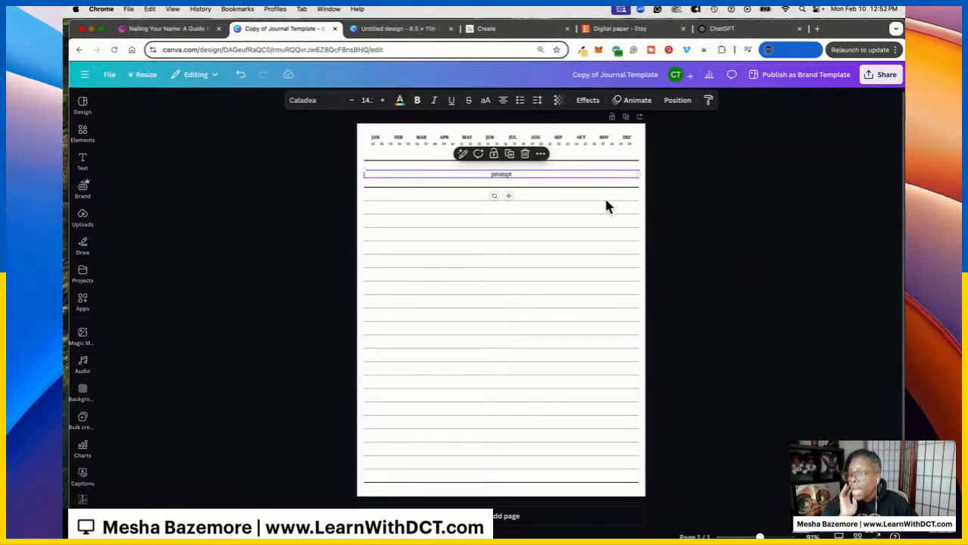
{"action": "left_click", "coordinate": [521, 176]}
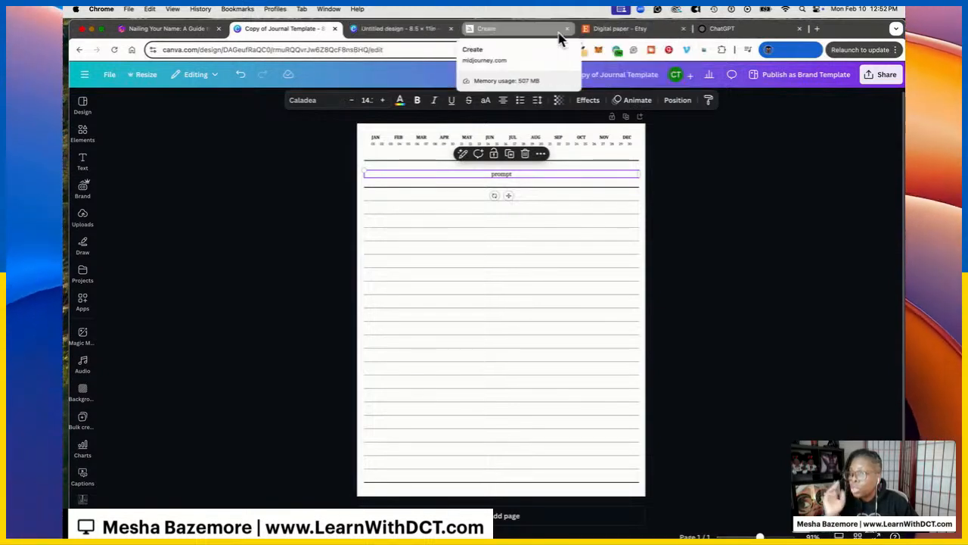
{"action": "left_click", "coordinate": [398, 28]}
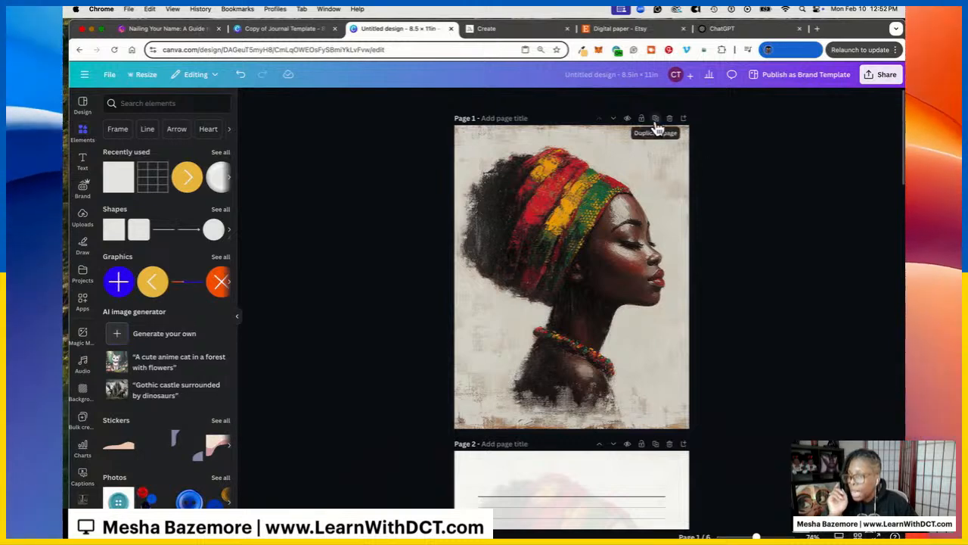
{"action": "left_click", "coordinate": [685, 119]}
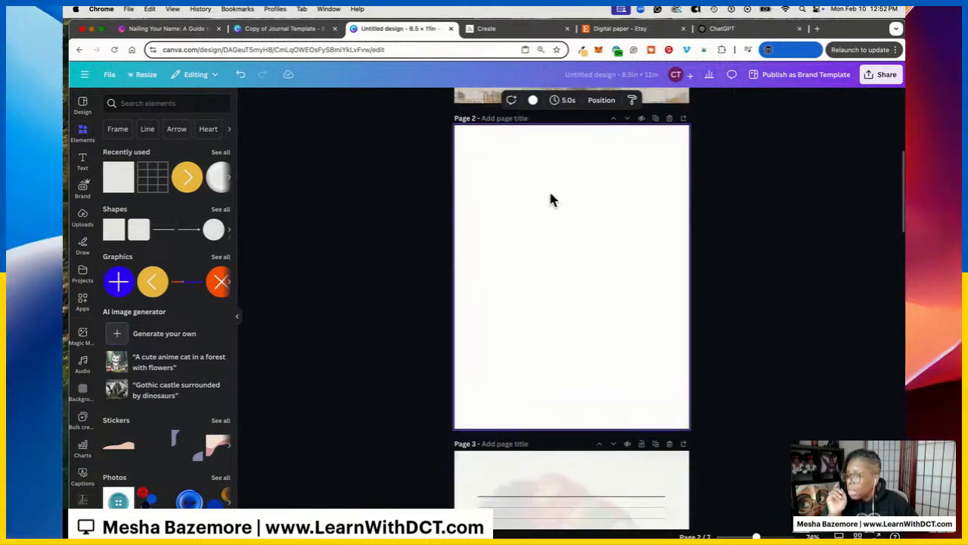
Add a 48-point 'Journal Prompts' heading at the top left of Page 2
{"action": "left_click", "coordinate": [83, 163]}
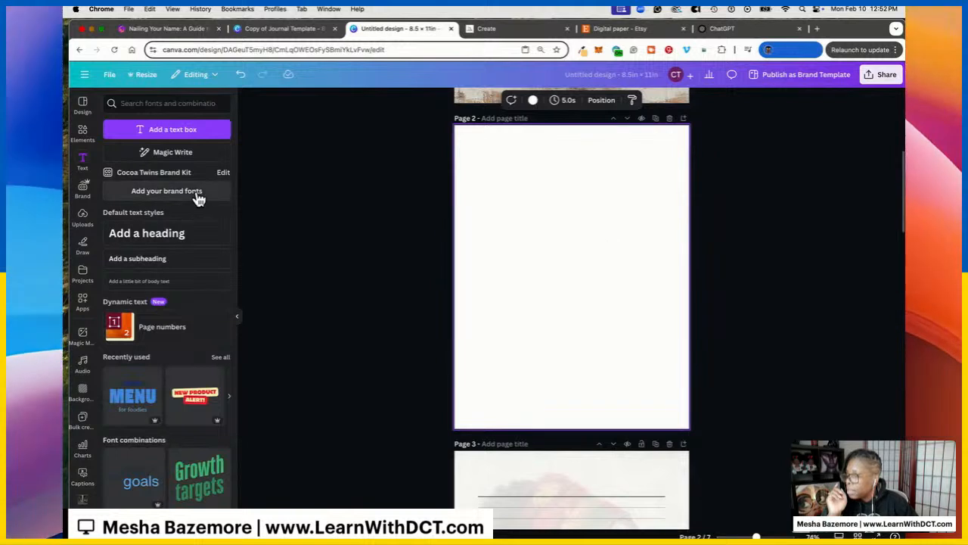
{"action": "left_click", "coordinate": [190, 238]}
{"action": "left_click_drag", "start_coordinate": [620, 287], "coordinate": [623, 164]}
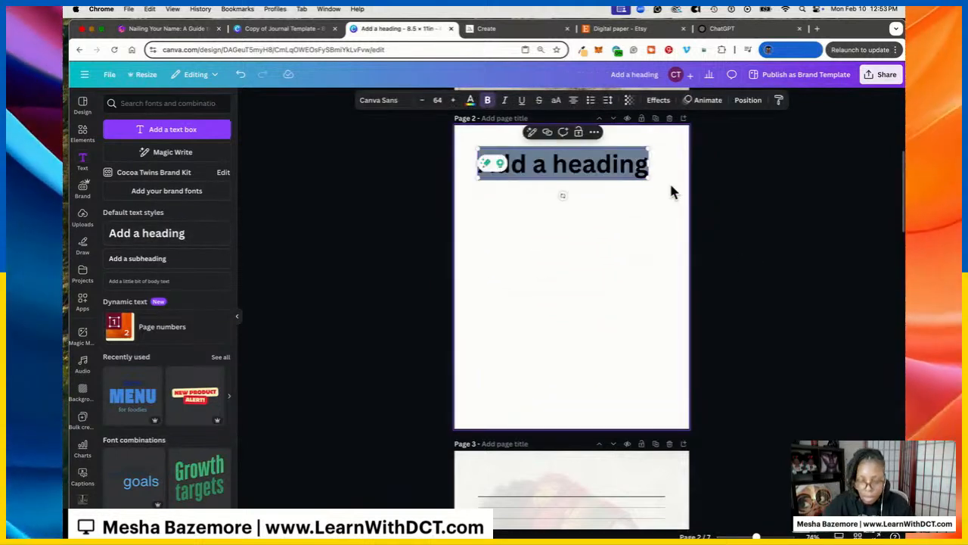
{"action": "type", "text": "Jou"}
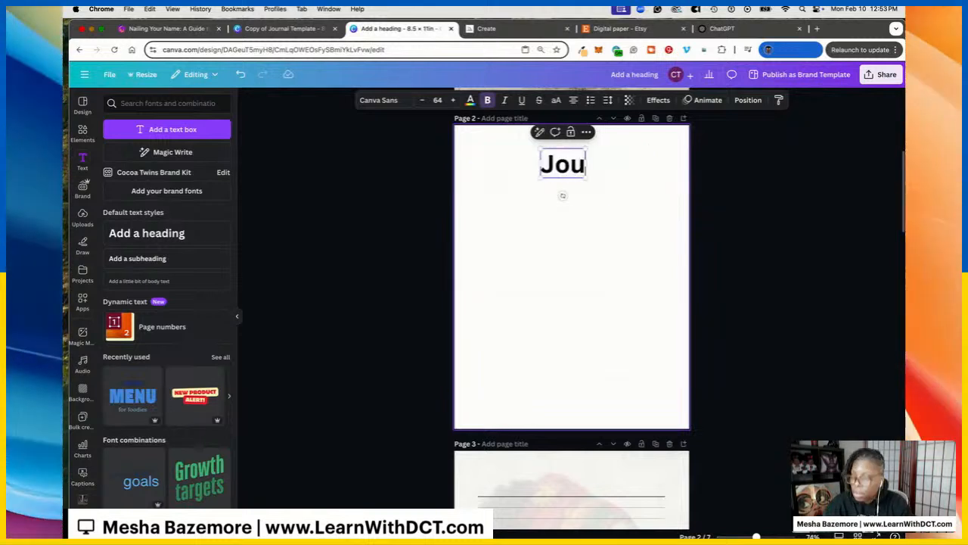
{"action": "type", "text": "rnal Prompts"}
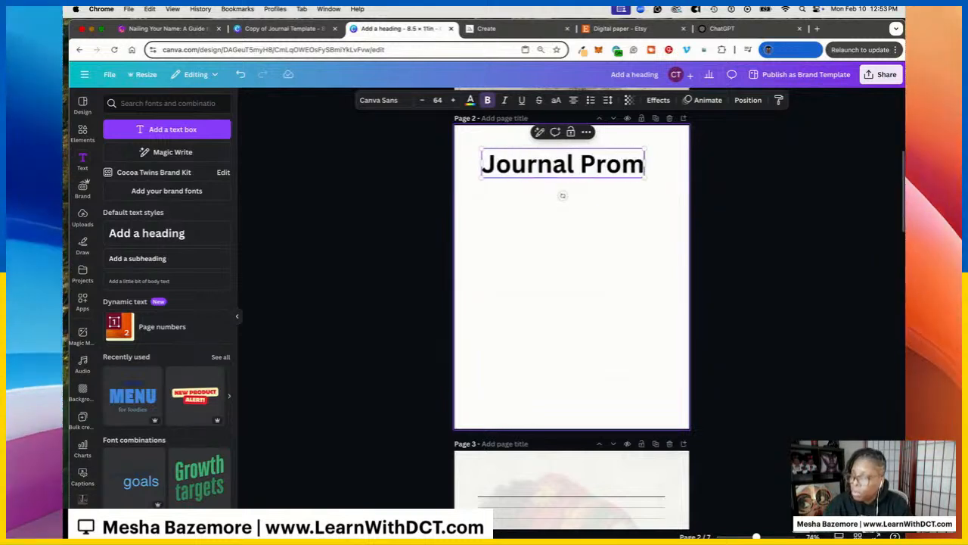
{"action": "left_click", "coordinate": [670, 201]}
{"action": "left_click", "coordinate": [619, 161]}
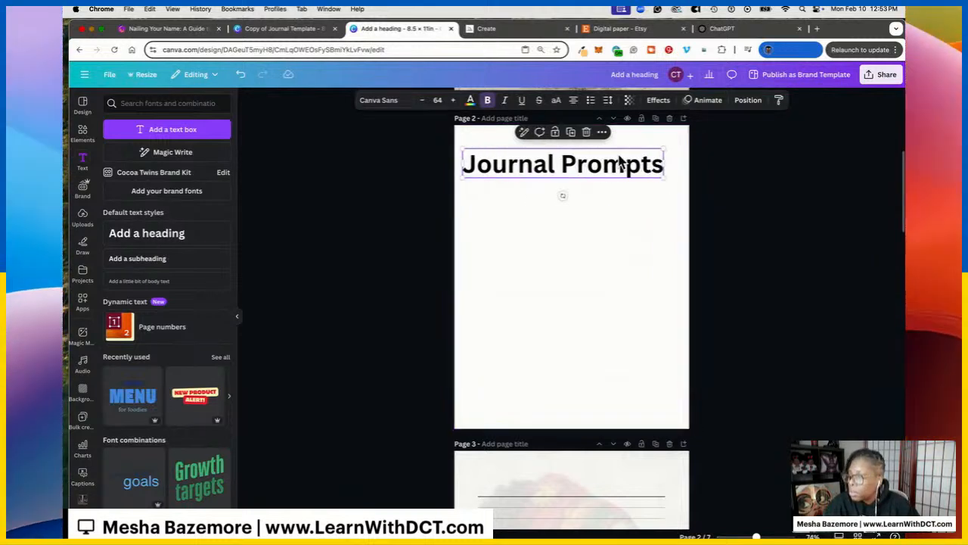
{"action": "left_click", "coordinate": [438, 100]}
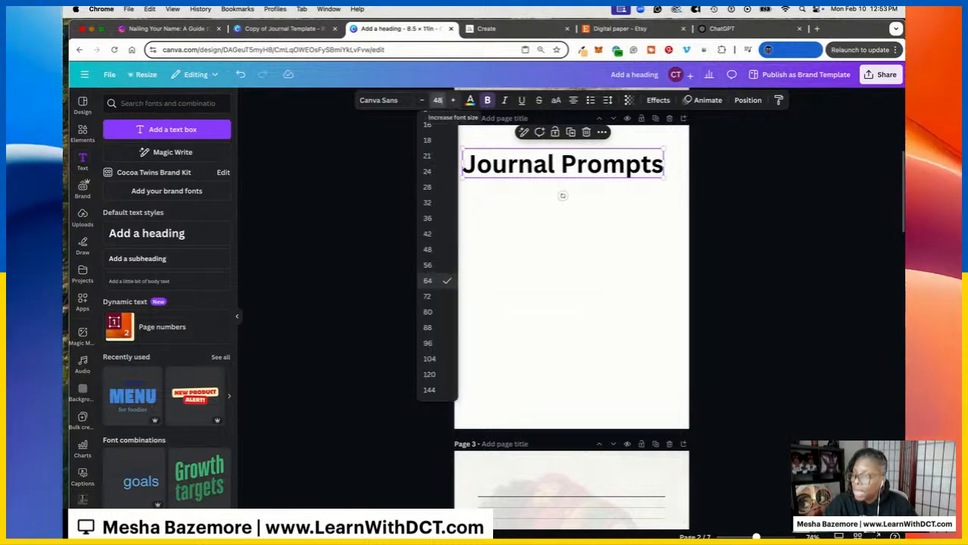
{"action": "type", "text": "48"}
{"action": "key", "text": "Return"}
{"action": "left_click", "coordinate": [747, 100]}
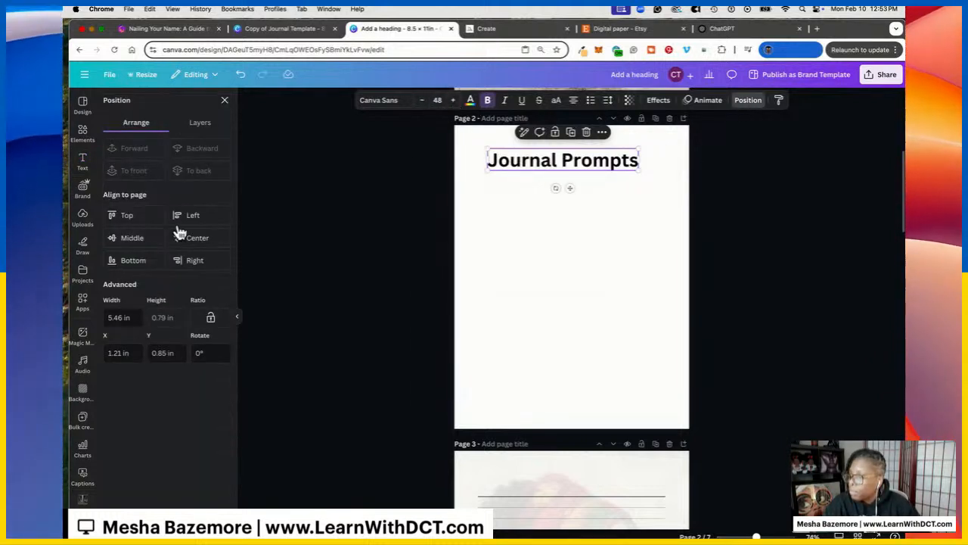
{"action": "left_click", "coordinate": [187, 216]}
{"action": "left_click_drag", "start_coordinate": [519, 164], "coordinate": [562, 191]}
Duplicate the heading, shrink the copy to 12 point and widen it to 6.8 in
{"action": "left_click", "coordinate": [560, 132]}
{"action": "left_click", "coordinate": [437, 101]}
{"action": "scroll", "coordinate": [447, 121], "scroll_direction": "up", "scroll_amount": 2}
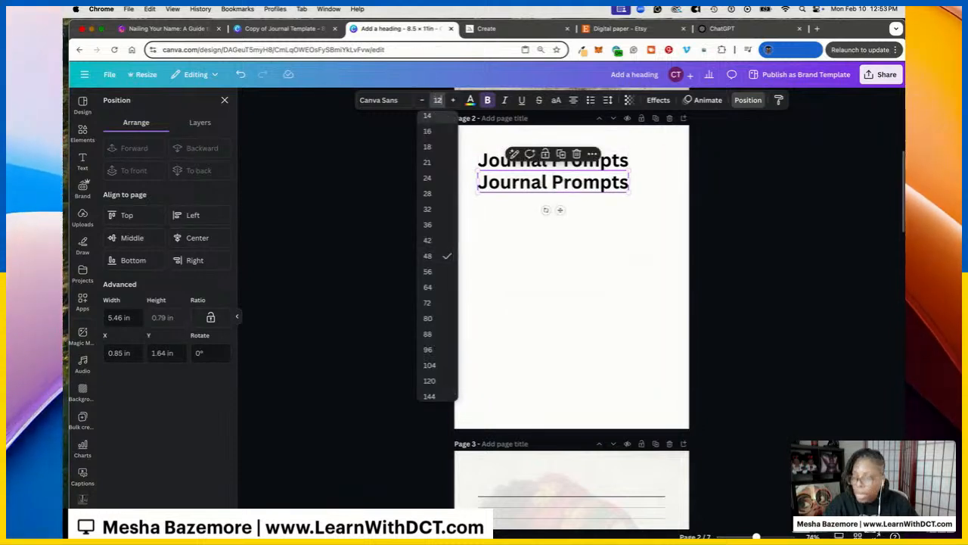
{"action": "left_click", "coordinate": [439, 118]}
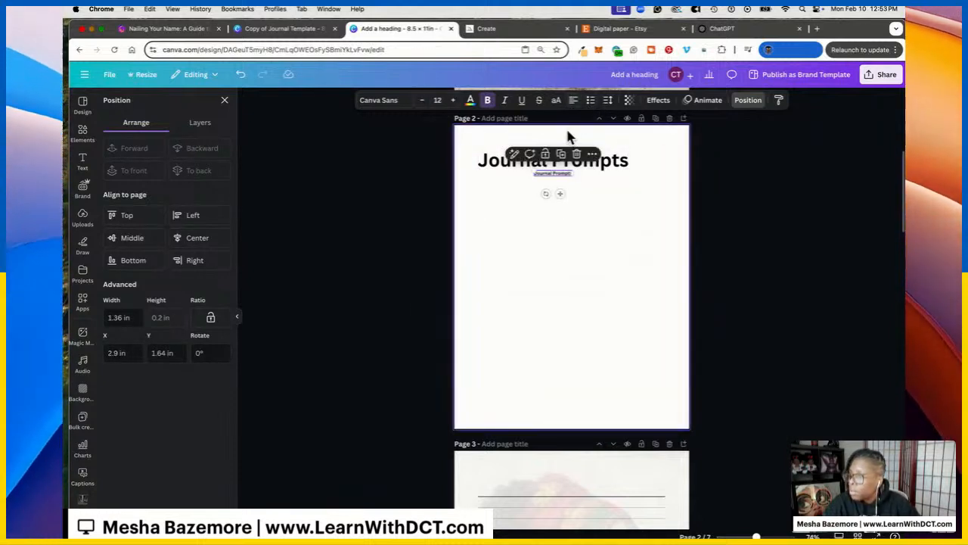
{"action": "left_click_drag", "start_coordinate": [558, 178], "coordinate": [501, 180]}
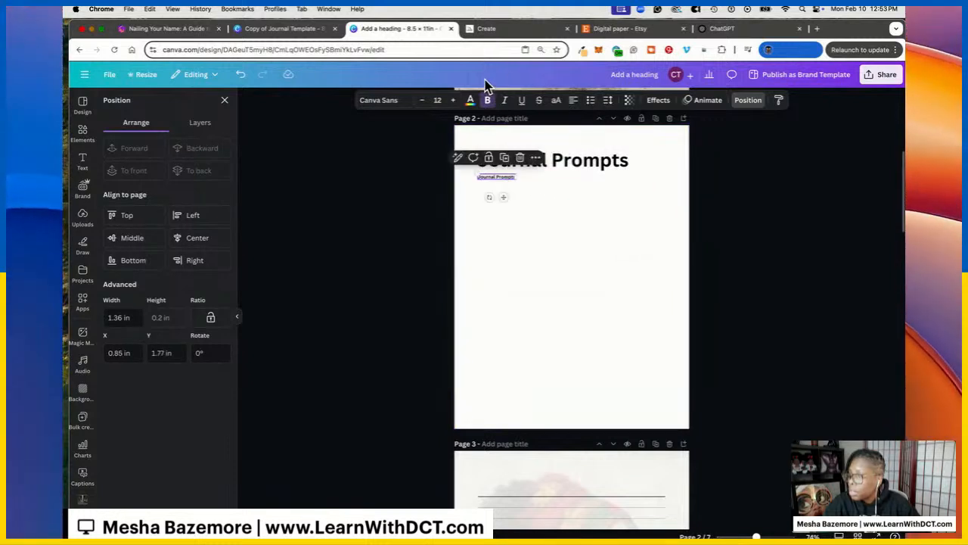
{"action": "left_click", "coordinate": [593, 198]}
{"action": "left_click", "coordinate": [505, 179]}
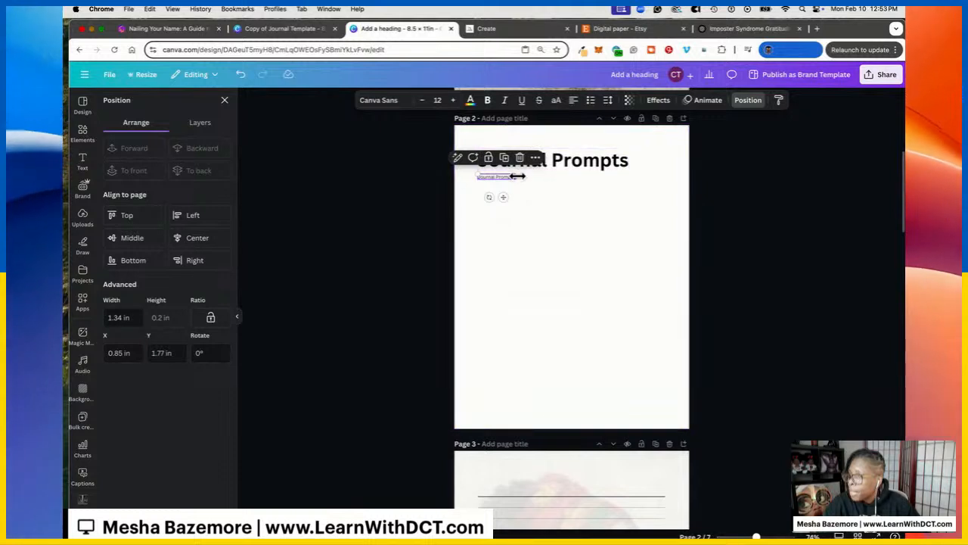
{"action": "left_click_drag", "start_coordinate": [618, 191], "coordinate": [669, 194]}
{"action": "left_click", "coordinate": [607, 100]}
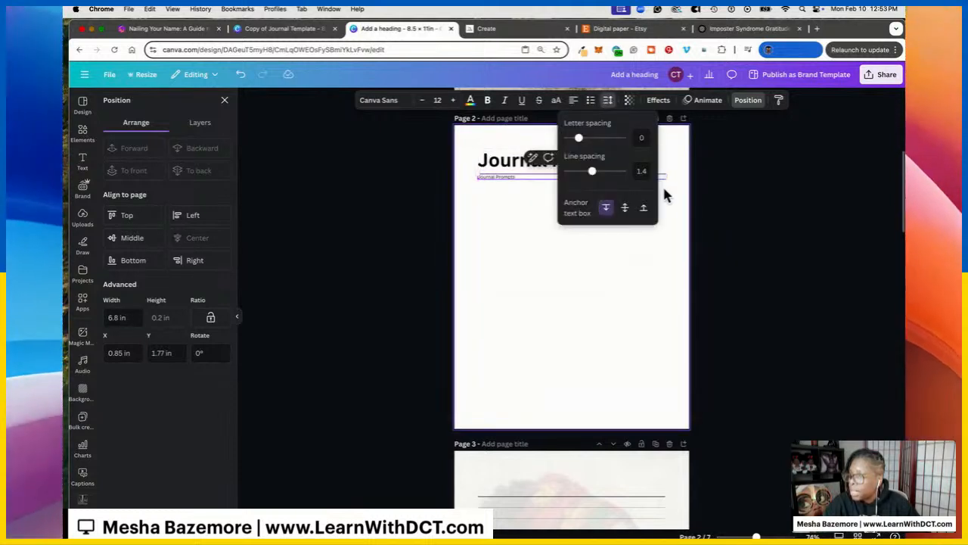
{"action": "left_click", "coordinate": [512, 187]}
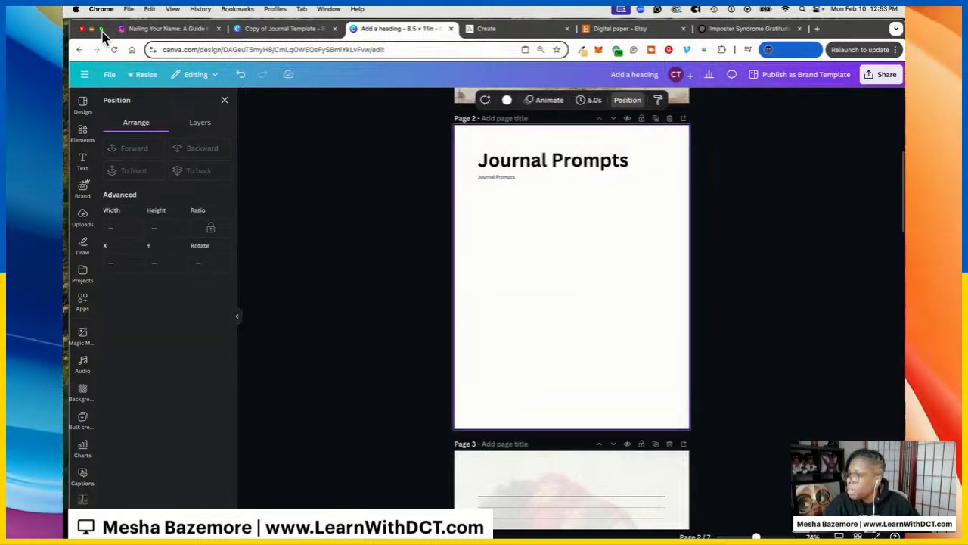
Paste the ChatGPT gratitude prompts into Page 2's small text box and cut the overflow
{"action": "left_click", "coordinate": [719, 29]}
{"action": "left_click_drag", "start_coordinate": [378, 215], "coordinate": [507, 327]}
{"action": "scroll", "coordinate": [560, 318], "scroll_direction": "down", "scroll_amount": 10}
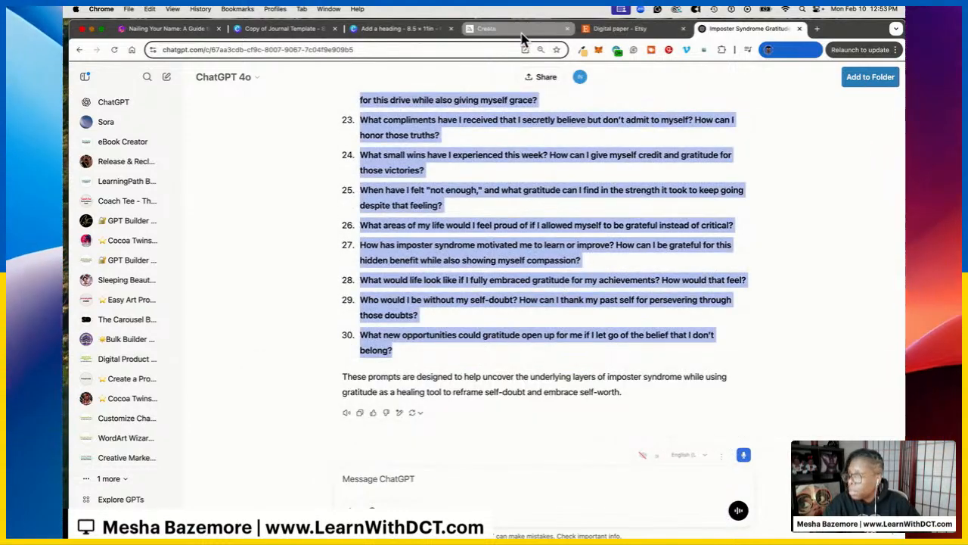
{"action": "left_click", "coordinate": [401, 29]}
{"action": "left_click", "coordinate": [498, 177]}
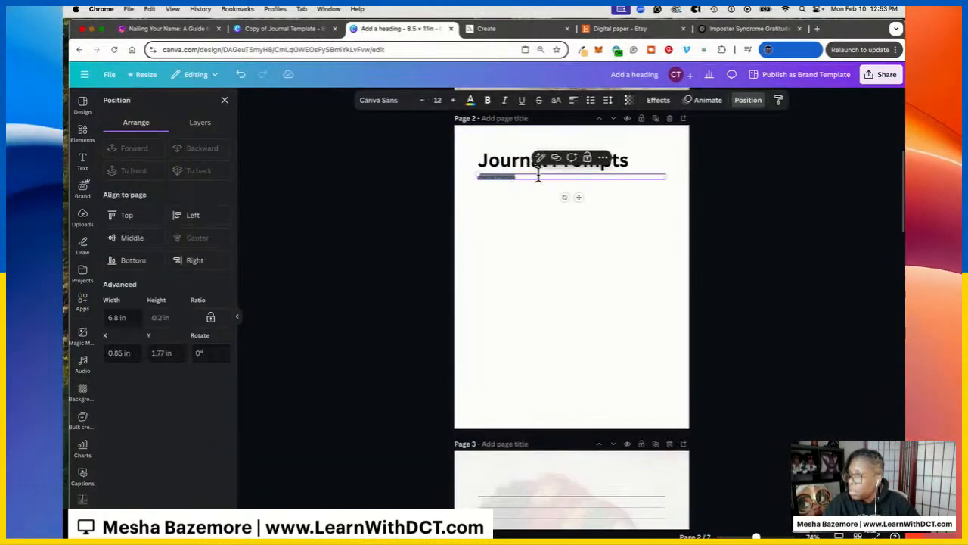
{"action": "key", "text": "super+v"}
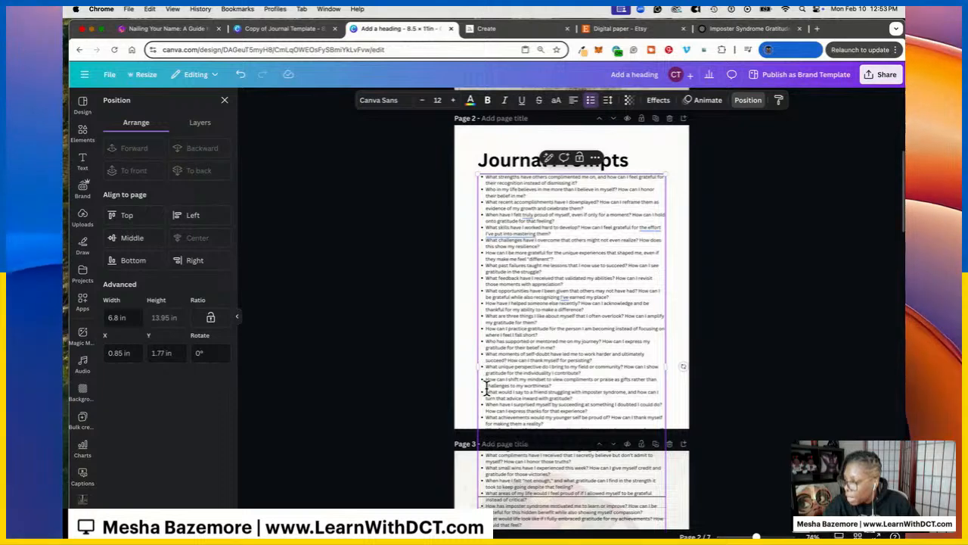
{"action": "left_click_drag", "start_coordinate": [487, 390], "coordinate": [545, 401]}
{"action": "key", "text": "super+c"}
{"action": "right_click", "coordinate": [523, 295]}
{"action": "left_click", "coordinate": [546, 325]}
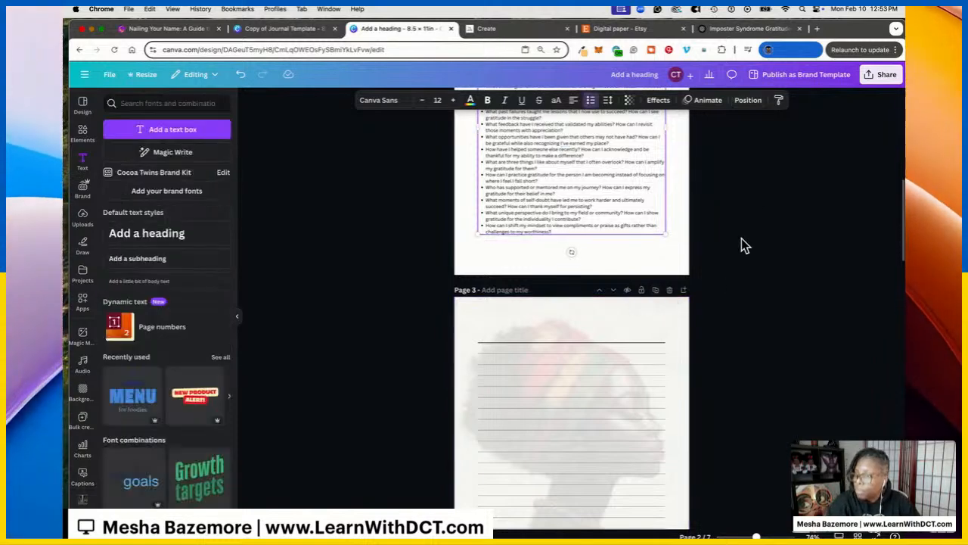
Duplicate Page 2 as Page 3, paste the remaining prompts there, then return to the template copy
{"action": "scroll", "coordinate": [739, 268], "scroll_direction": "up", "scroll_amount": 5}
{"action": "left_click", "coordinate": [655, 212]}
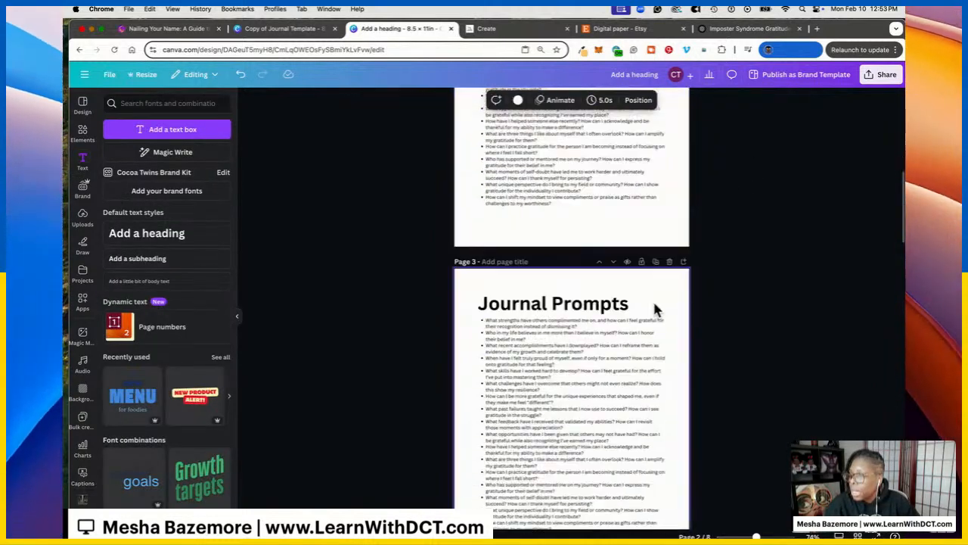
{"action": "double_click", "coordinate": [536, 320]}
{"action": "right_click", "coordinate": [536, 320]}
{"action": "left_click", "coordinate": [634, 348]}
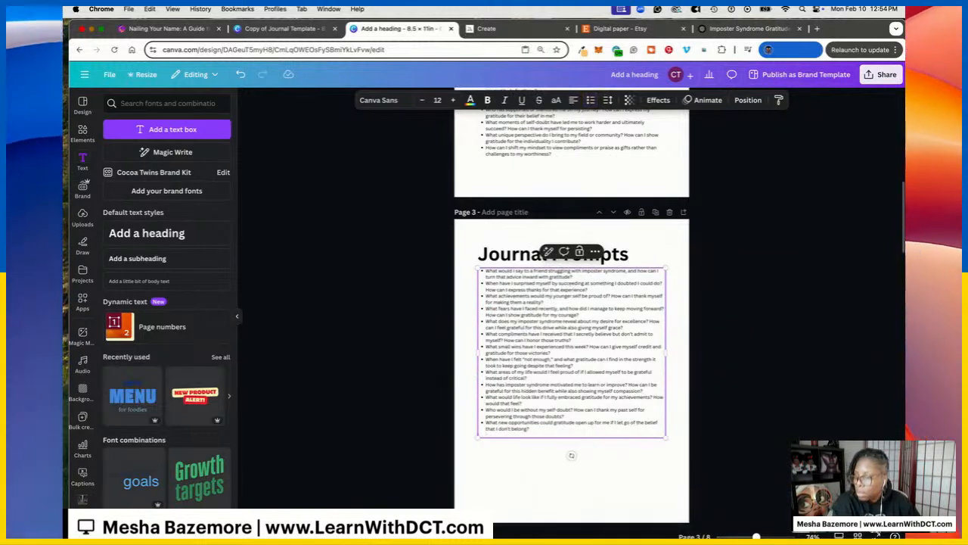
{"action": "key", "text": "BackSpace"}
{"action": "left_click", "coordinate": [733, 324]}
{"action": "scroll", "coordinate": [723, 302], "scroll_direction": "up", "scroll_amount": 10}
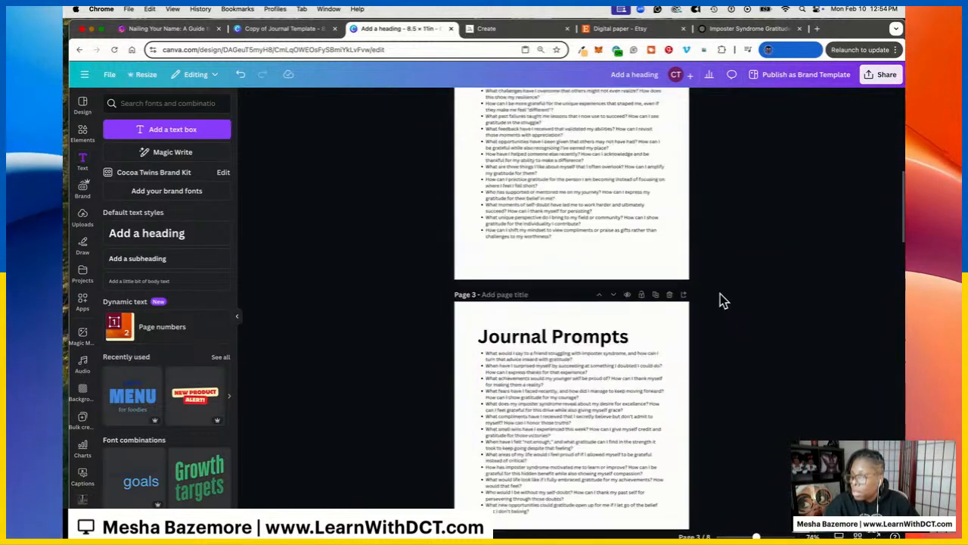
{"action": "scroll", "coordinate": [634, 356], "scroll_direction": "down", "scroll_amount": 5}
{"action": "scroll", "coordinate": [667, 286], "scroll_direction": "up", "scroll_amount": 5}
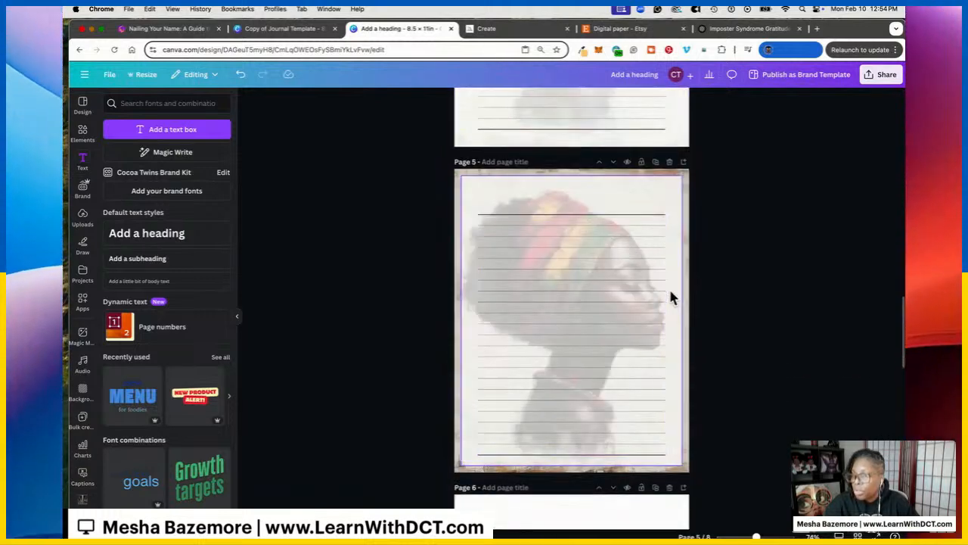
{"action": "scroll", "coordinate": [675, 270], "scroll_direction": "down", "scroll_amount": 6}
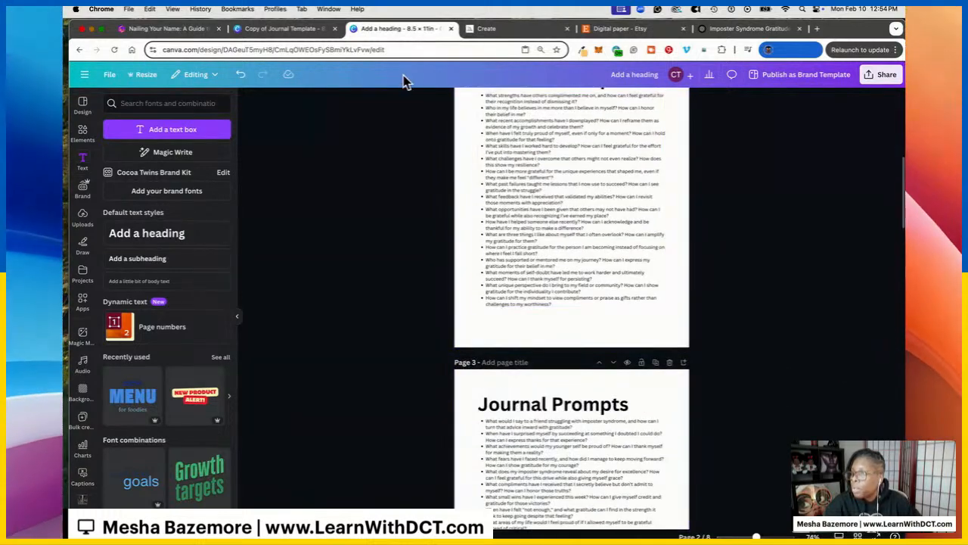
{"action": "left_click", "coordinate": [286, 29]}
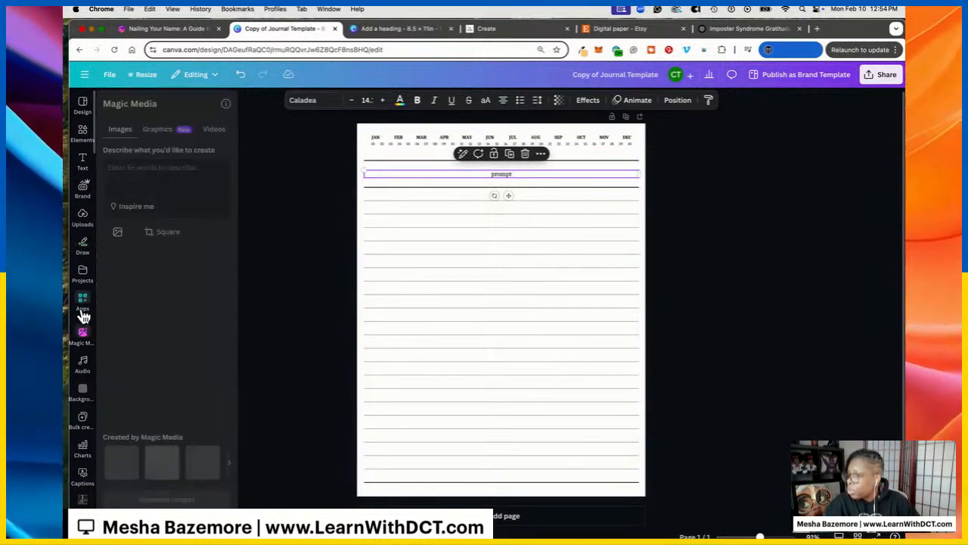
Search the Apps library for 'bulk' and open the Bulk create app
{"action": "left_click", "coordinate": [84, 305]}
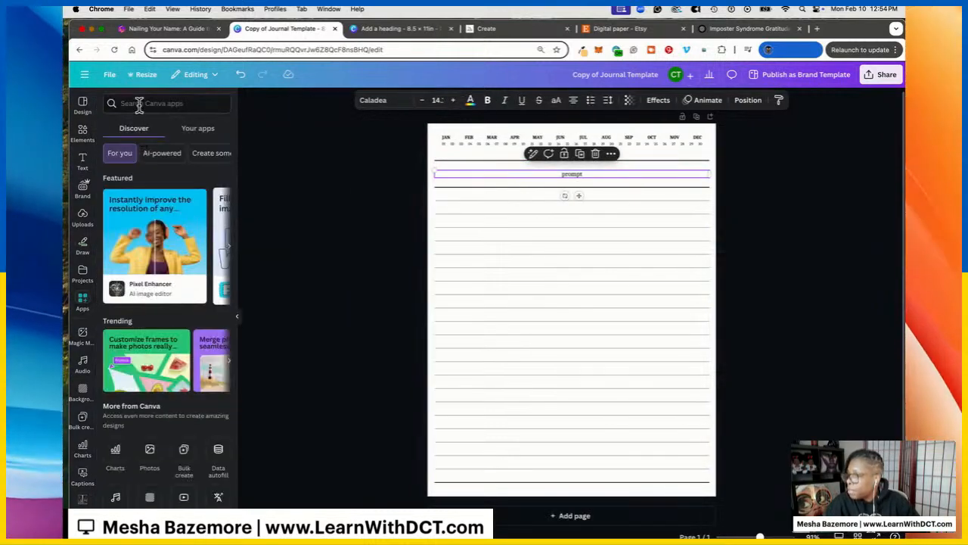
{"action": "type", "text": "bul"}
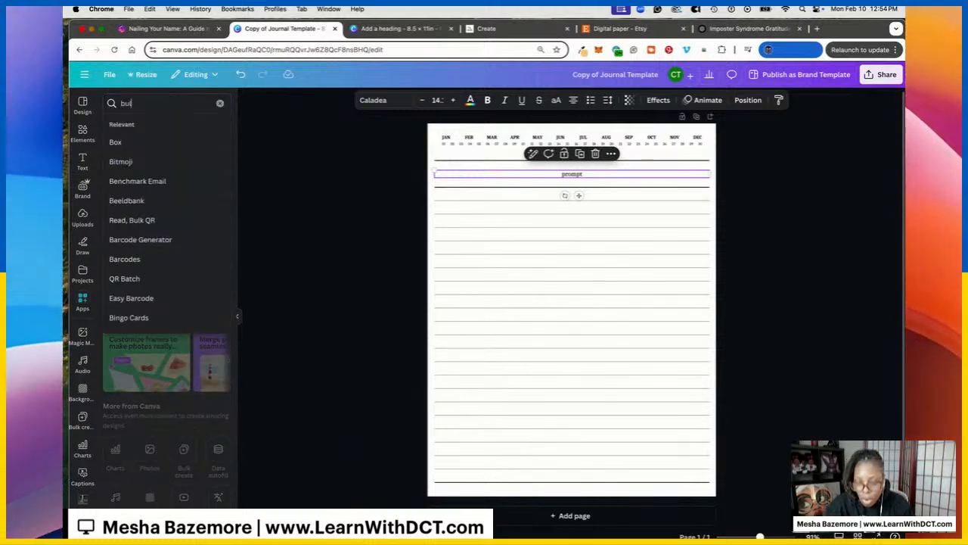
{"action": "type", "text": "k creator"}
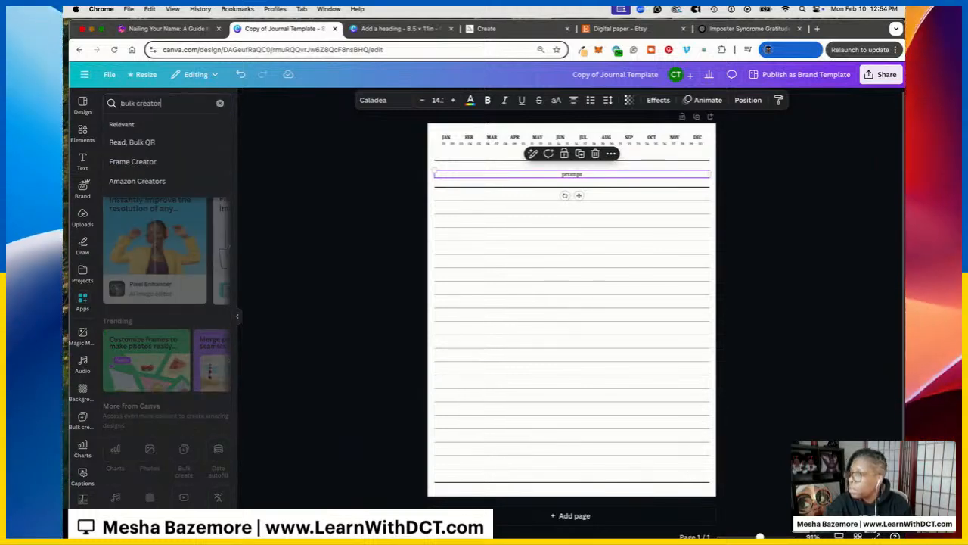
{"action": "key", "text": "Return"}
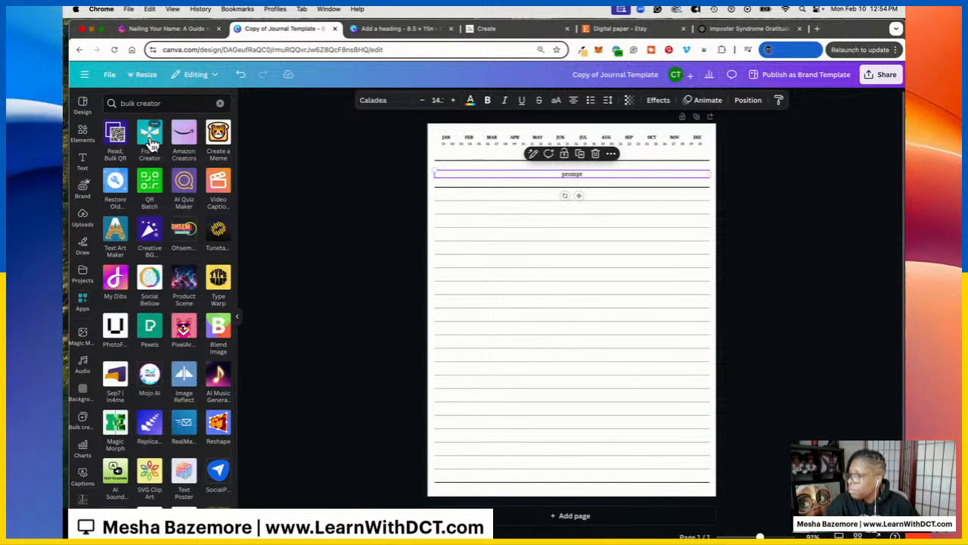
{"action": "left_click", "coordinate": [141, 104]}
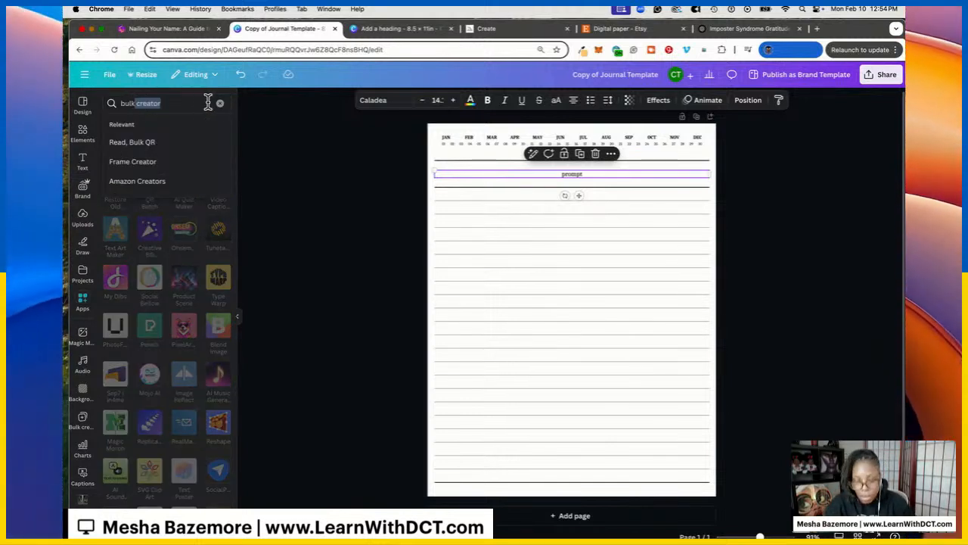
{"action": "key", "text": "BackSpace"}
{"action": "key", "text": "Return"}
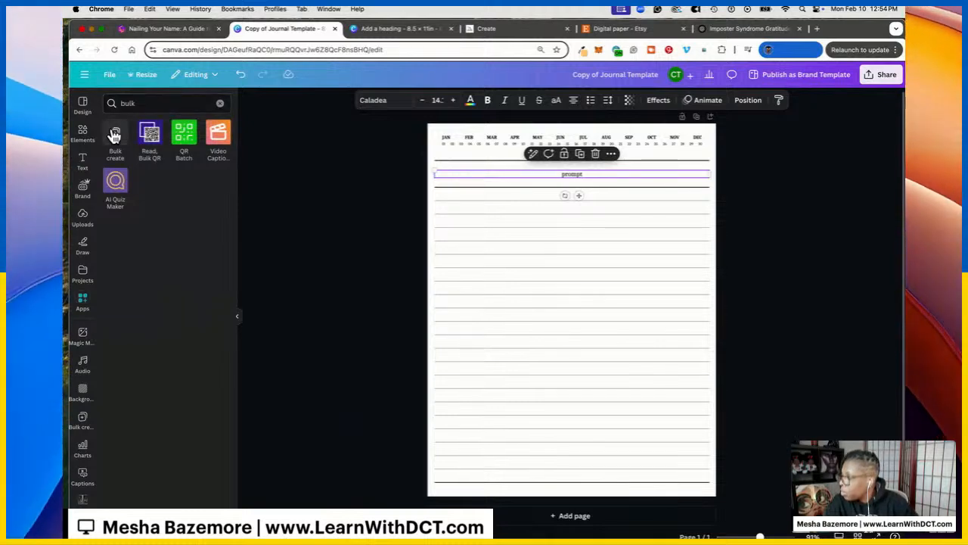
{"action": "left_click", "coordinate": [115, 136]}
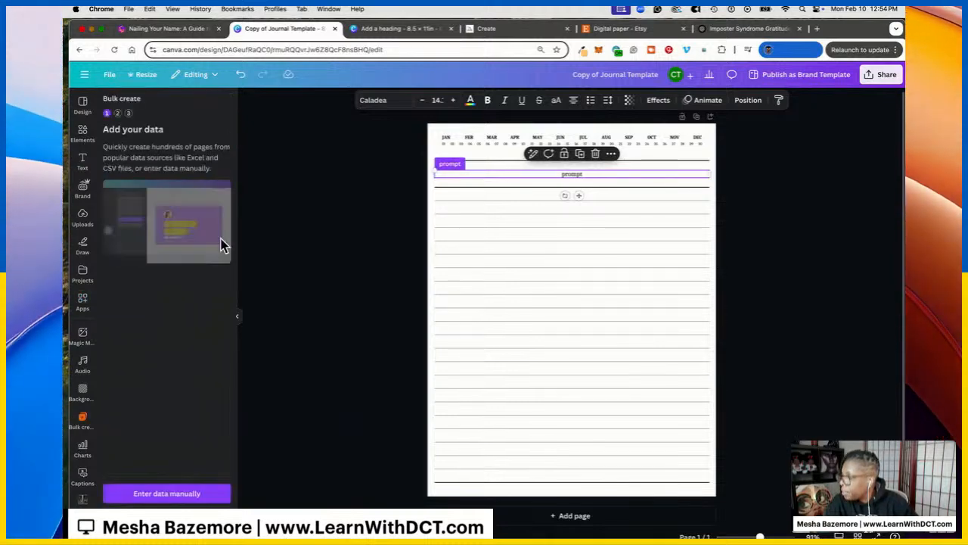
Enter the 13 gratitude prompts manually into Bulk create's data table
{"action": "left_click", "coordinate": [170, 492]}
{"action": "left_click", "coordinate": [280, 216]}
{"action": "right_click", "coordinate": [281, 215]}
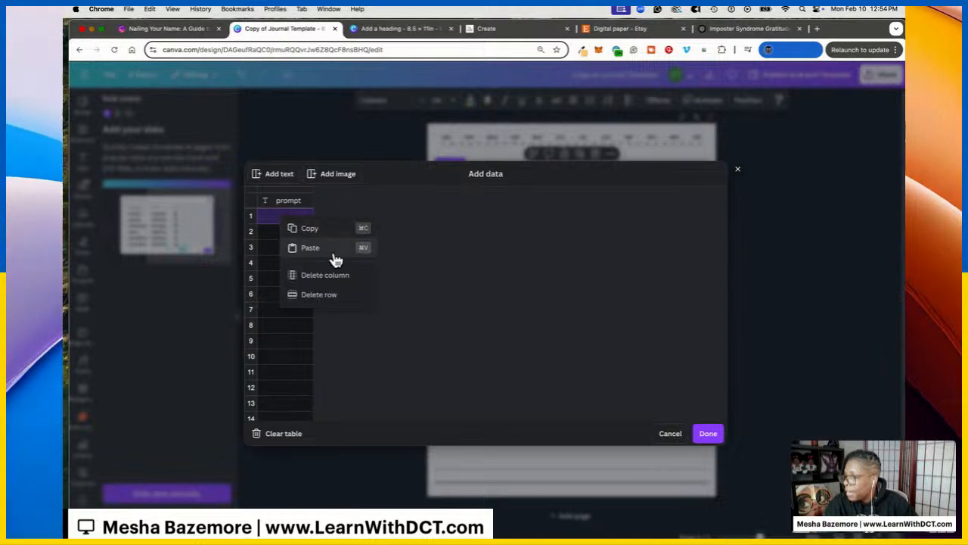
{"action": "left_click", "coordinate": [335, 257]}
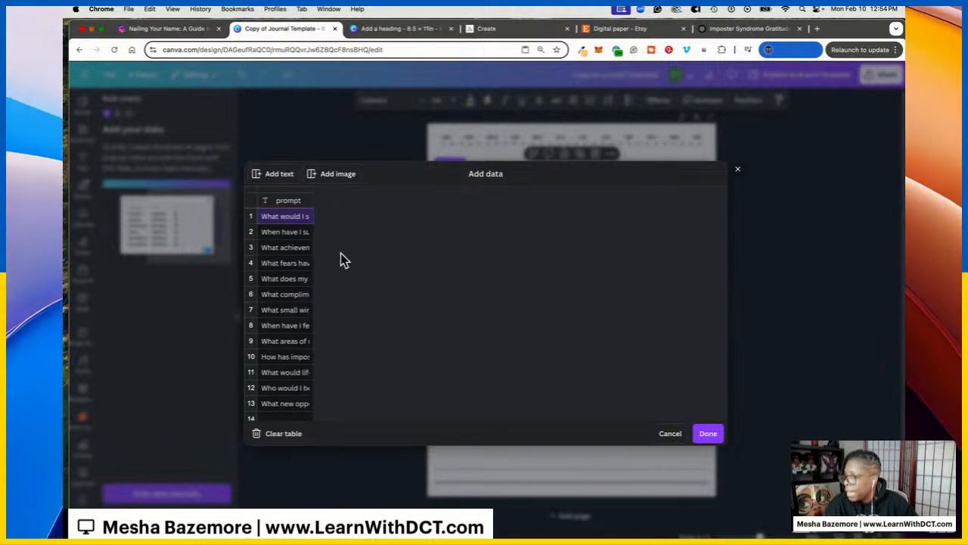
{"action": "left_click", "coordinate": [709, 434]}
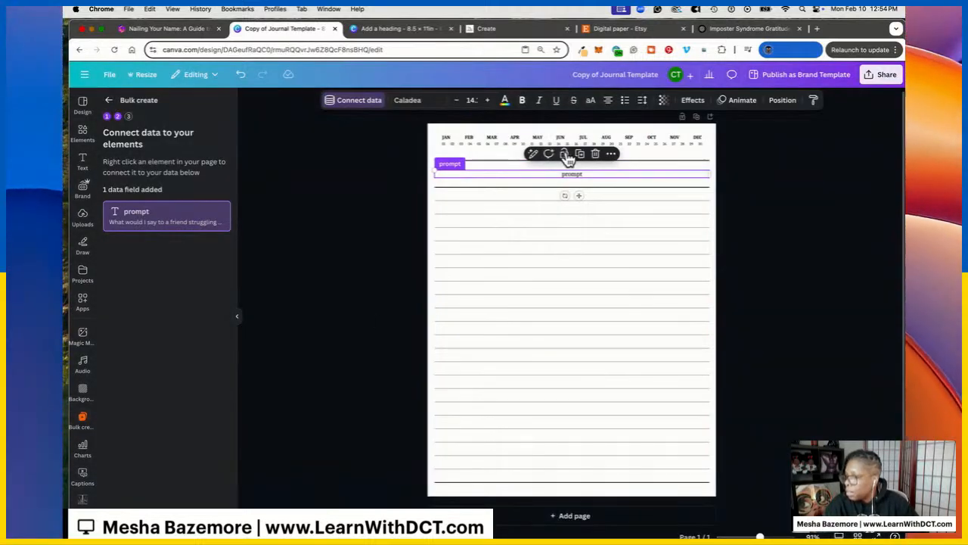
Connect the template's prompt text box to the 'prompt' data field and continue
{"action": "left_click", "coordinate": [613, 155]}
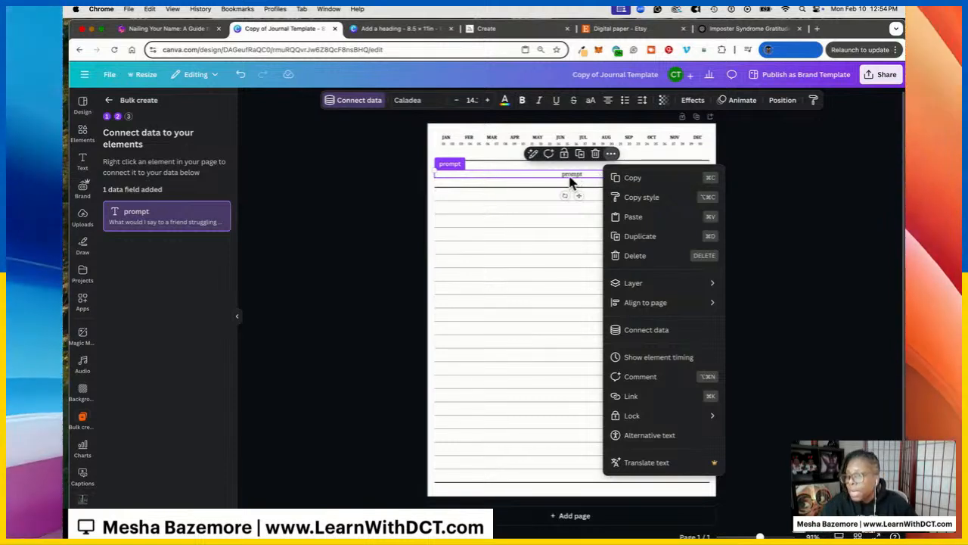
{"action": "left_click", "coordinate": [670, 329]}
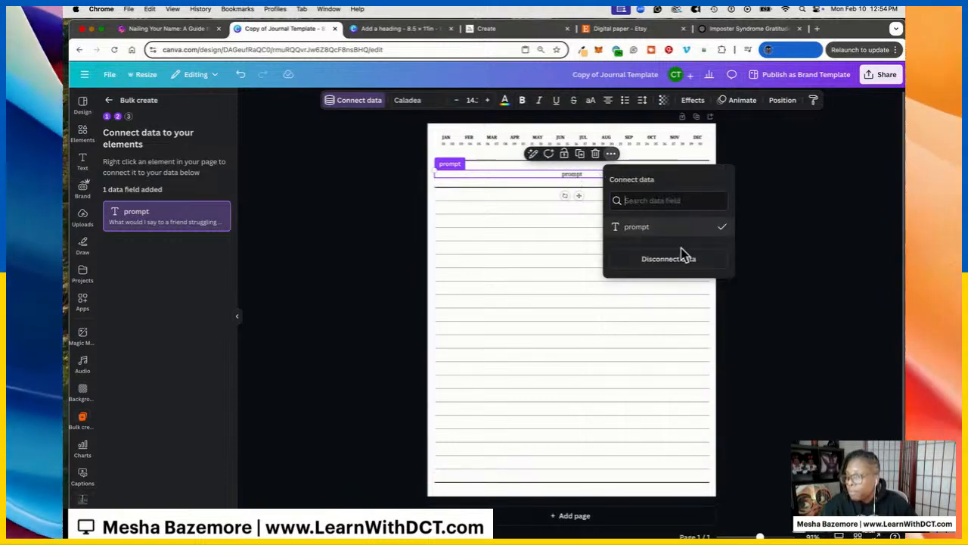
{"action": "left_click", "coordinate": [673, 232]}
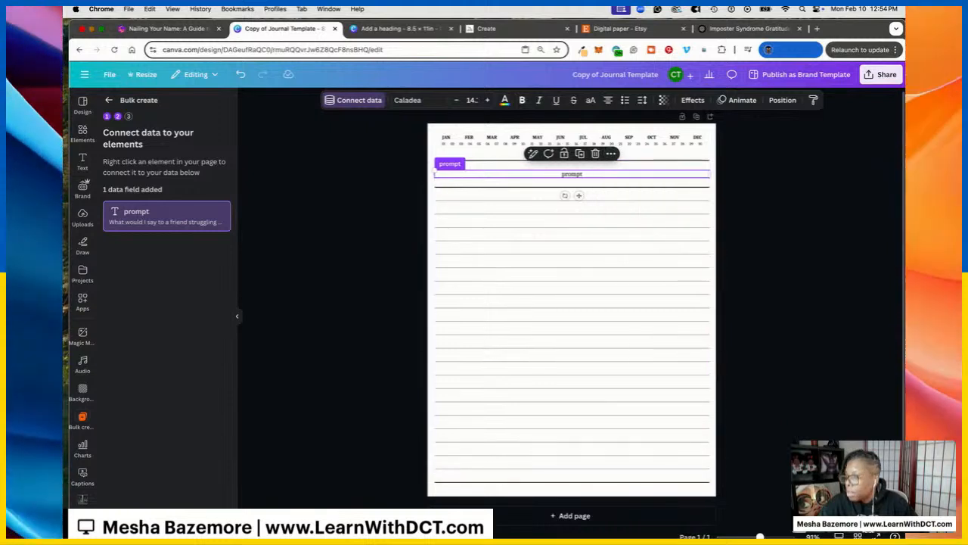
{"action": "left_click", "coordinate": [166, 520]}
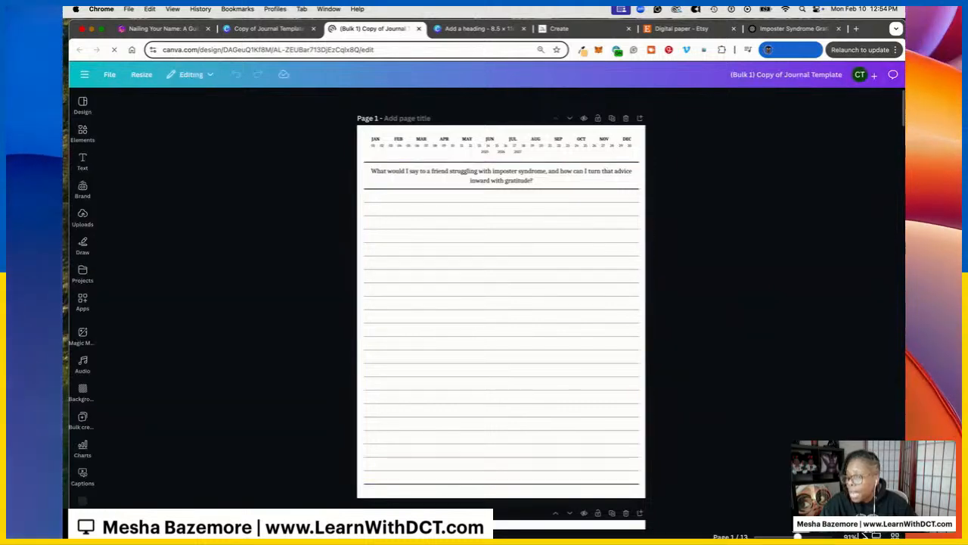
Show the 13 bulk-created journal pages in grid view with nothing selected
{"action": "left_click", "coordinate": [857, 535]}
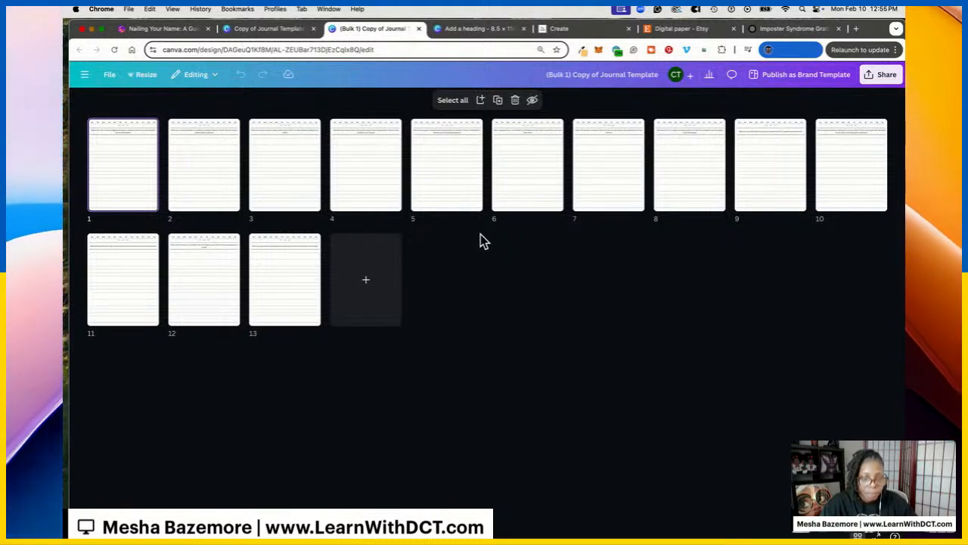
{"action": "left_click", "coordinate": [613, 294]}
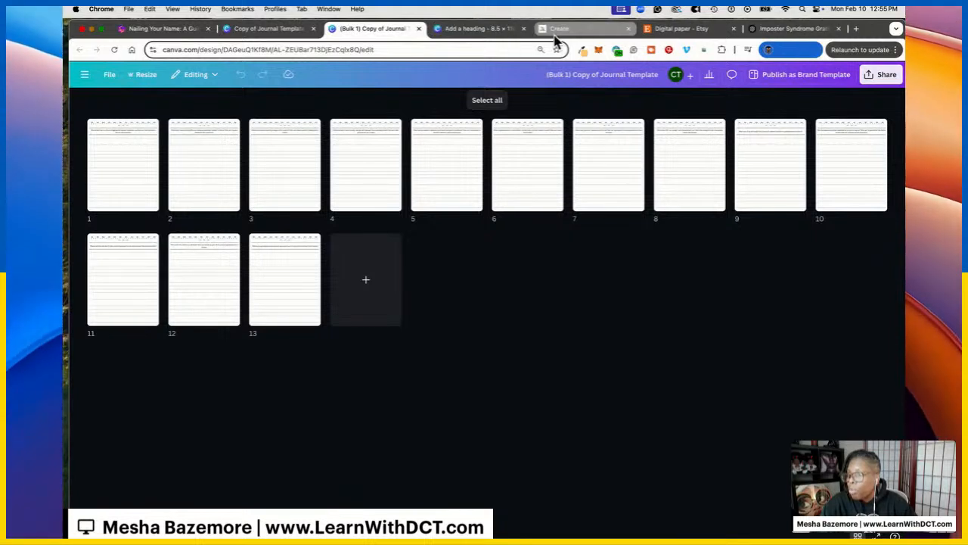
{"action": "left_click", "coordinate": [792, 30]}
Ask ChatGPT: 'Please create an ebook to go with the prompts. please use a markdown format'
{"action": "scroll", "coordinate": [442, 262], "scroll_direction": "up", "scroll_amount": 3}
{"action": "scroll", "coordinate": [431, 363], "scroll_direction": "down", "scroll_amount": 3}
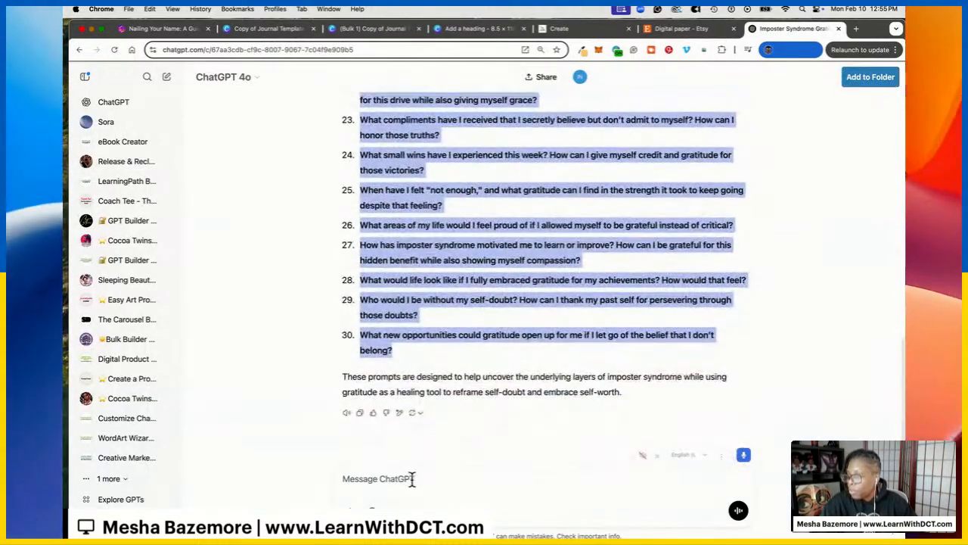
{"action": "left_click", "coordinate": [420, 469]}
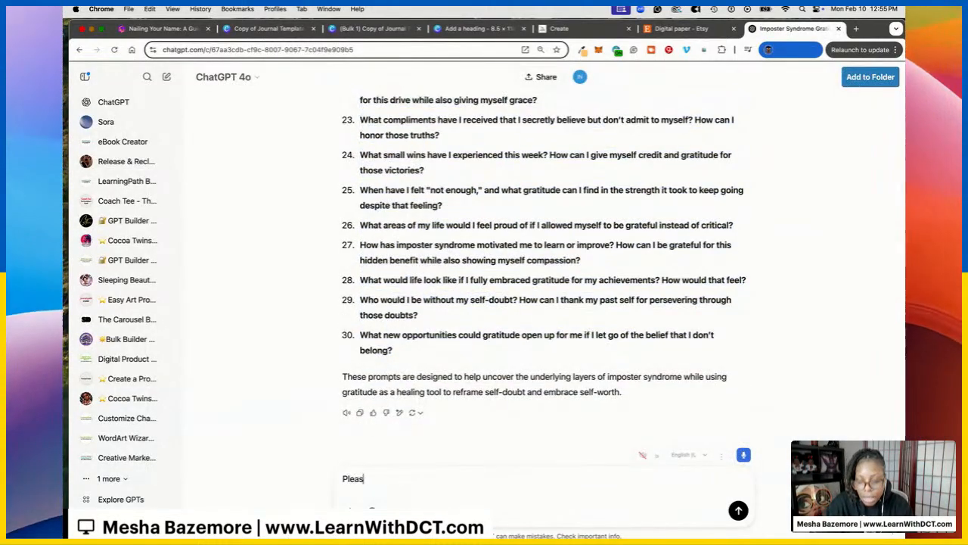
{"action": "type", "text": "Please create an ebook to go with th"}
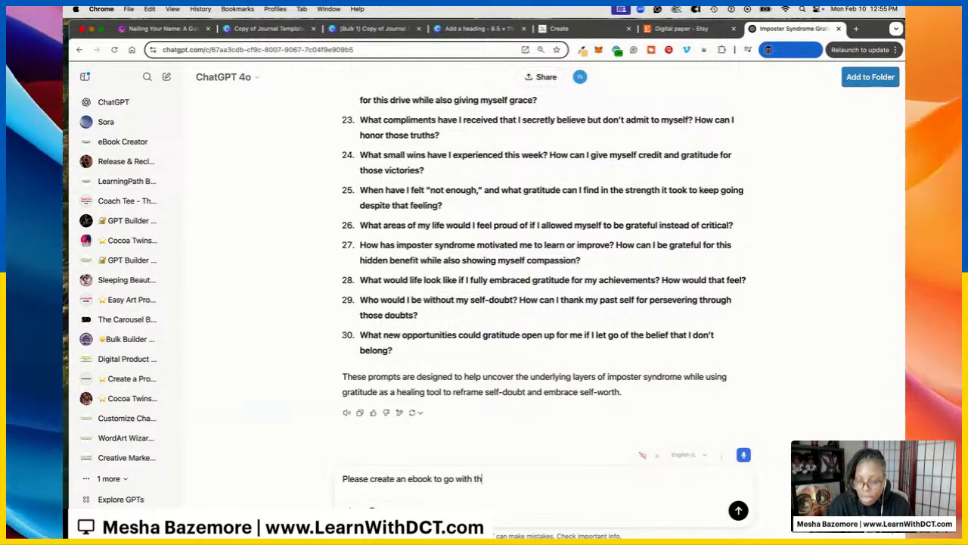
{"action": "type", "text": "e prompts.  "}
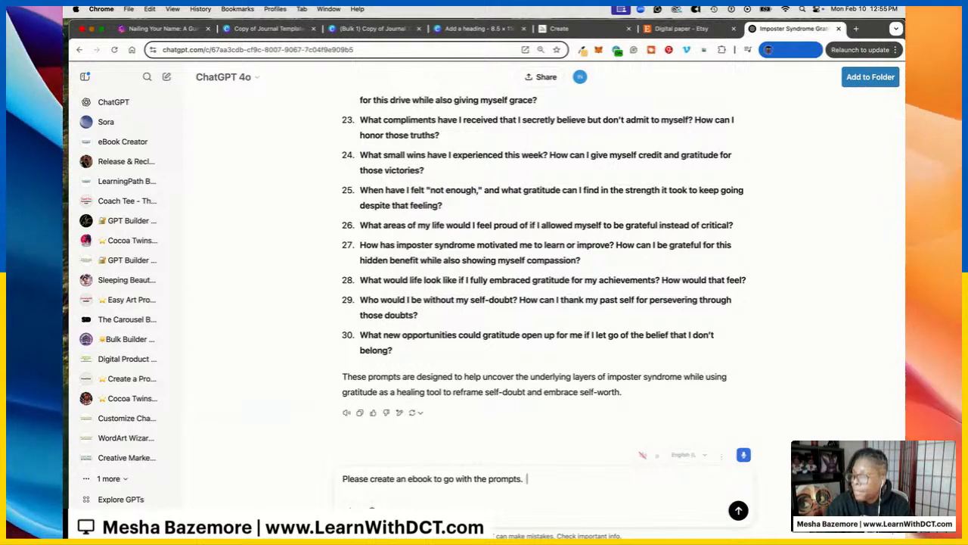
{"action": "type", "text": "please use a markdown"}
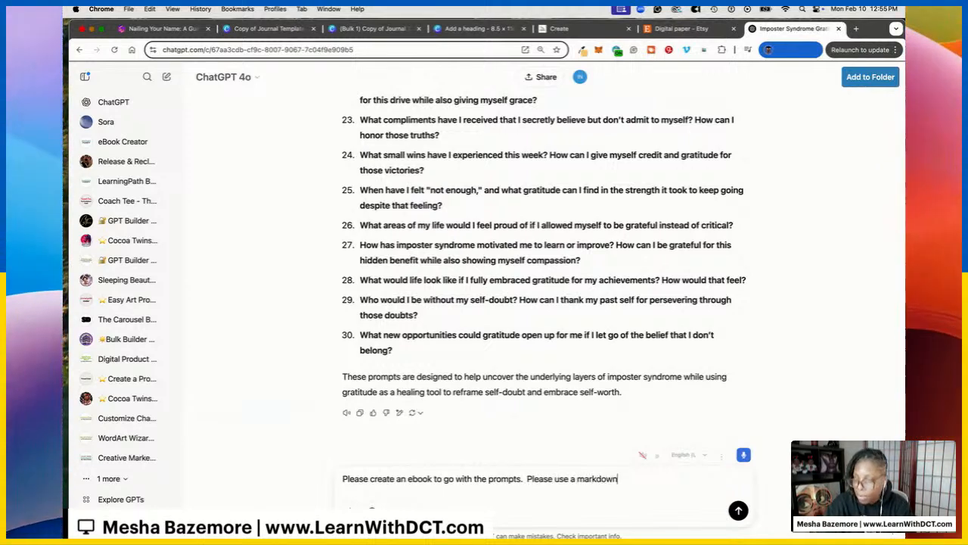
{"action": "type", "text": " format"}
{"action": "key", "text": "Return"}
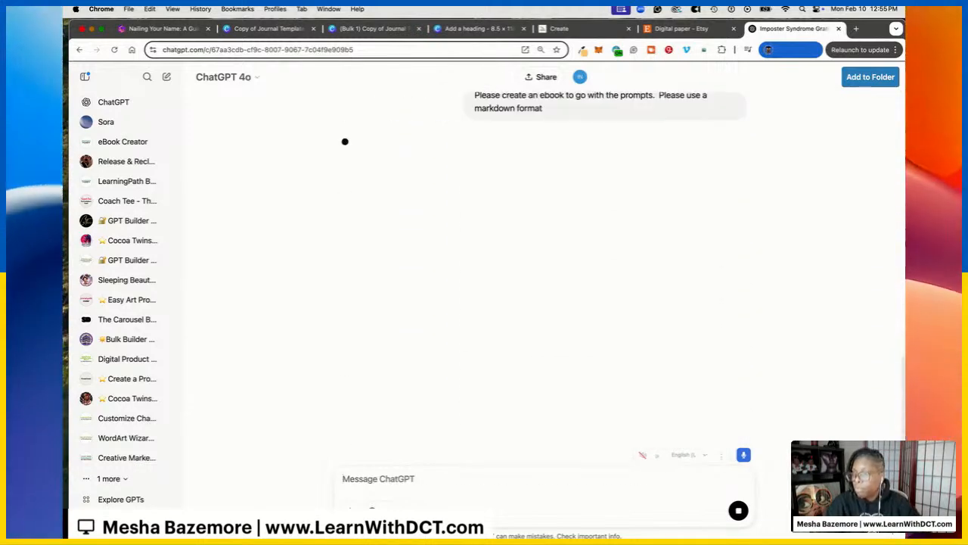
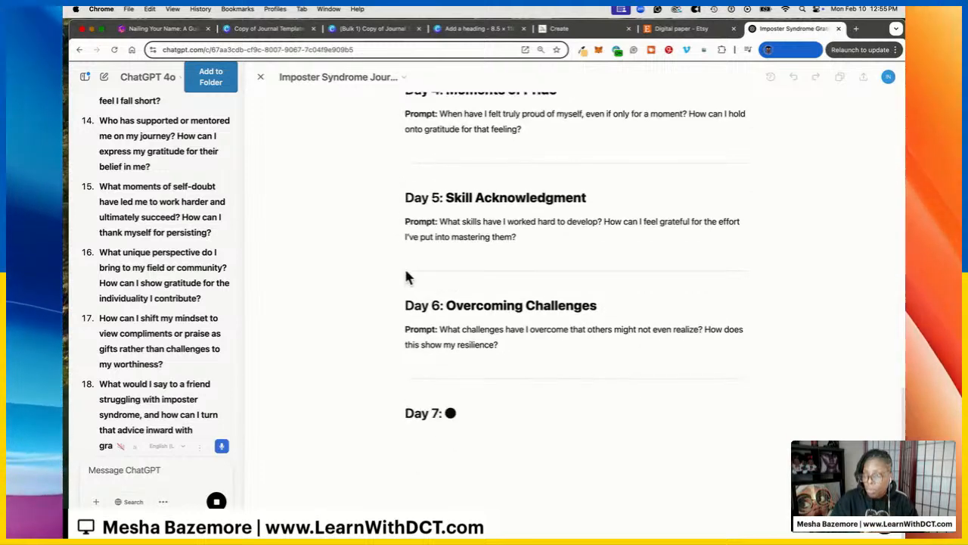
Duplicate the journal page's prompt text box and place the copy just above the prompt line
{"action": "scroll", "coordinate": [406, 277], "scroll_direction": "up", "scroll_amount": 15}
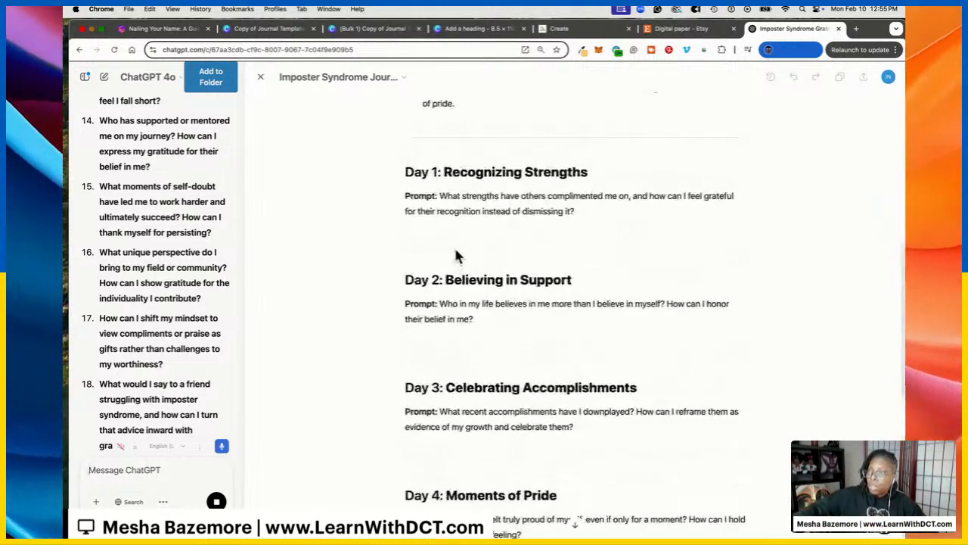
{"action": "scroll", "coordinate": [475, 346], "scroll_direction": "down", "scroll_amount": 5}
{"action": "scroll", "coordinate": [469, 340], "scroll_direction": "down", "scroll_amount": 2}
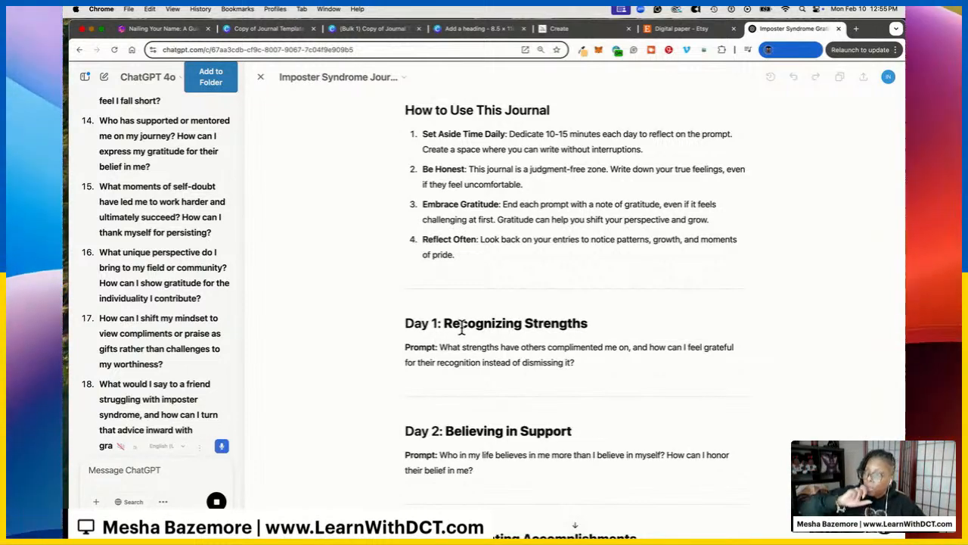
{"action": "scroll", "coordinate": [465, 302], "scroll_direction": "down", "scroll_amount": 12}
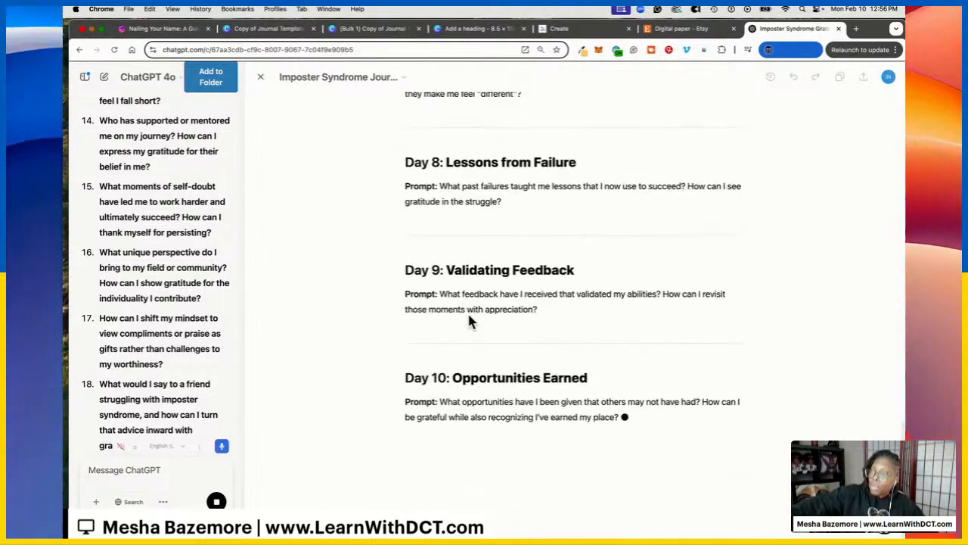
{"action": "scroll", "coordinate": [468, 313], "scroll_direction": "up", "scroll_amount": 10}
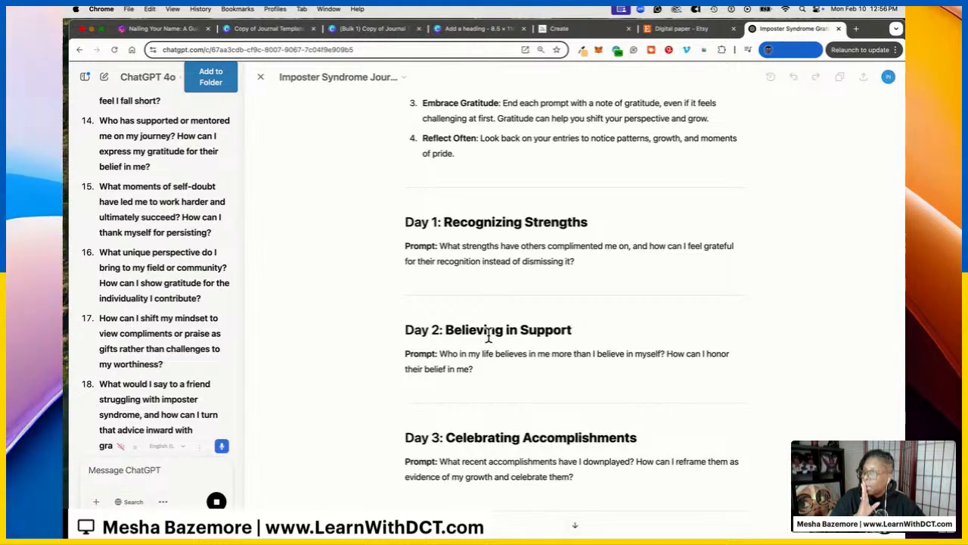
{"action": "left_click", "coordinate": [264, 30]}
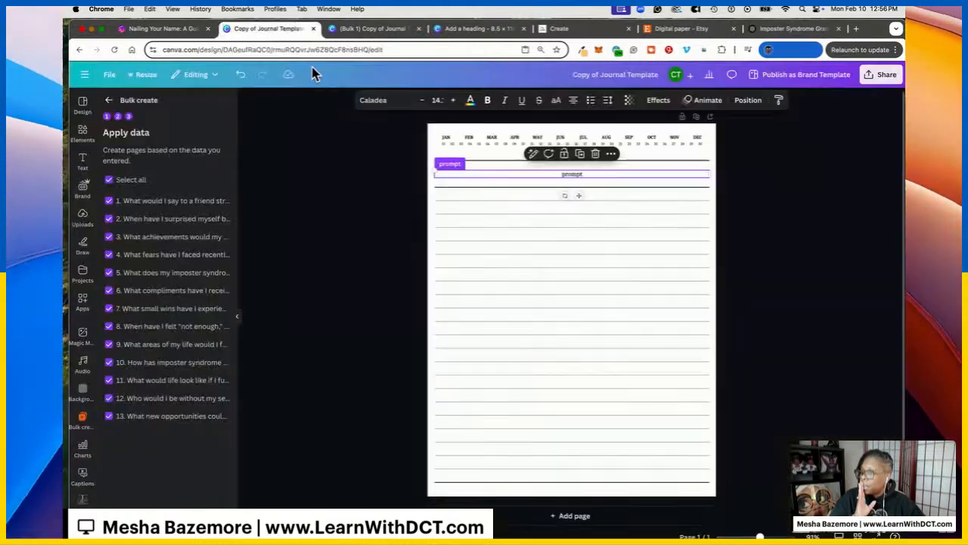
{"action": "left_click", "coordinate": [646, 184]}
{"action": "left_click", "coordinate": [596, 177]}
{"action": "left_click", "coordinate": [587, 156]}
{"action": "mouse_move", "coordinate": [611, 181]}
{"action": "left_mouse_down"}
{"action": "mouse_move", "coordinate": [605, 194]}
{"action": "mouse_move", "coordinate": [607, 167]}
{"action": "left_mouse_up"}
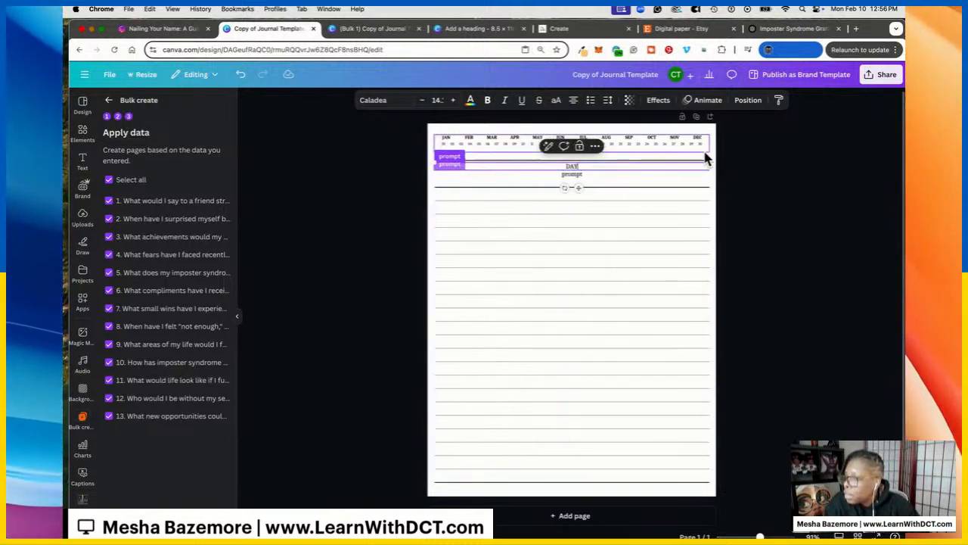
Adjust the copied box's position, then review the 13 bulk pages and the ChatGPT prompts
{"action": "left_click", "coordinate": [748, 100]}
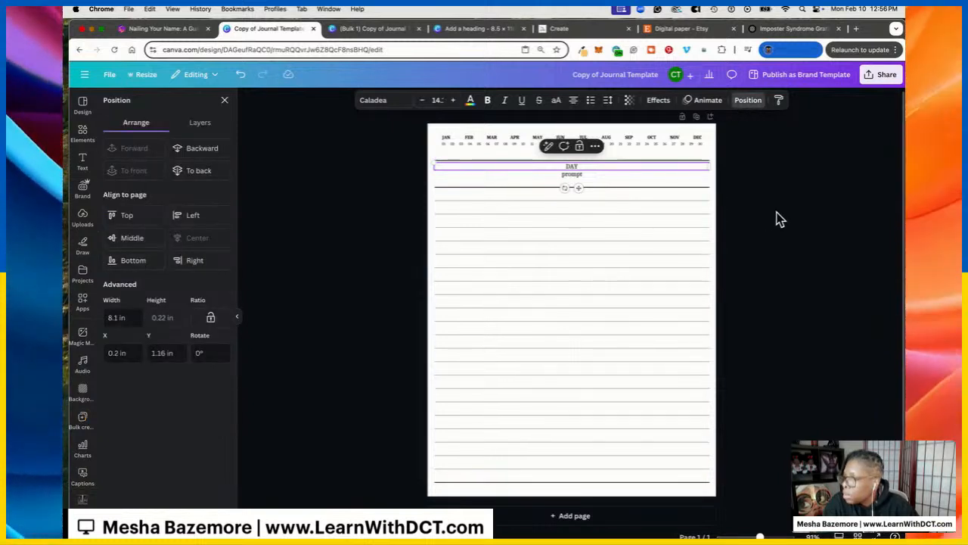
{"action": "left_click", "coordinate": [595, 178]}
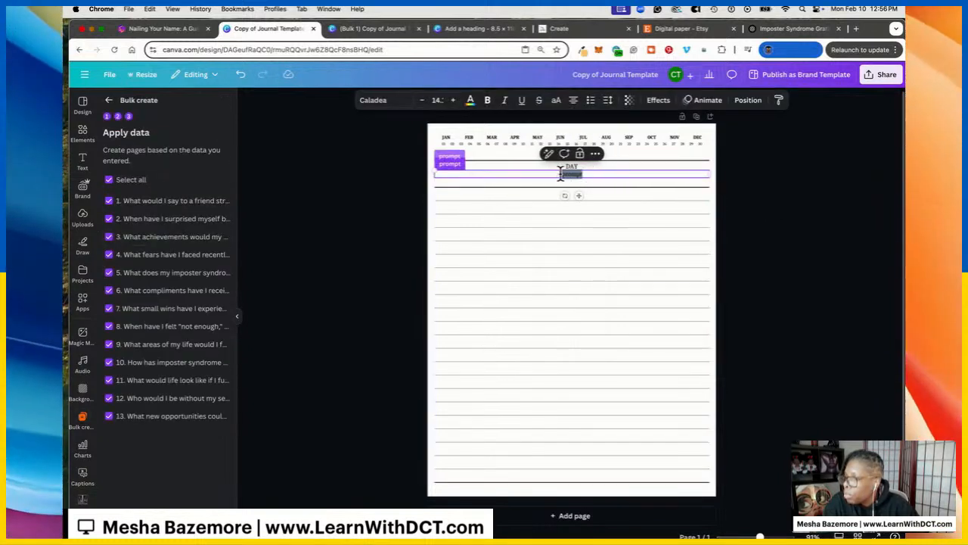
{"action": "left_click", "coordinate": [752, 195]}
{"action": "left_click", "coordinate": [358, 35]}
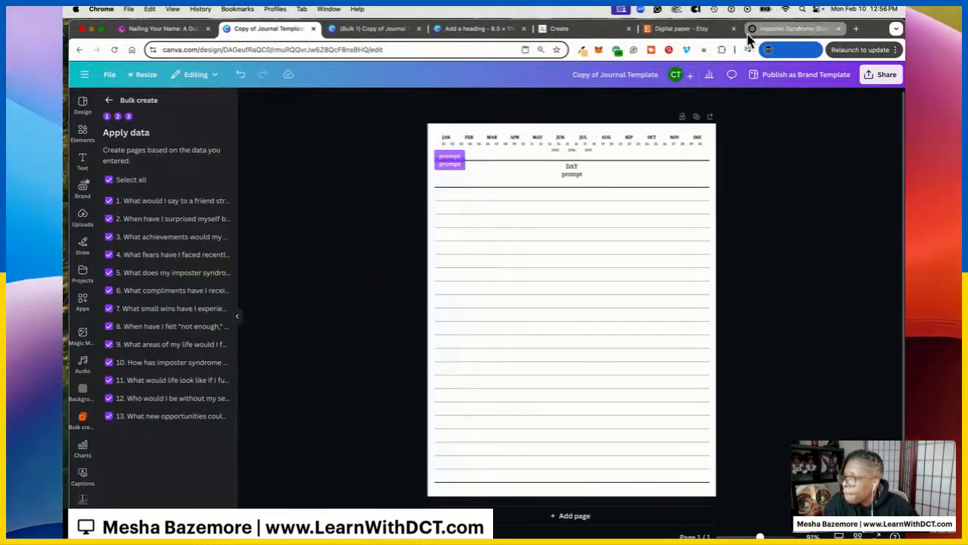
{"action": "left_click", "coordinate": [765, 35]}
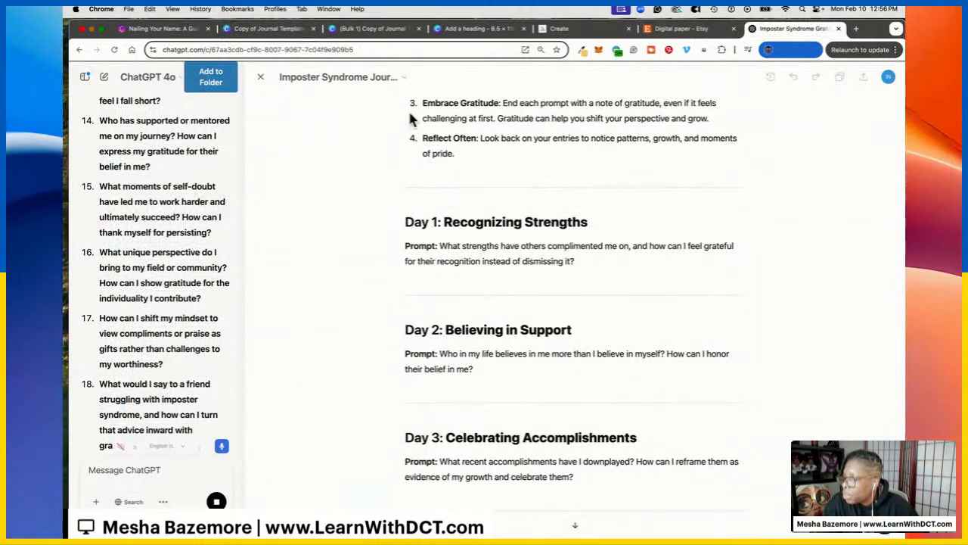
{"action": "left_click", "coordinate": [264, 30]}
Set the DAY heading to font size 16 and check spacing for the heading and prompt text
{"action": "left_click", "coordinate": [576, 173]}
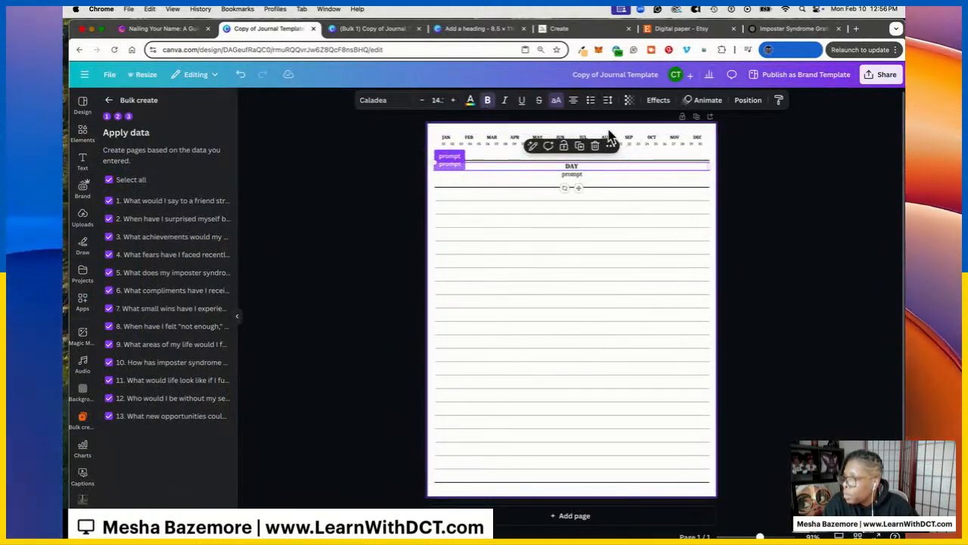
{"action": "left_click", "coordinate": [440, 100]}
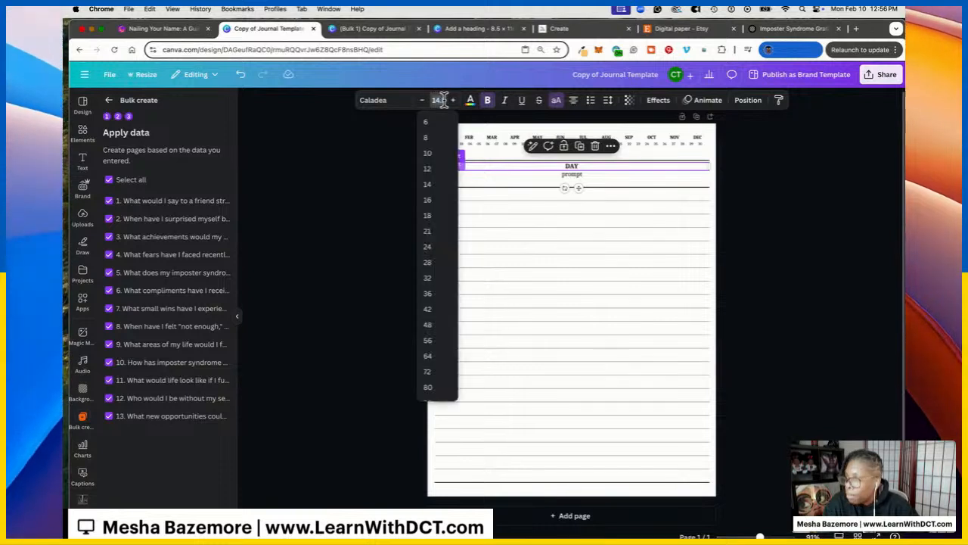
{"action": "left_click", "coordinate": [441, 100]}
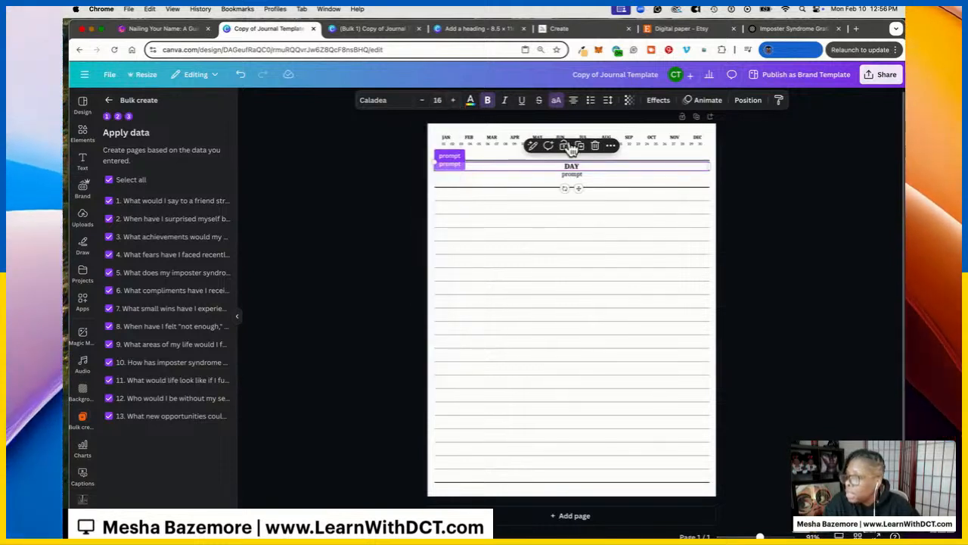
{"action": "left_click", "coordinate": [608, 102]}
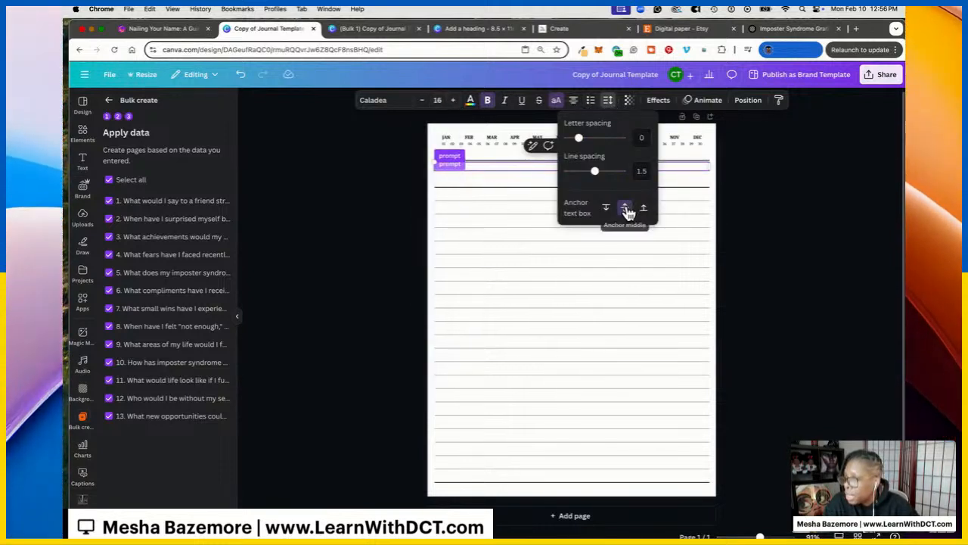
{"action": "left_click", "coordinate": [774, 205]}
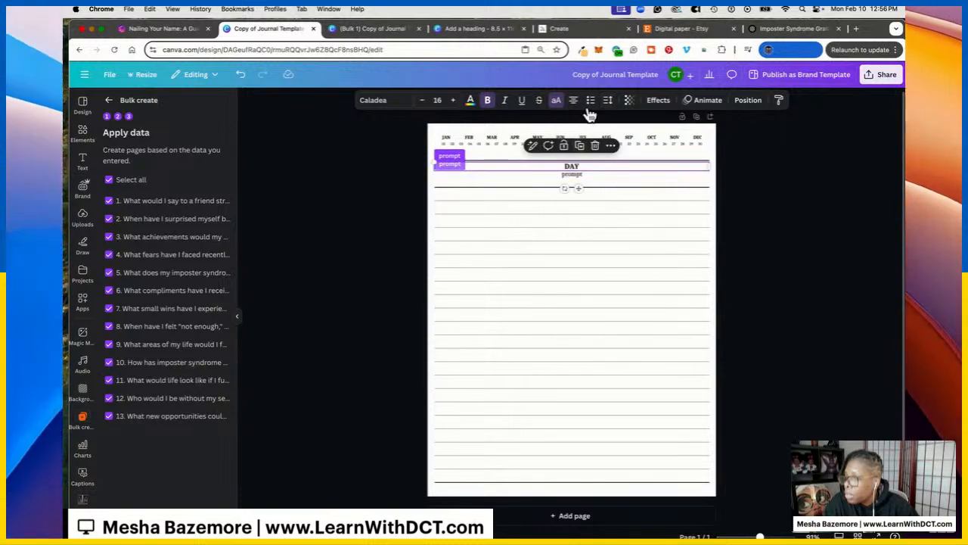
{"action": "left_click", "coordinate": [579, 176]}
{"action": "left_click", "coordinate": [608, 100]}
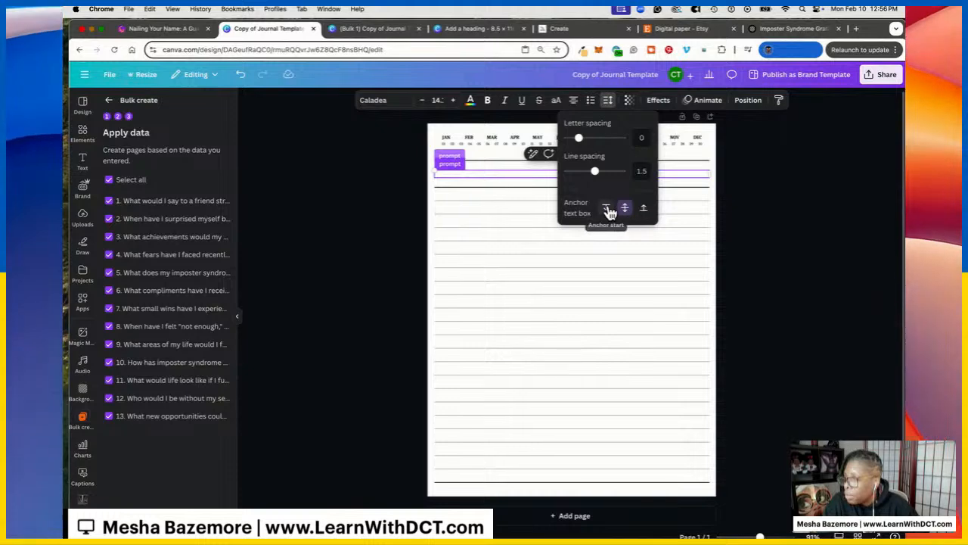
{"action": "left_click", "coordinate": [760, 206]}
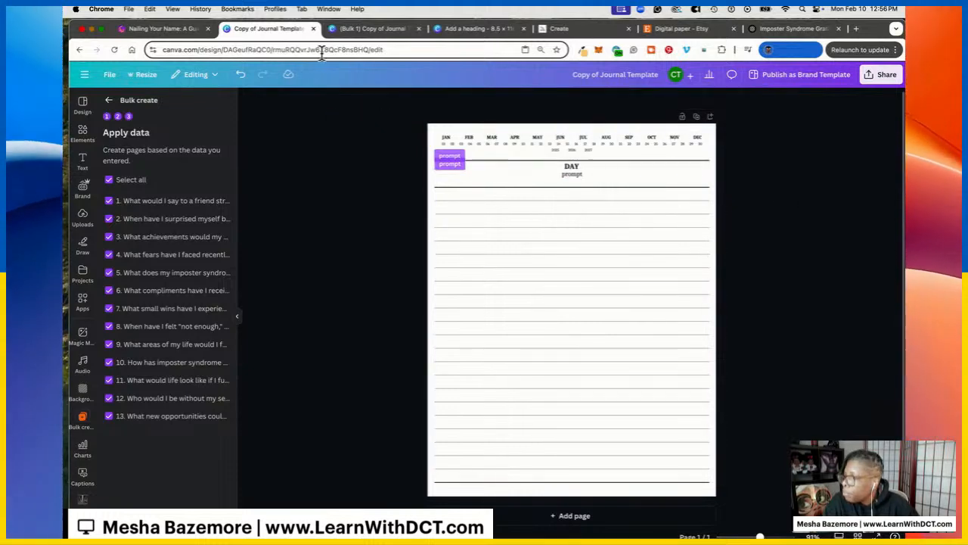
Glance at the ChatGPT prompts, then step Bulk create back to connecting data
{"action": "left_click", "coordinate": [772, 31]}
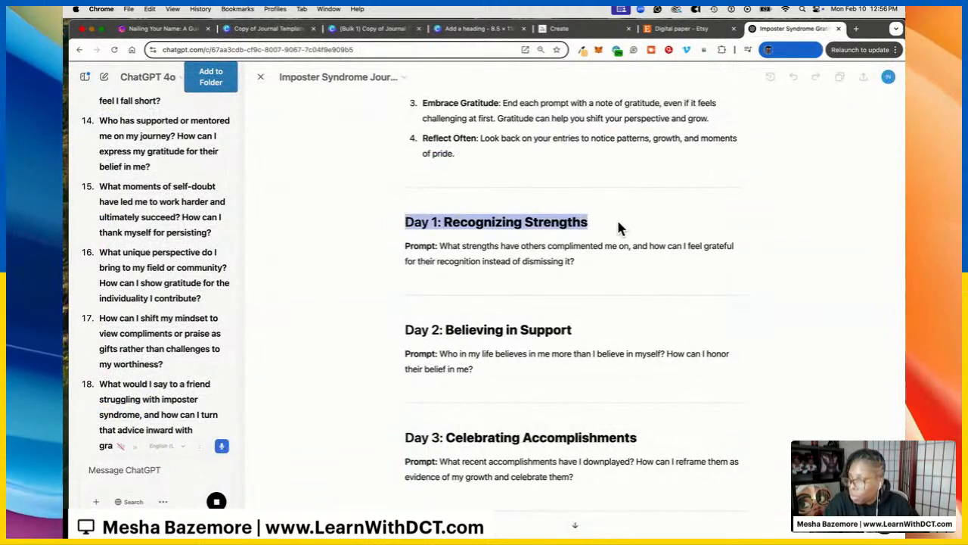
{"action": "left_click", "coordinate": [251, 32]}
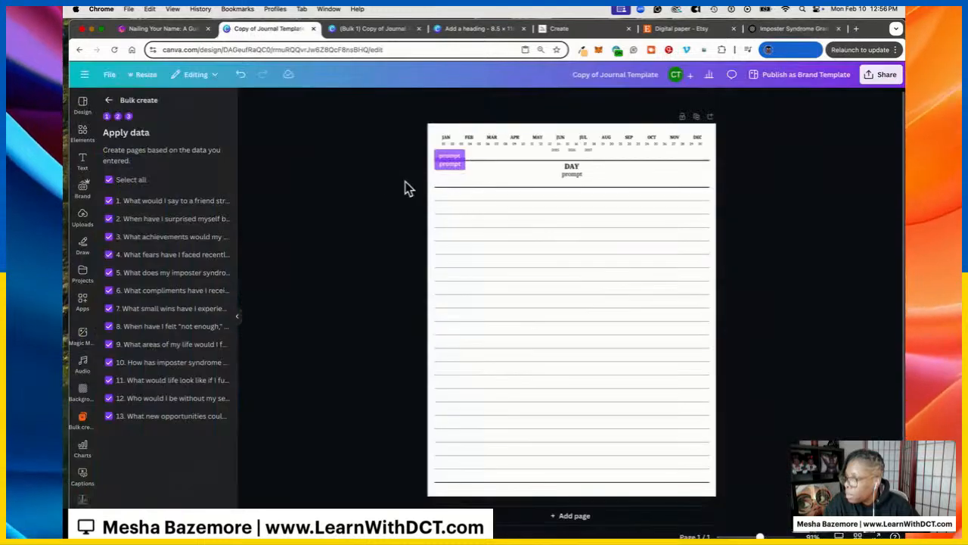
{"action": "left_click", "coordinate": [109, 100]}
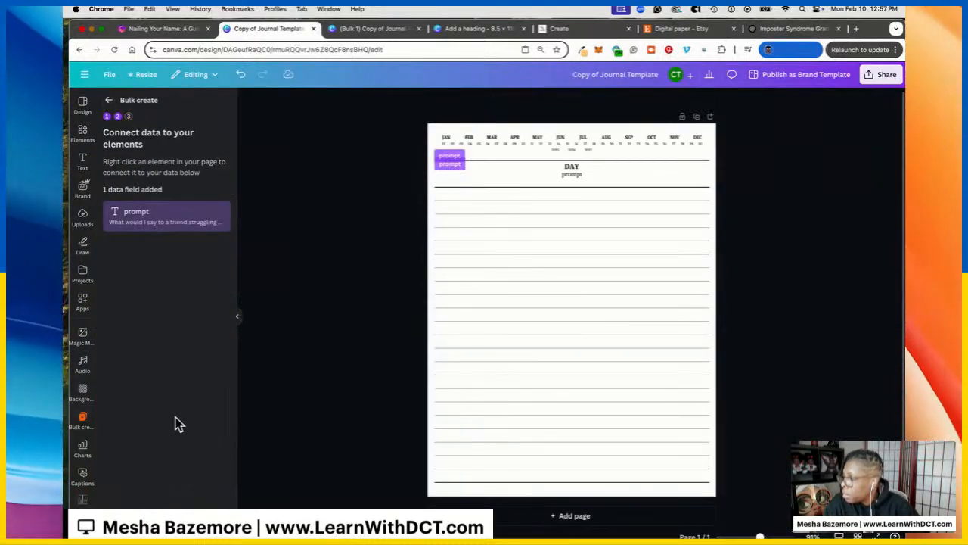
In a manual data table, delete the old prompt column and add a new 'prompt' column beside DAY
{"action": "left_click", "coordinate": [109, 102]}
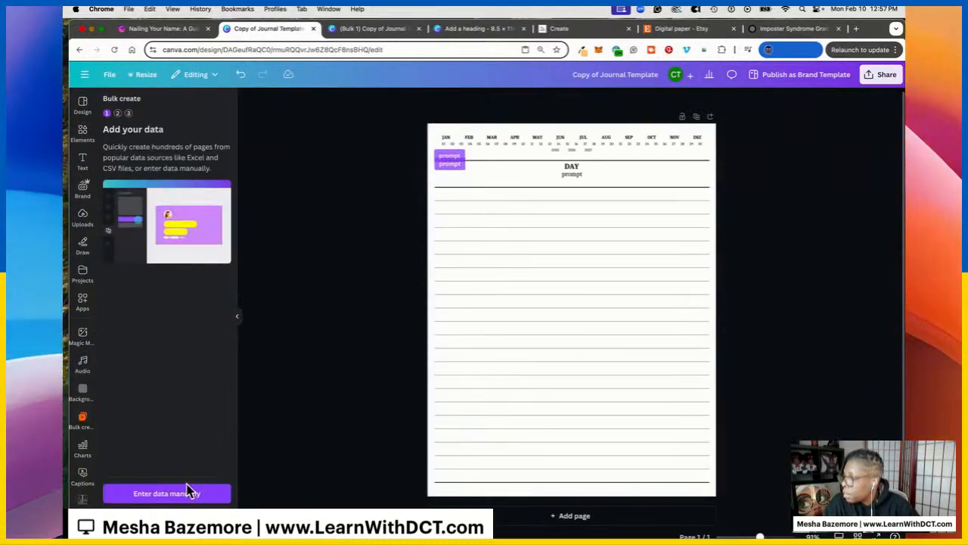
{"action": "left_click", "coordinate": [195, 488]}
{"action": "right_click", "coordinate": [284, 205]}
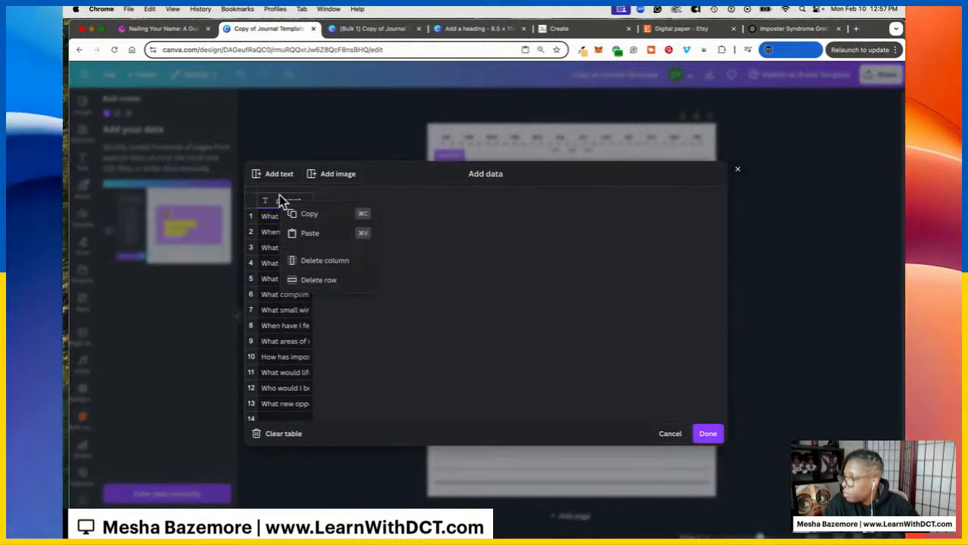
{"action": "left_click", "coordinate": [320, 261]}
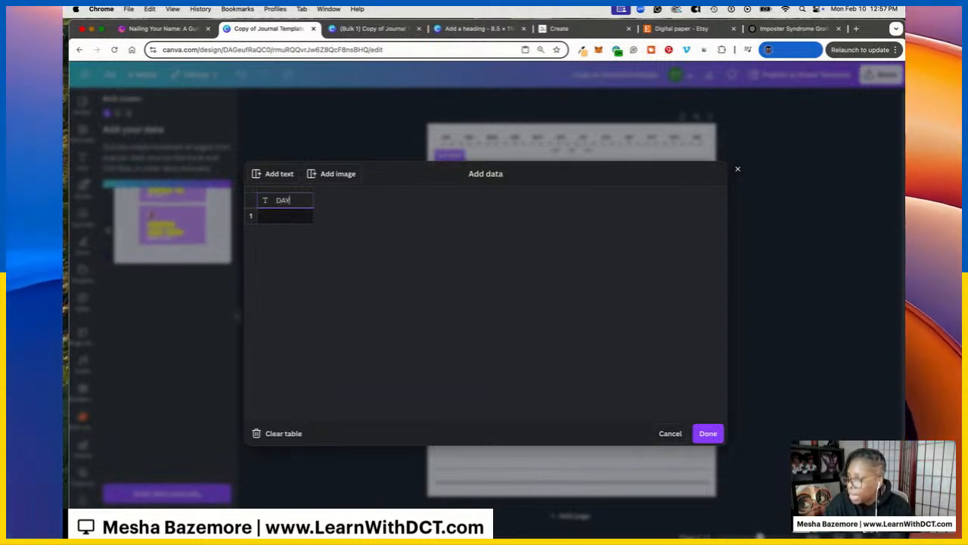
{"action": "right_click", "coordinate": [305, 201]}
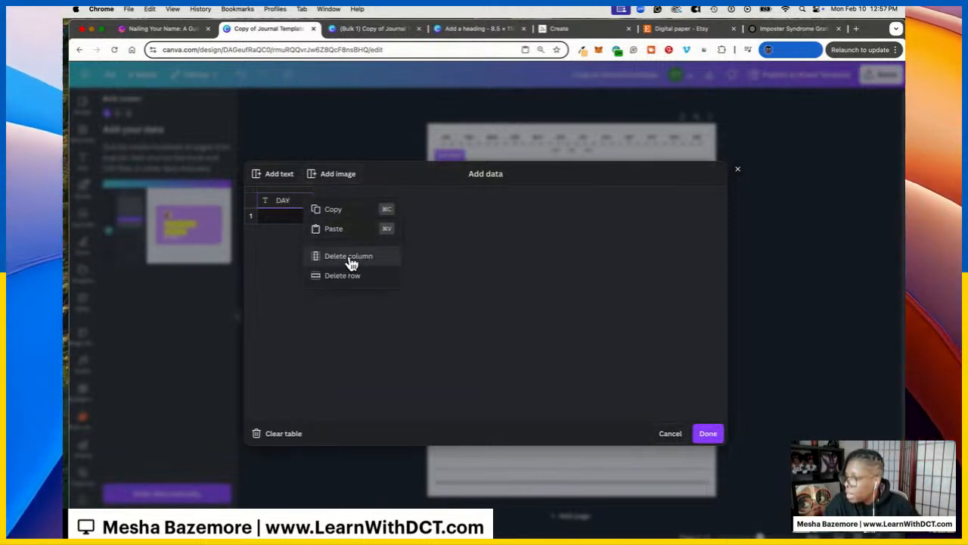
{"action": "left_click", "coordinate": [301, 218]}
{"action": "left_click", "coordinate": [299, 207]}
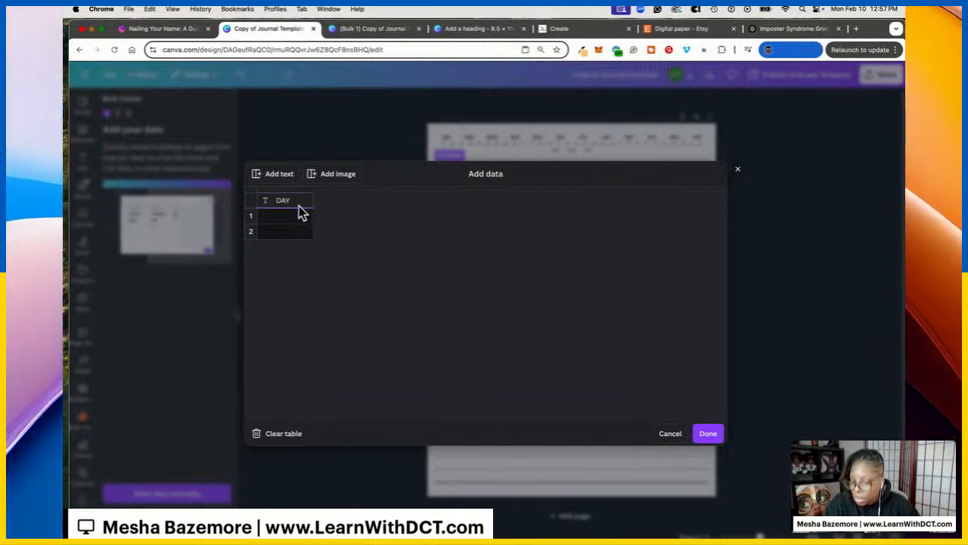
{"action": "left_click", "coordinate": [296, 218]}
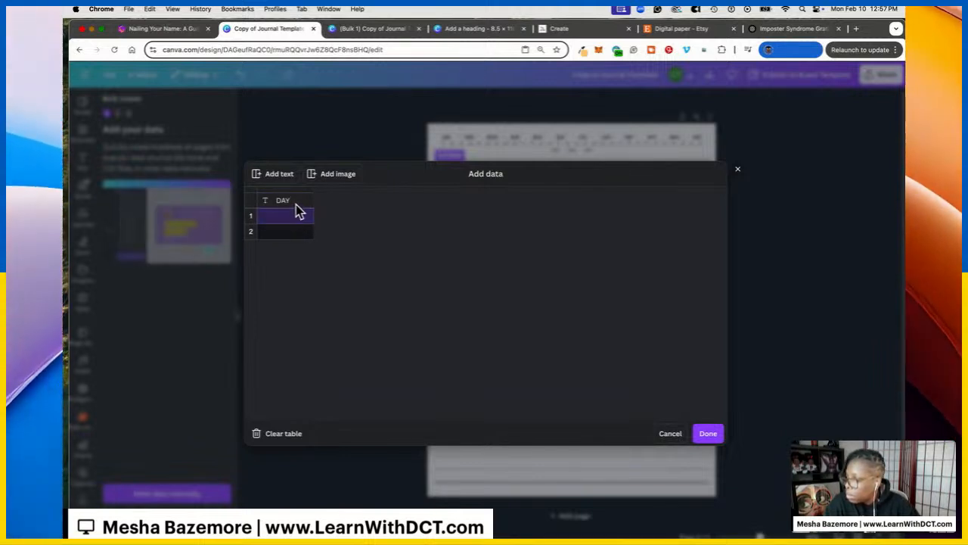
{"action": "left_click", "coordinate": [278, 175]}
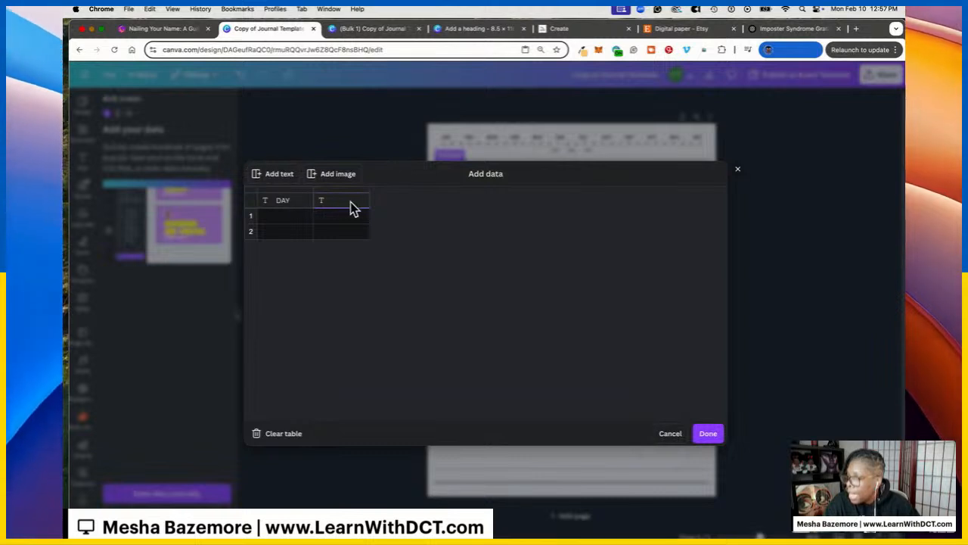
{"action": "type", "text": "prompt"}
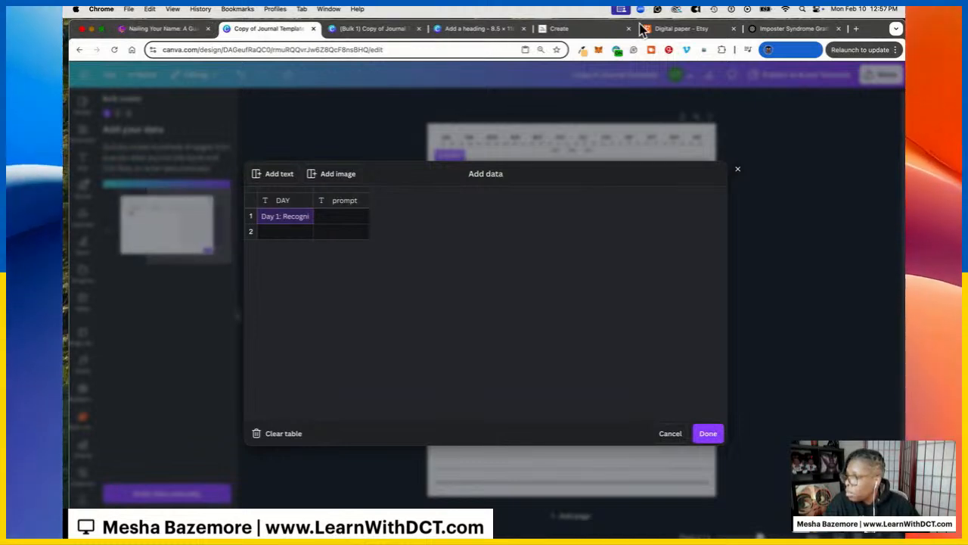
Paste the Day 1 prompt from ChatGPT into row 1's prompt cell
{"action": "left_click_drag", "start_coordinate": [768, 29], "coordinate": [373, 38]}
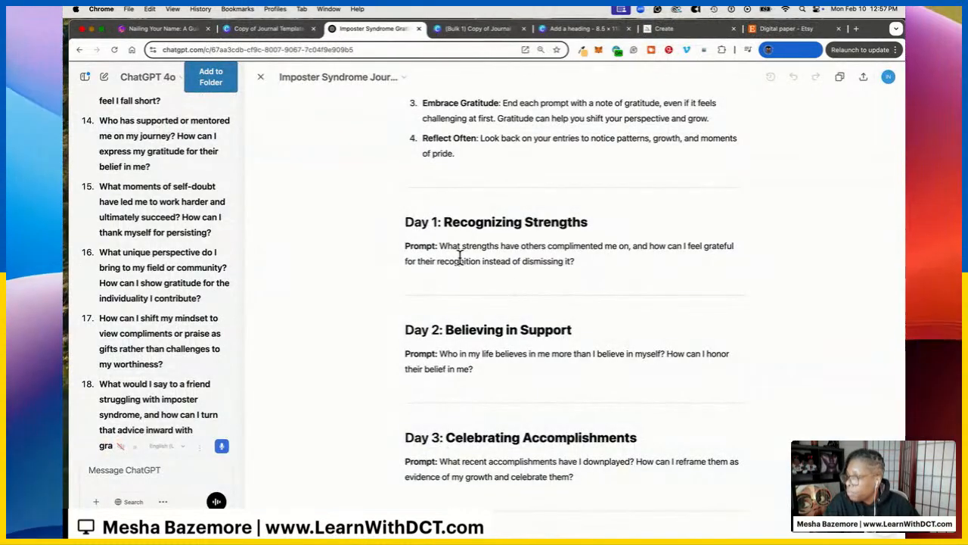
{"action": "left_click_drag", "start_coordinate": [527, 261], "coordinate": [439, 245]}
{"action": "key", "text": "ctrl+c"}
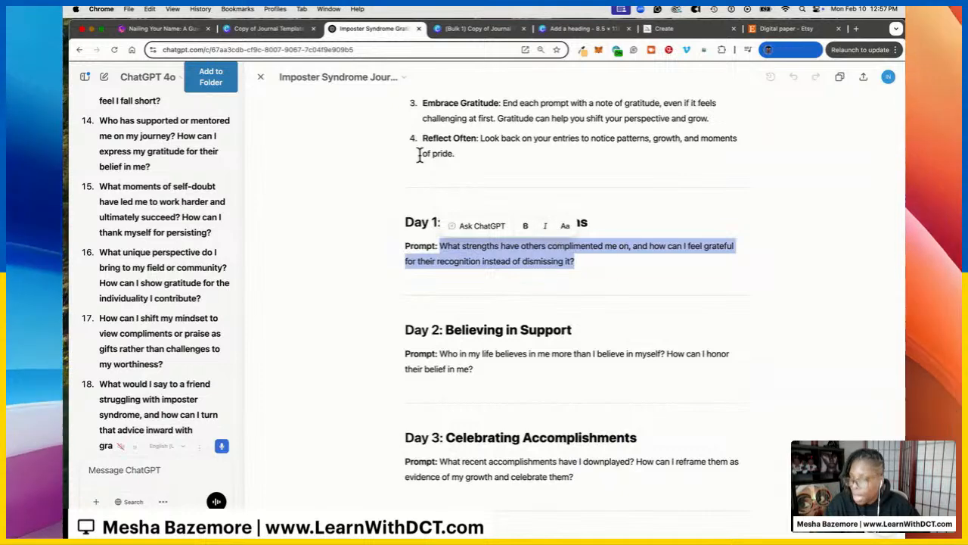
{"action": "left_click", "coordinate": [265, 28]}
{"action": "left_click", "coordinate": [356, 219]}
{"action": "key", "text": "ctrl+v"}
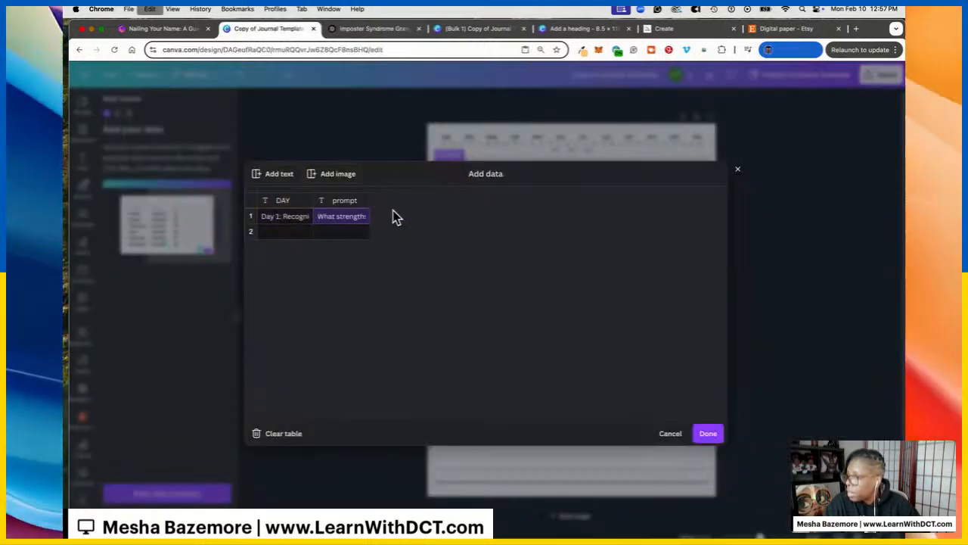
Copy the Day 2 heading and prompt from ChatGPT into row 2
{"action": "left_click", "coordinate": [356, 31]}
{"action": "left_click_drag", "start_coordinate": [406, 330], "coordinate": [588, 329]}
{"action": "key", "text": "super+c"}
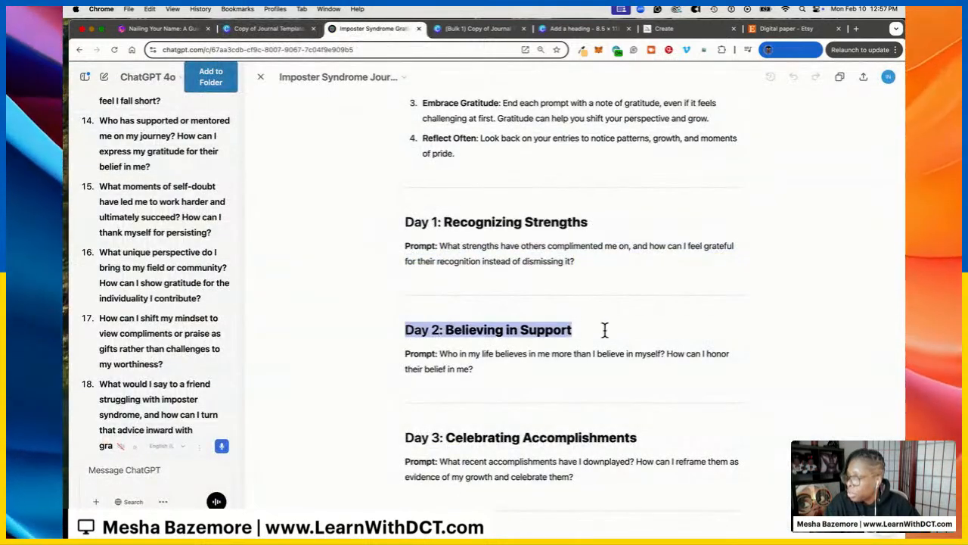
{"action": "left_click", "coordinate": [270, 30]}
{"action": "left_click", "coordinate": [291, 233]}
{"action": "key", "text": "super+v"}
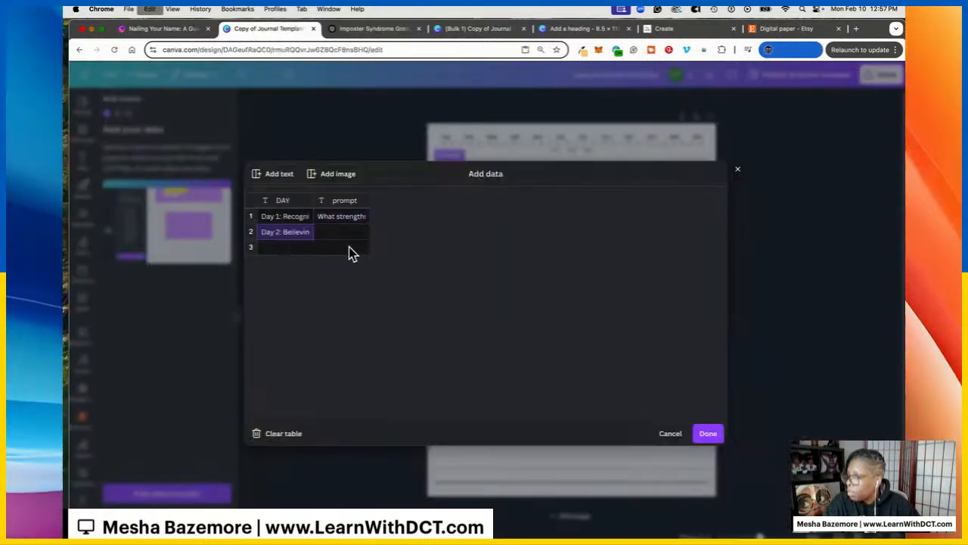
{"action": "left_click", "coordinate": [370, 29]}
{"action": "left_click", "coordinate": [406, 366]}
{"action": "left_click_drag", "start_coordinate": [473, 369], "coordinate": [440, 354]}
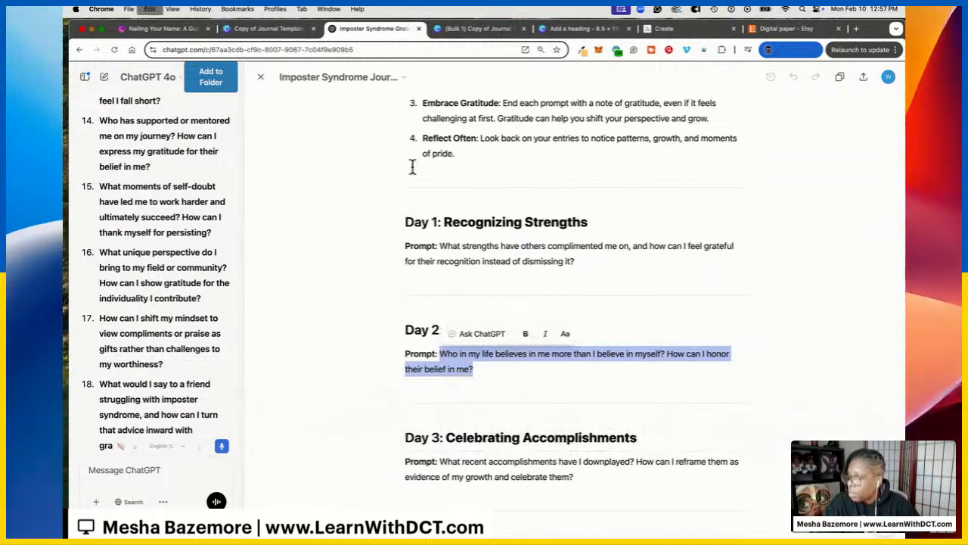
{"action": "left_click", "coordinate": [268, 30]}
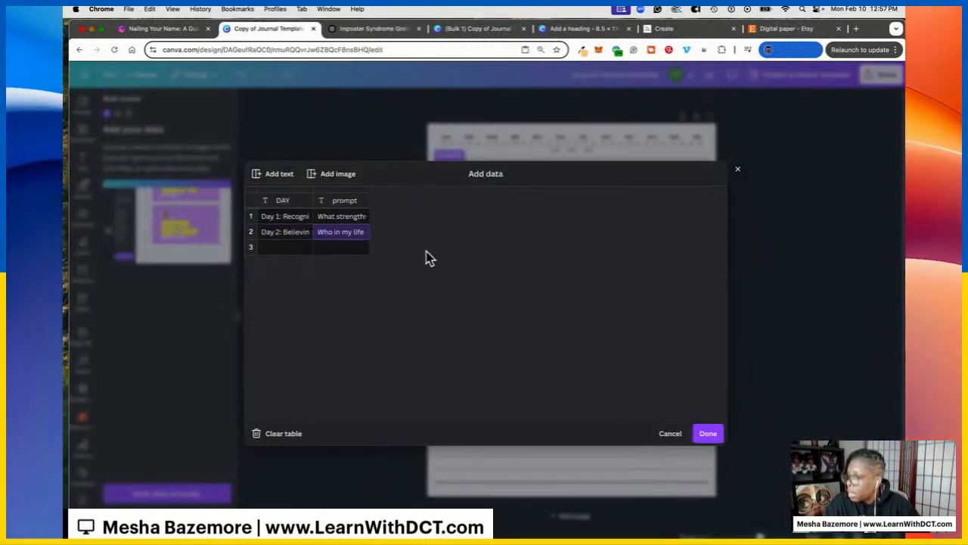
Paste the Day 3 heading and Day 3 prompt from ChatGPT into row 3
{"action": "left_click", "coordinate": [342, 29]}
{"action": "scroll", "coordinate": [408, 313], "scroll_direction": "down", "scroll_amount": 4}
{"action": "left_click", "coordinate": [405, 342]}
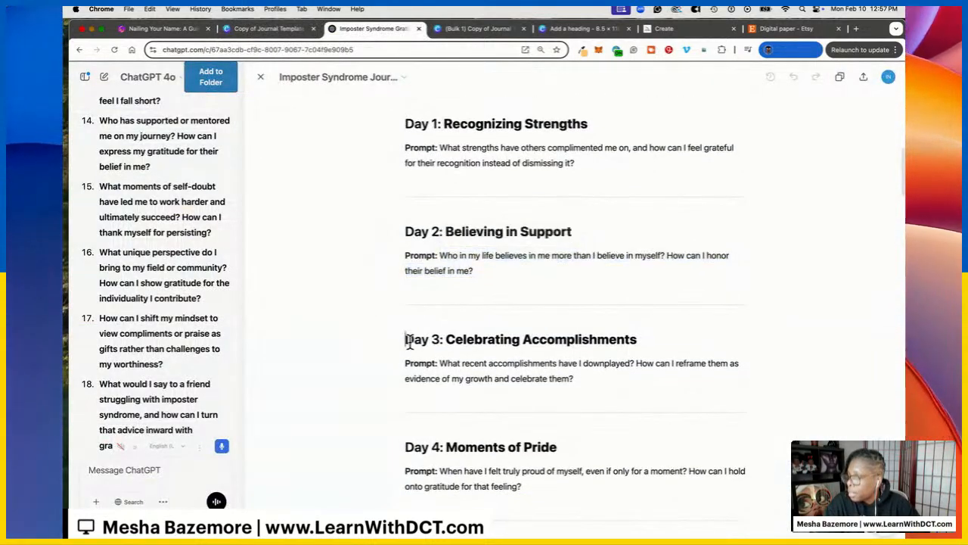
{"action": "left_click_drag", "start_coordinate": [404, 342], "coordinate": [647, 319]}
{"action": "key", "text": "super+c"}
{"action": "left_click", "coordinate": [254, 30]}
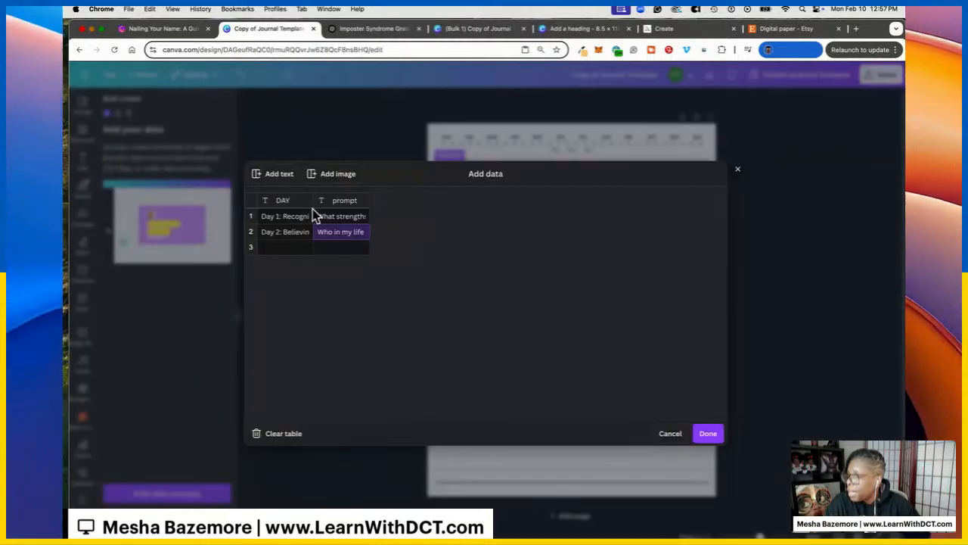
{"action": "left_click", "coordinate": [277, 255]}
{"action": "key", "text": "super+v"}
{"action": "left_click", "coordinate": [371, 29]}
{"action": "left_click", "coordinate": [412, 371]}
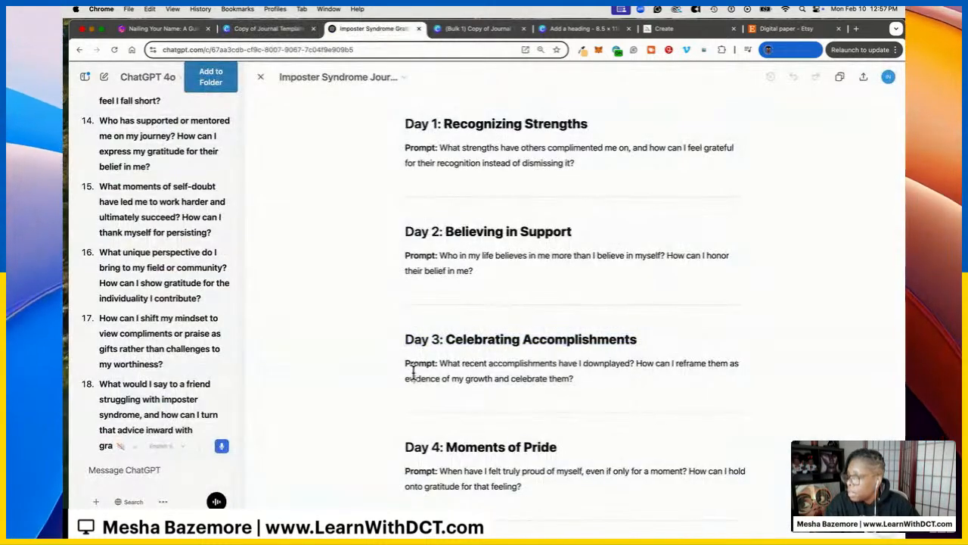
{"action": "left_click_drag", "start_coordinate": [441, 366], "coordinate": [609, 389]}
{"action": "left_click", "coordinate": [254, 30]}
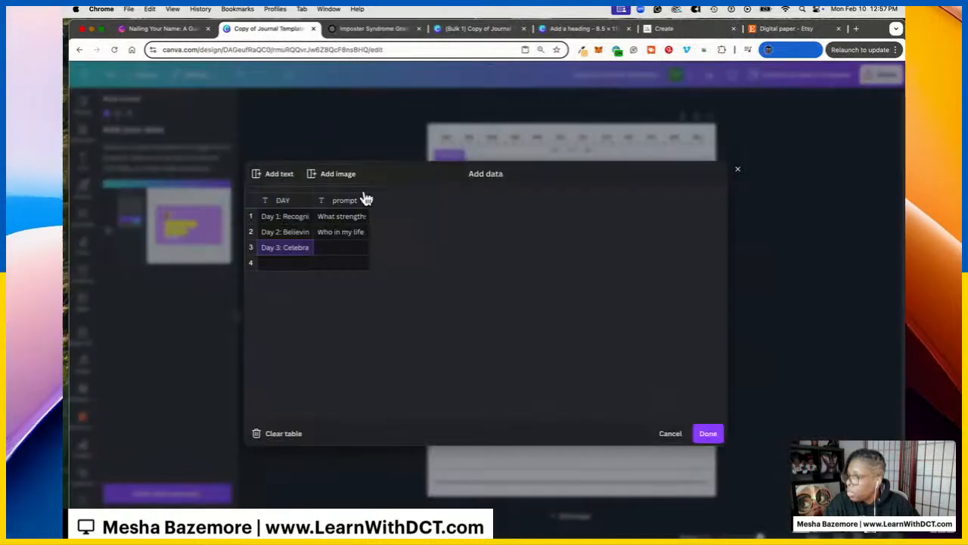
{"action": "left_click", "coordinate": [341, 247]}
{"action": "key", "text": "super+v"}
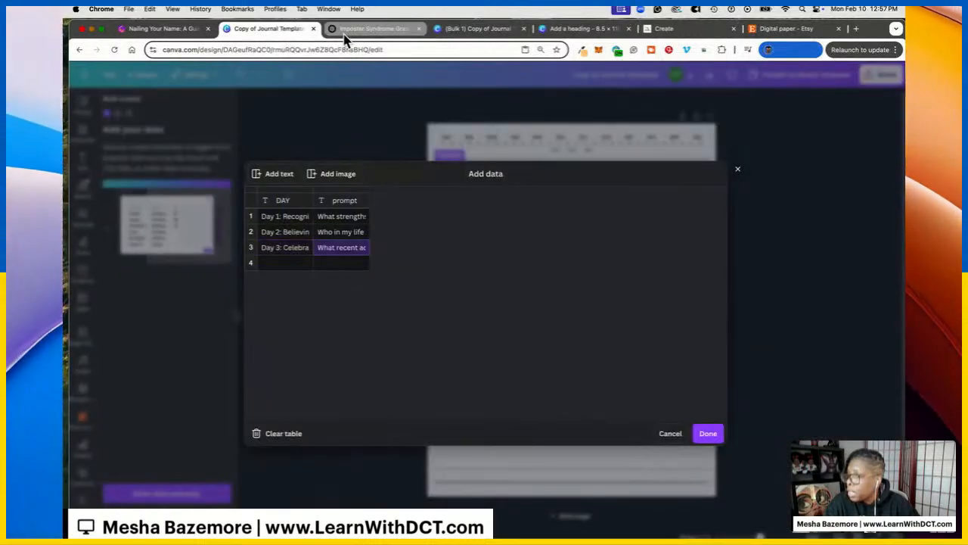
Copy the Day 4 heading and prompt from ChatGPT for row 4
{"action": "left_click", "coordinate": [349, 29]}
{"action": "scroll", "coordinate": [480, 275], "scroll_direction": "down", "scroll_amount": 5}
{"action": "left_click", "coordinate": [405, 258]}
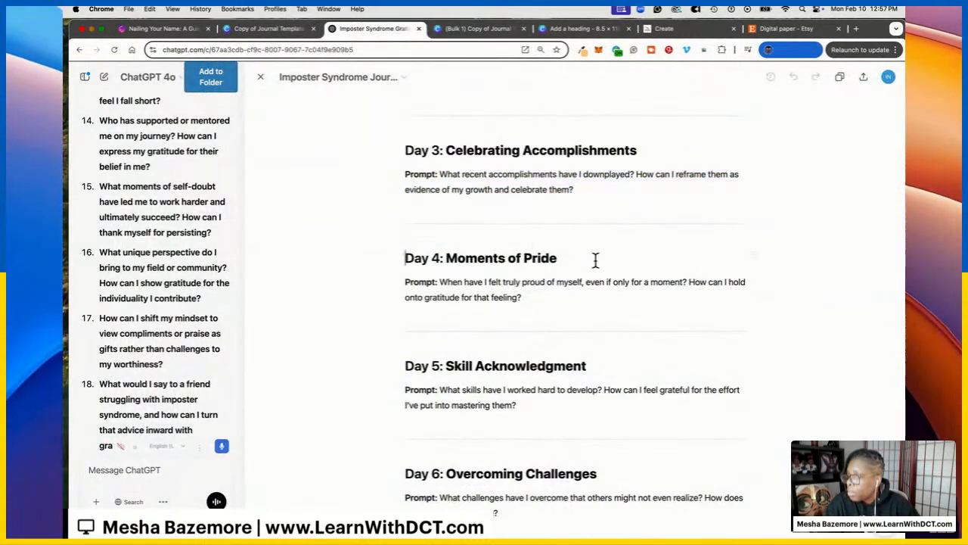
{"action": "left_click", "coordinate": [272, 29]}
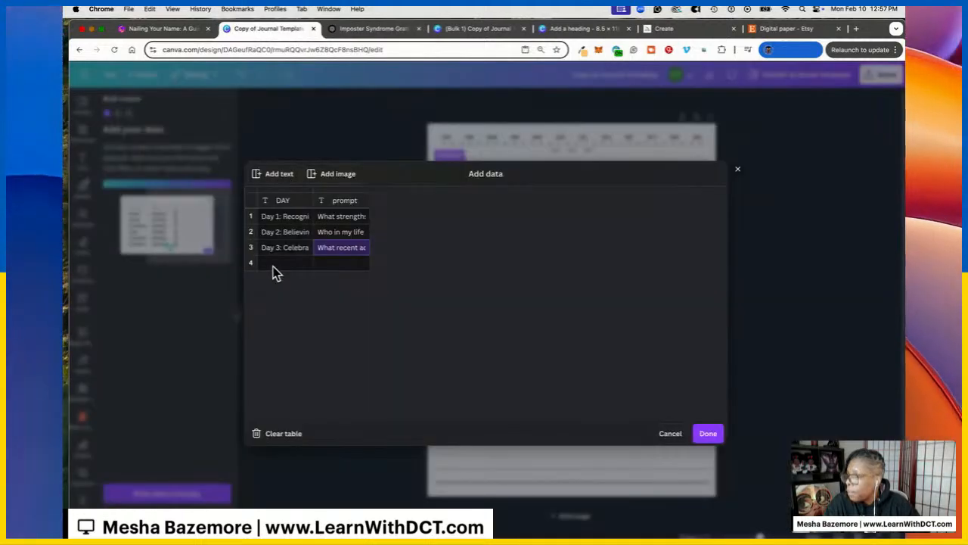
{"action": "left_click", "coordinate": [363, 29]}
{"action": "left_click", "coordinate": [479, 271]}
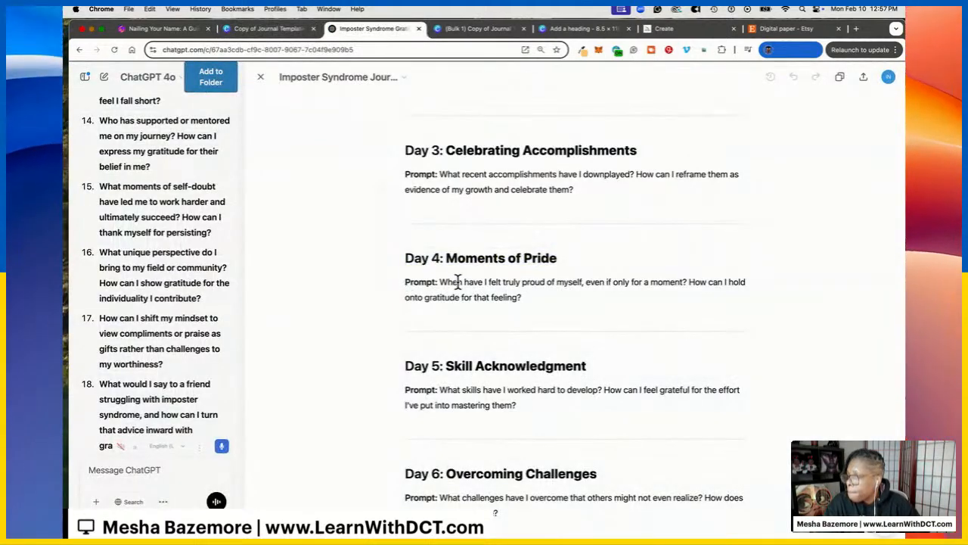
{"action": "left_click_drag", "start_coordinate": [441, 281], "coordinate": [534, 318]}
{"action": "left_click", "coordinate": [271, 29]}
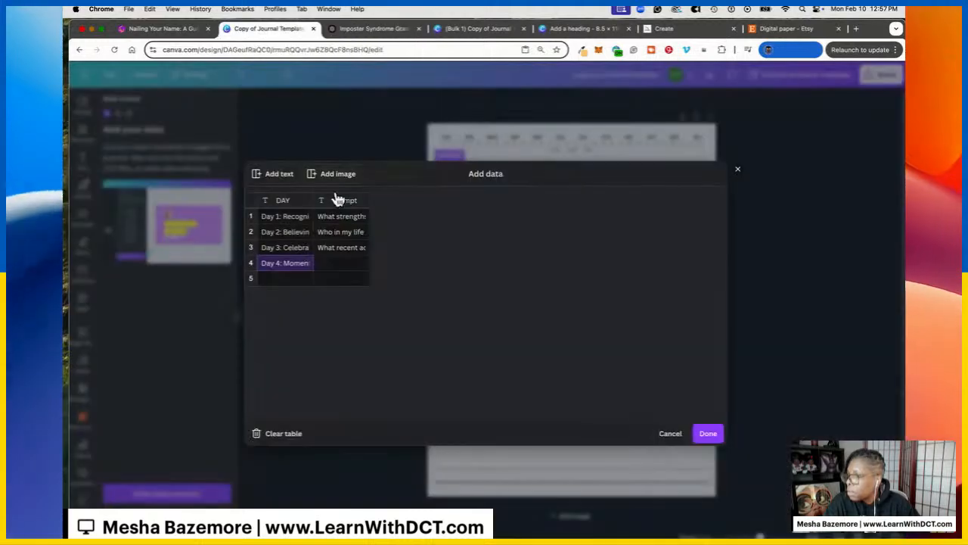
Paste the Day 5 heading into row 5's DAY cell
{"action": "left_click", "coordinate": [367, 28]}
{"action": "scroll", "coordinate": [404, 178], "scroll_direction": "down", "scroll_amount": 3}
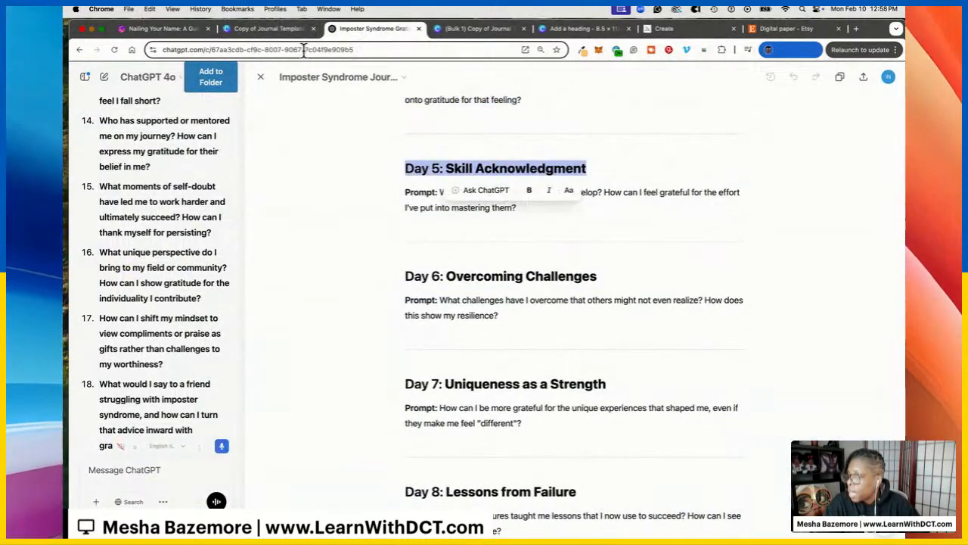
{"action": "key", "text": "super+c"}
{"action": "left_click", "coordinate": [268, 29]}
{"action": "left_click", "coordinate": [282, 278]}
{"action": "key", "text": "super+v"}
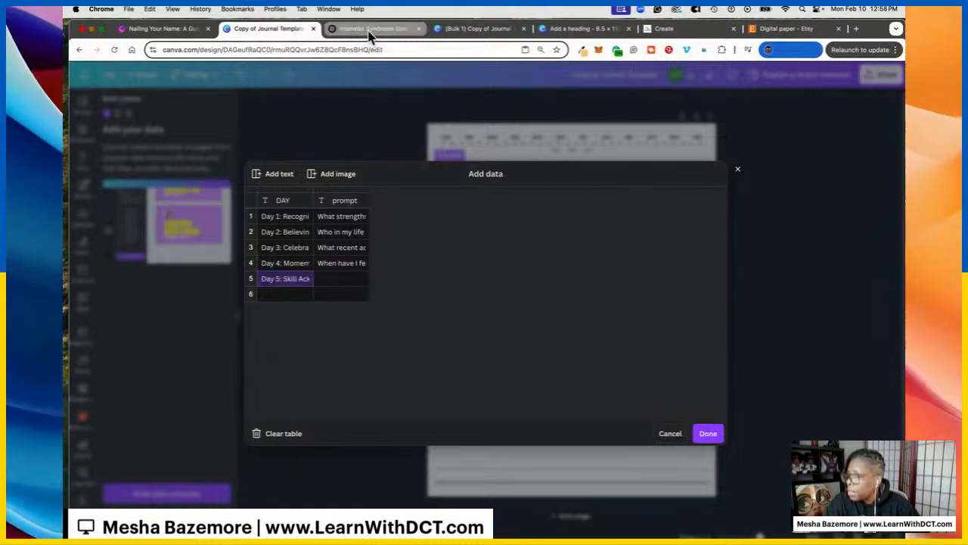
Paste the Day 5 prompt into row 5's prompt cell and finish the data entry
{"action": "left_click", "coordinate": [369, 34]}
{"action": "left_click", "coordinate": [438, 191]}
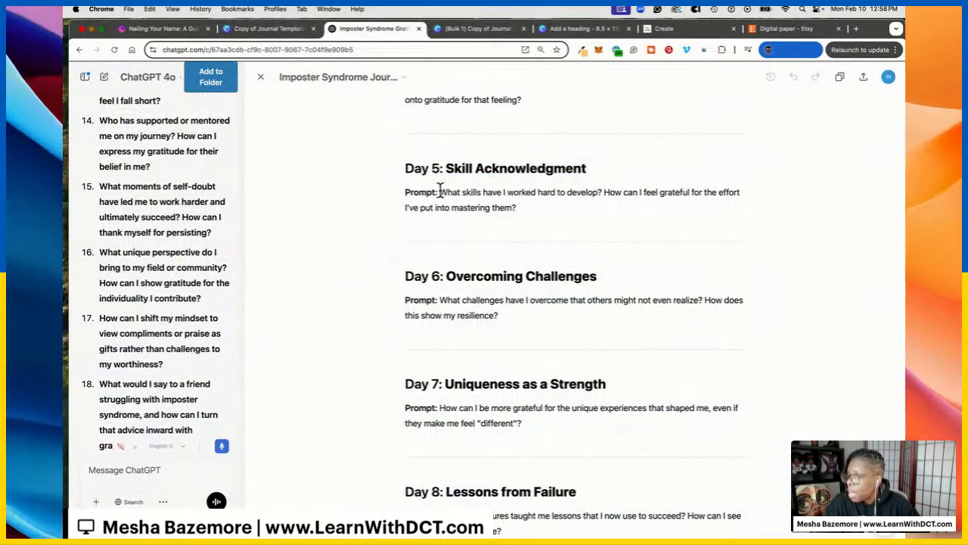
{"action": "left_click_drag", "start_coordinate": [439, 191], "coordinate": [516, 208]}
{"action": "key", "text": "super+c"}
{"action": "left_click", "coordinate": [268, 29]}
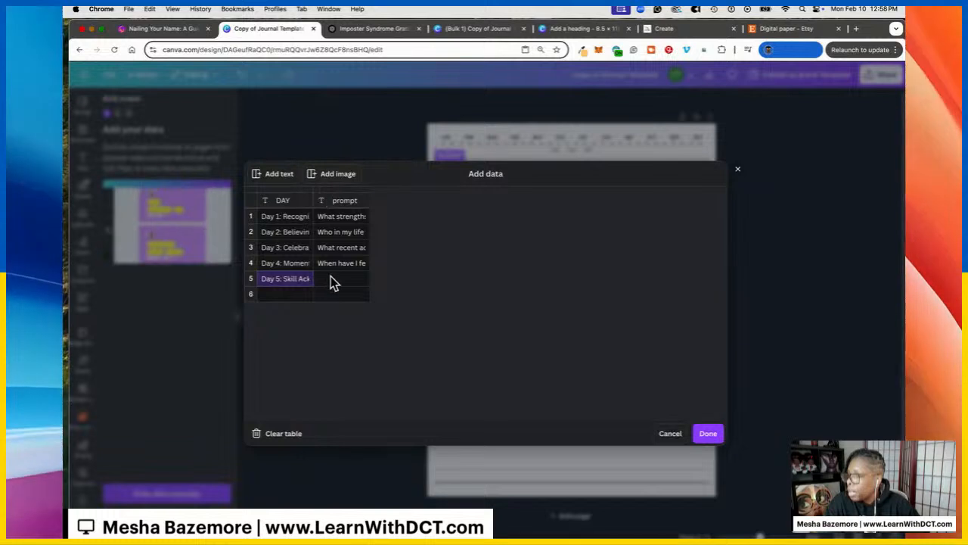
{"action": "left_click", "coordinate": [341, 278]}
{"action": "key", "text": "super+v"}
{"action": "left_click", "coordinate": [712, 434]}
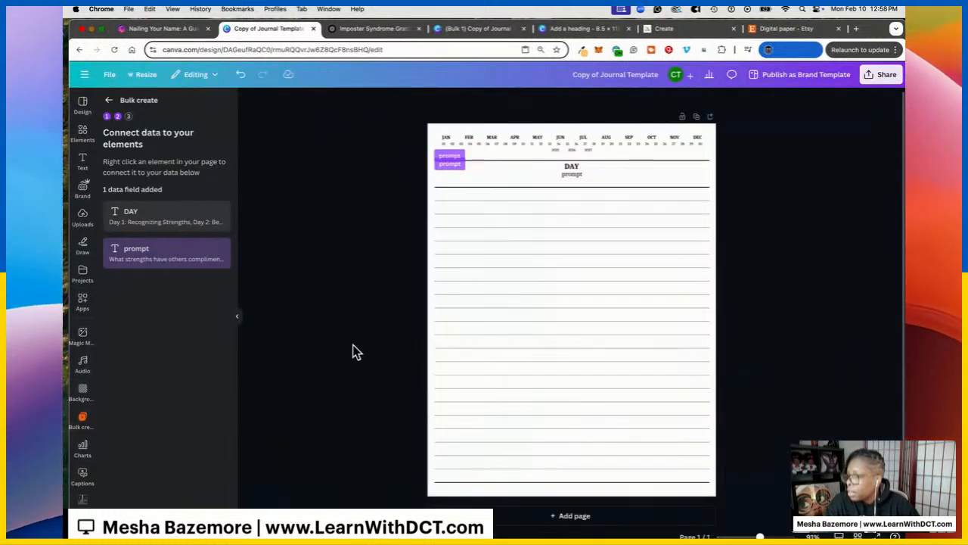
Connect the page's DAY heading to the DAY data field
{"action": "left_click", "coordinate": [568, 169]}
{"action": "left_click", "coordinate": [611, 146]}
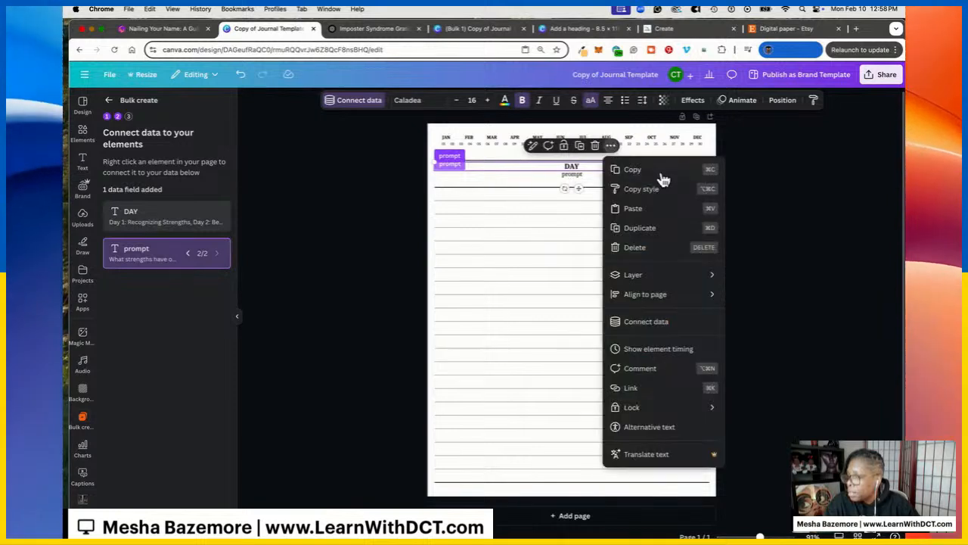
{"action": "left_click", "coordinate": [669, 324]}
{"action": "left_click", "coordinate": [631, 218]}
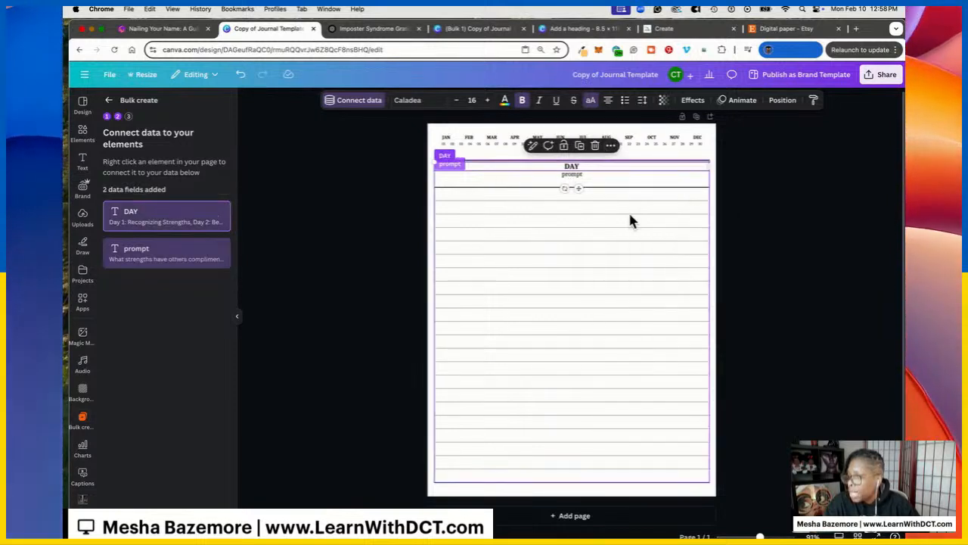
Keep the prompt text linked to the 'prompt' field, then generate the 5 Day designs
{"action": "left_click", "coordinate": [590, 177]}
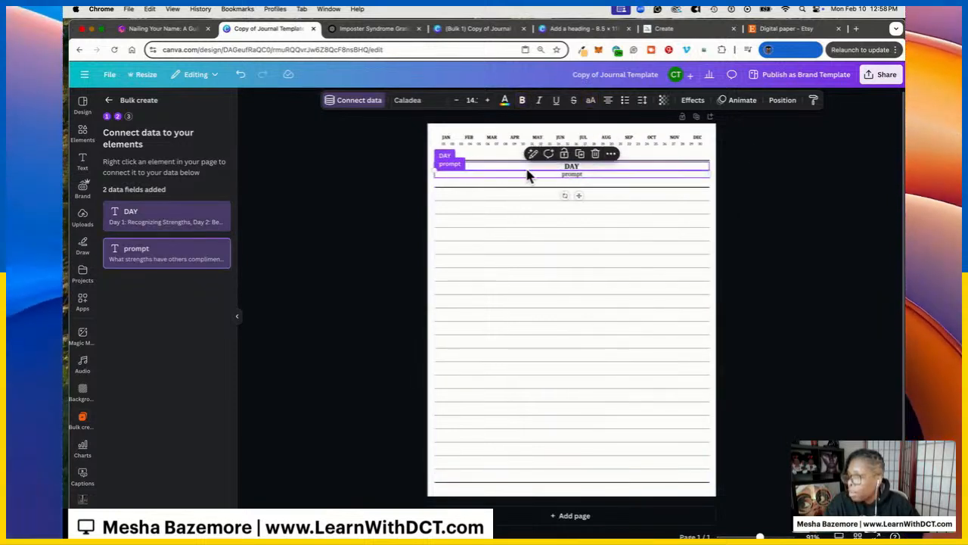
{"action": "right_click", "coordinate": [605, 171]}
{"action": "left_click", "coordinate": [672, 331]}
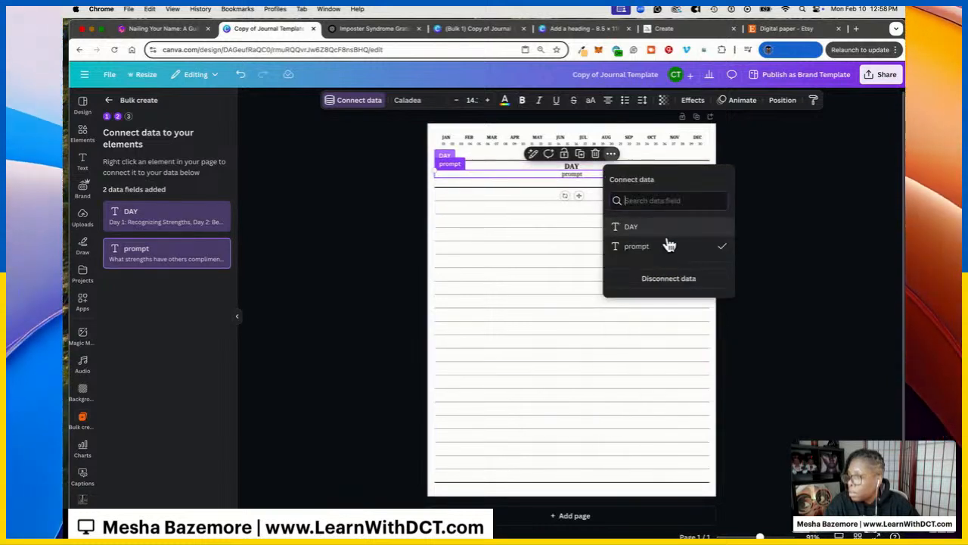
{"action": "left_click", "coordinate": [767, 330]}
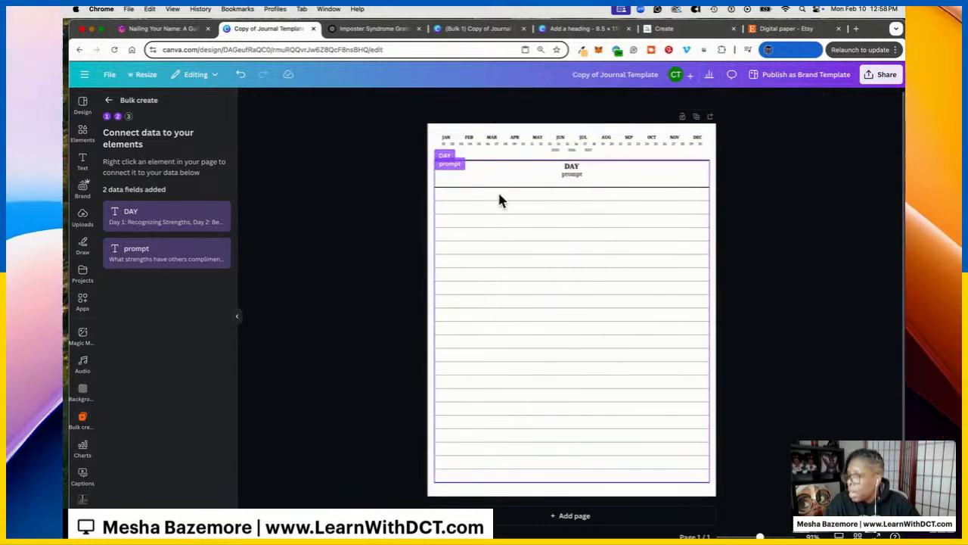
{"action": "left_click", "coordinate": [167, 519]}
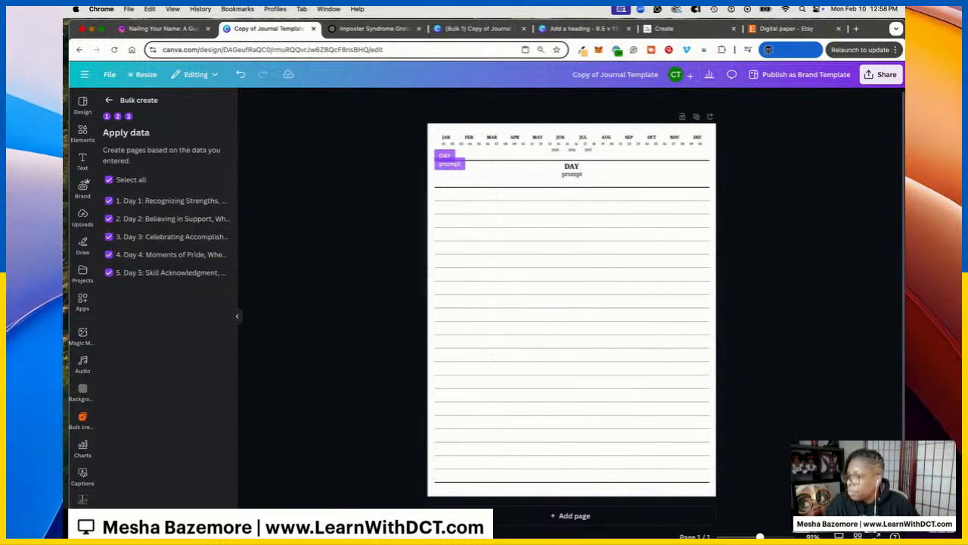
{"action": "left_click", "coordinate": [167, 520]}
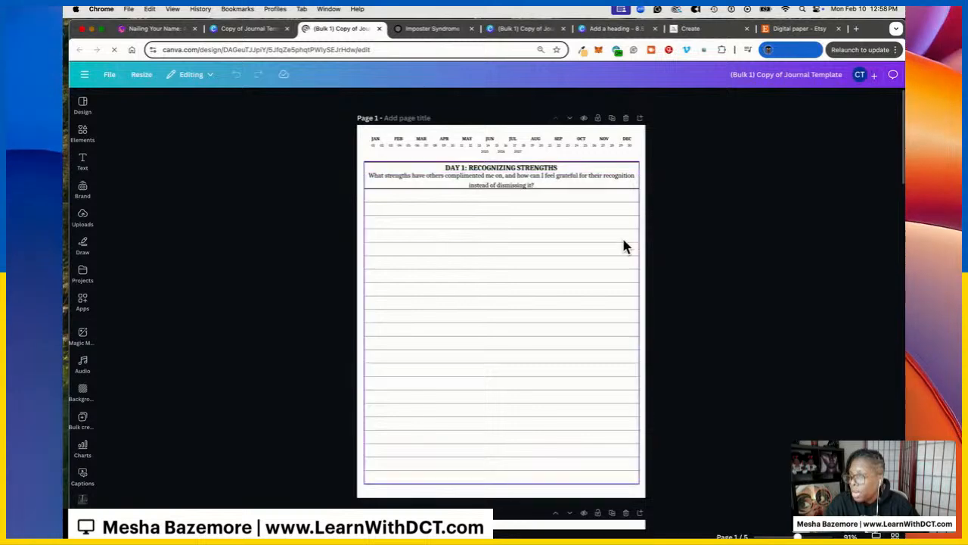
Review the five generated Day pages, then back the original template's Bulk create out to adding data
{"action": "scroll", "coordinate": [554, 175], "scroll_direction": "down", "scroll_amount": 10}
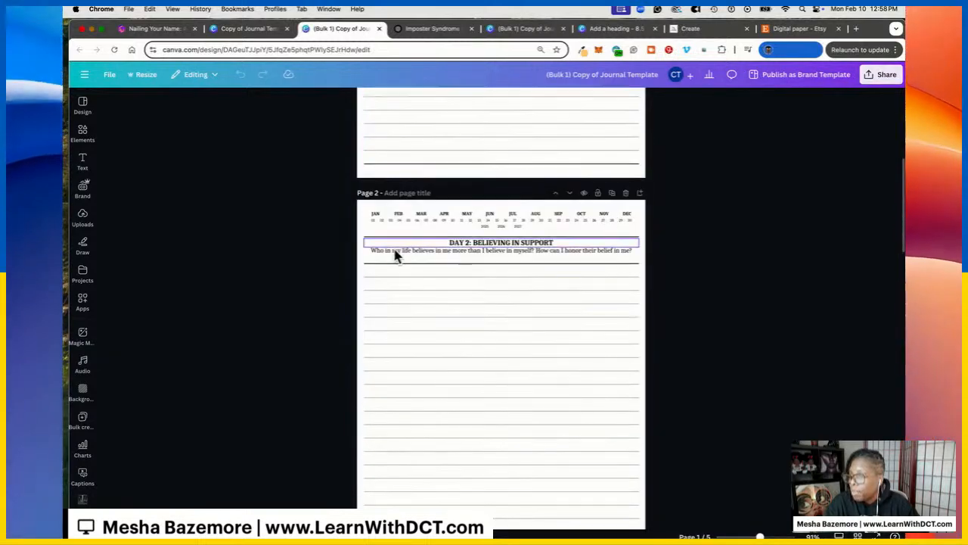
{"action": "scroll", "coordinate": [537, 285], "scroll_direction": "down", "scroll_amount": 12}
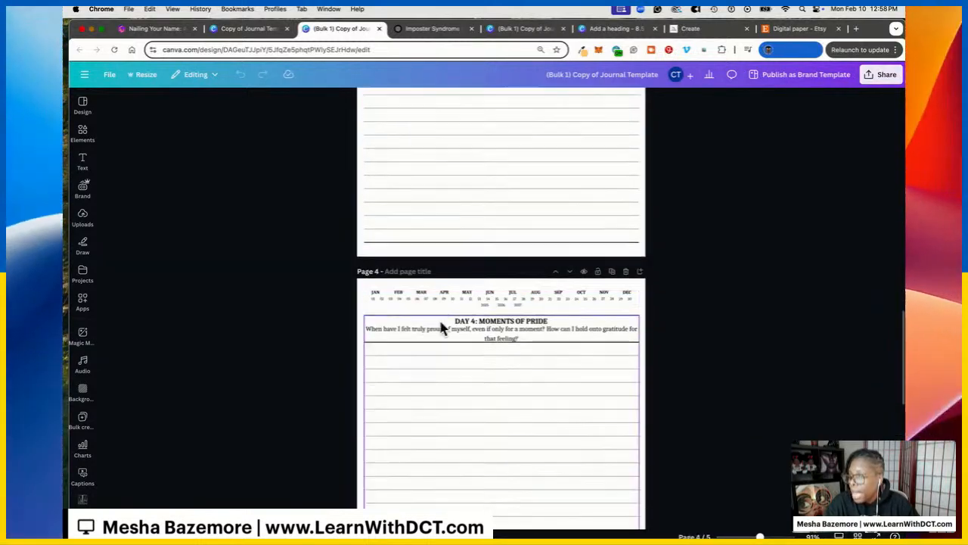
{"action": "scroll", "coordinate": [444, 167], "scroll_direction": "up", "scroll_amount": 15}
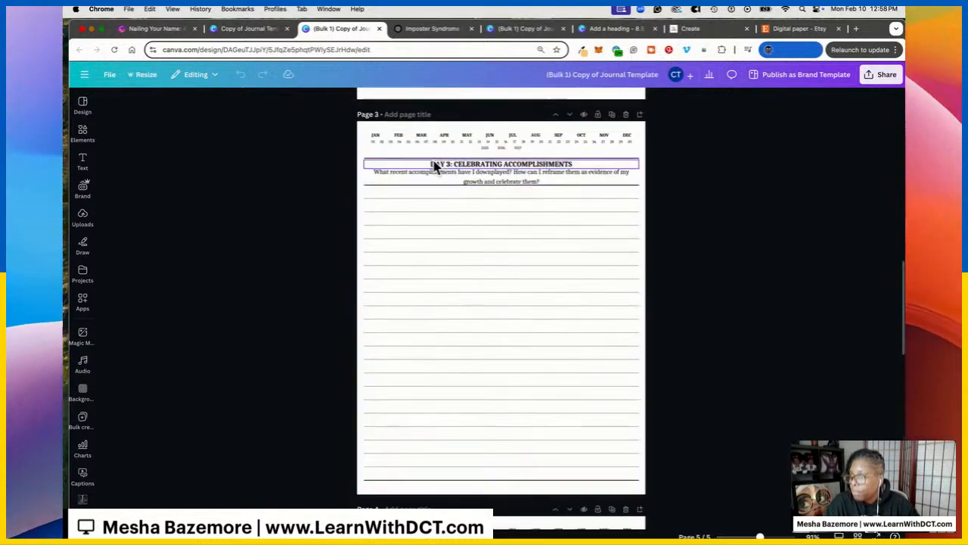
{"action": "left_click", "coordinate": [250, 28]}
{"action": "left_click", "coordinate": [109, 100]}
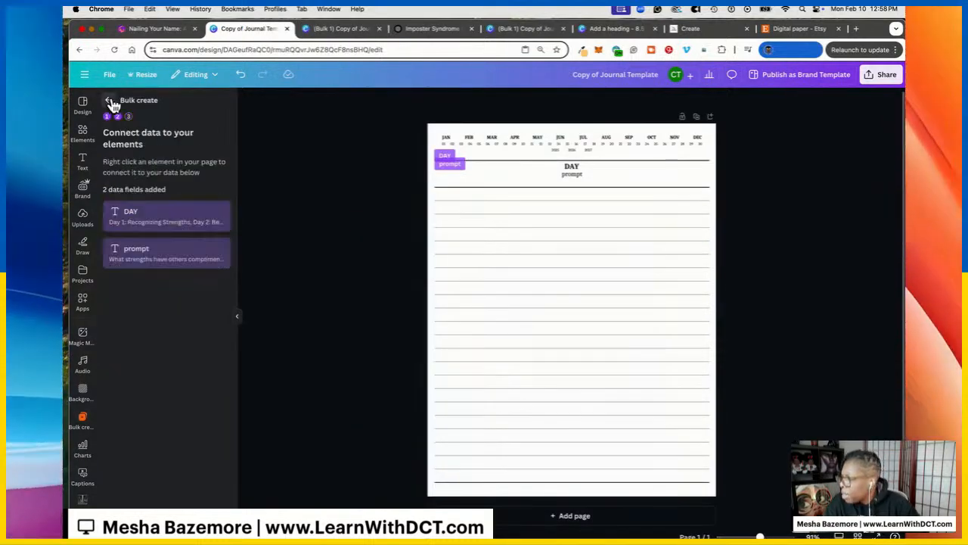
{"action": "left_click", "coordinate": [110, 100]}
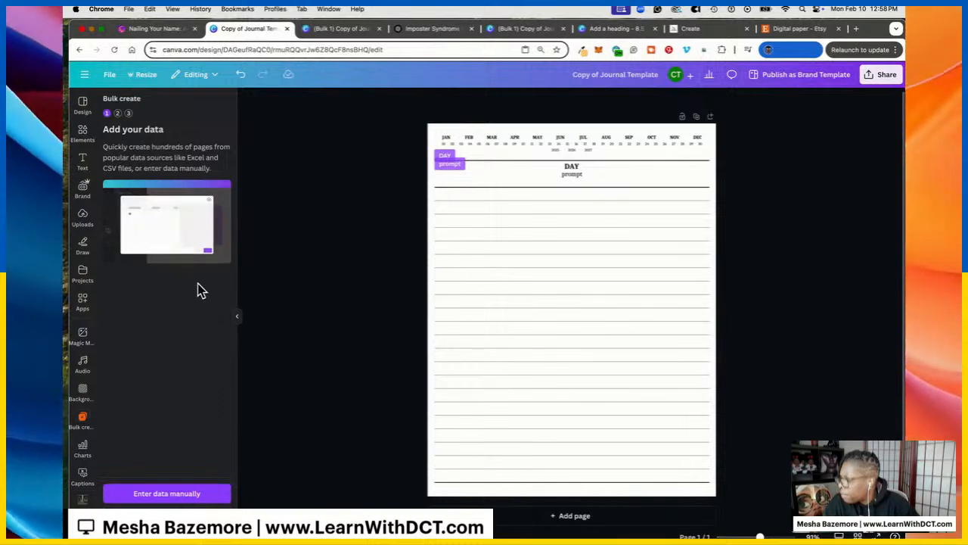
{"action": "left_click", "coordinate": [86, 306]}
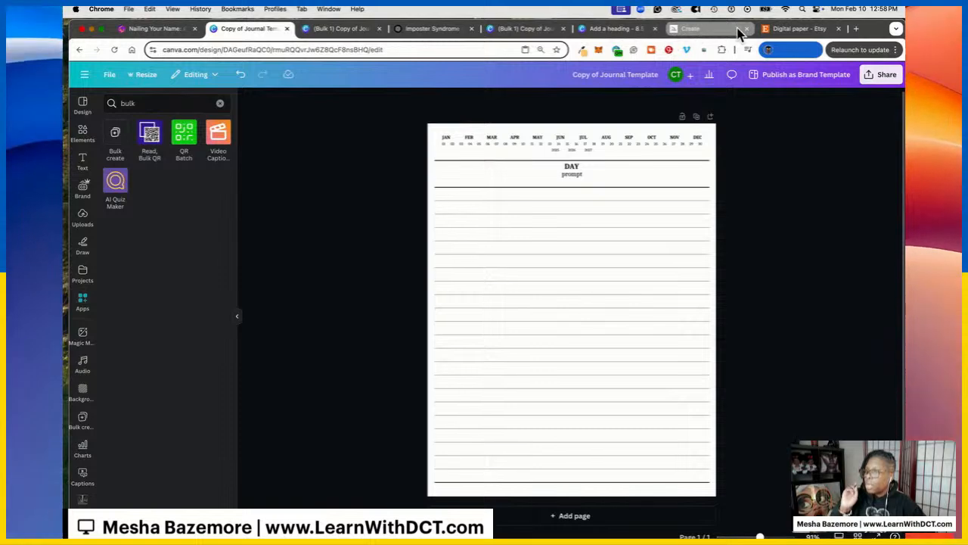
Search Etsy for 'digital journal'
{"action": "left_click", "coordinate": [795, 28]}
{"action": "left_click_drag", "start_coordinate": [387, 77], "coordinate": [301, 76]}
{"action": "type", "text": "digital journal"}
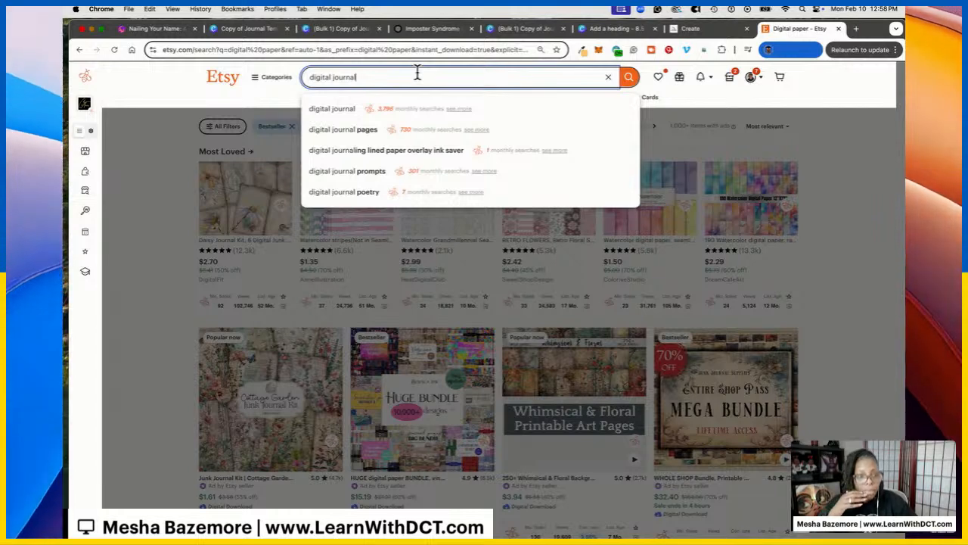
{"action": "left_click", "coordinate": [378, 113]}
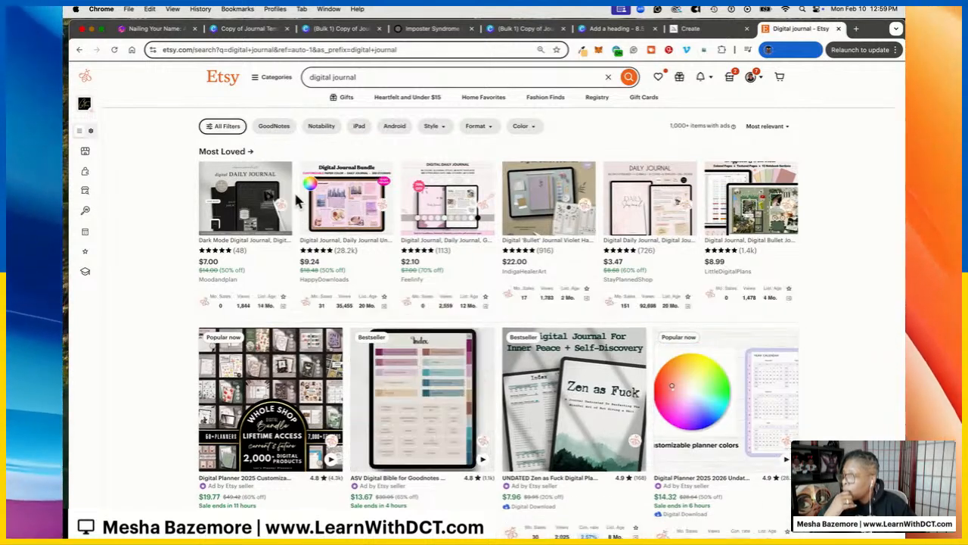
Filter results to digital downloads and Star Seller shops, then to bestsellers via the URL
{"action": "left_click", "coordinate": [212, 126]}
{"action": "scroll", "coordinate": [156, 277], "scroll_direction": "down", "scroll_amount": 5}
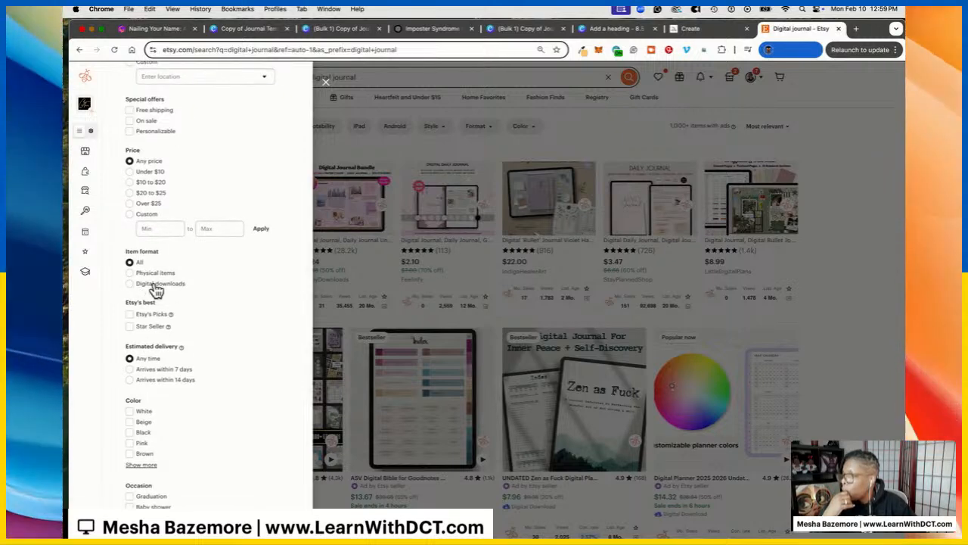
{"action": "left_click", "coordinate": [130, 284]}
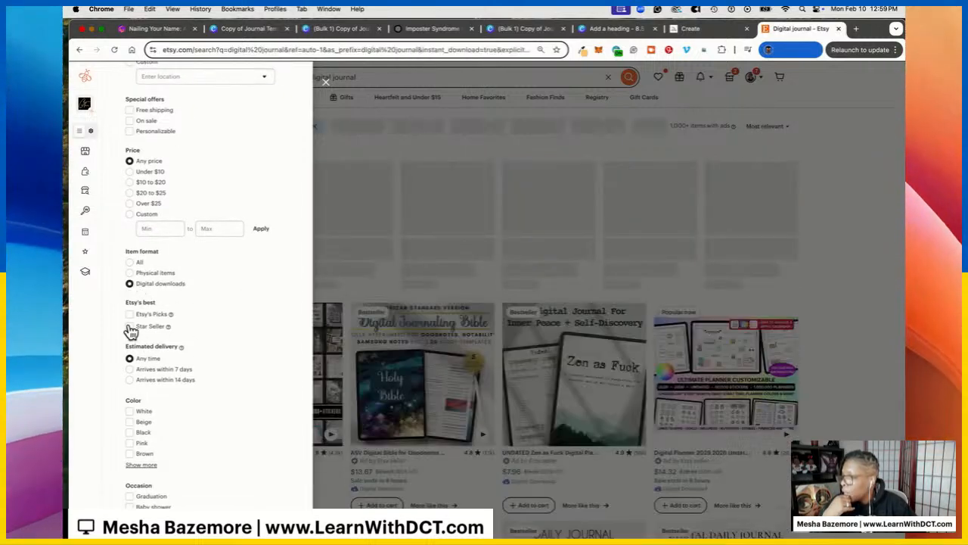
{"action": "left_click", "coordinate": [130, 327]}
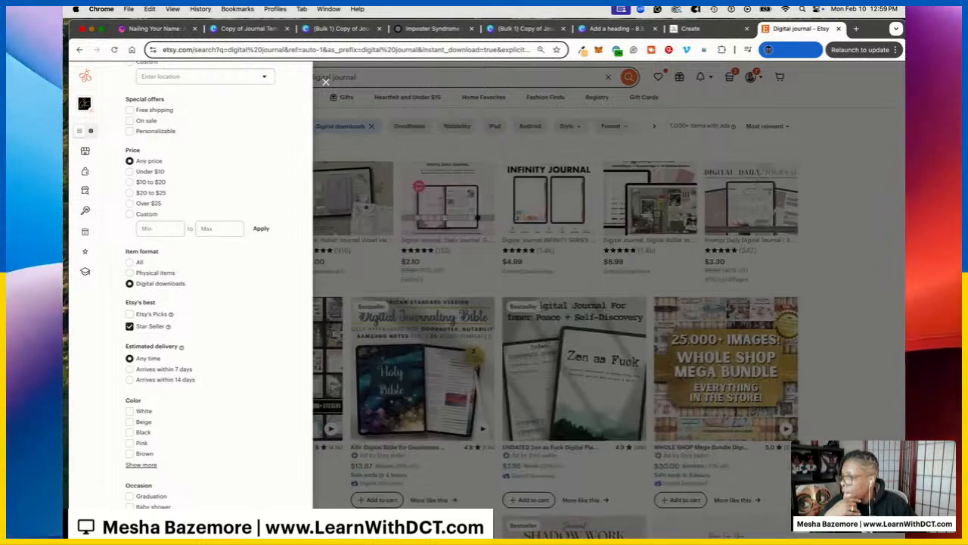
{"action": "left_click", "coordinate": [325, 81]}
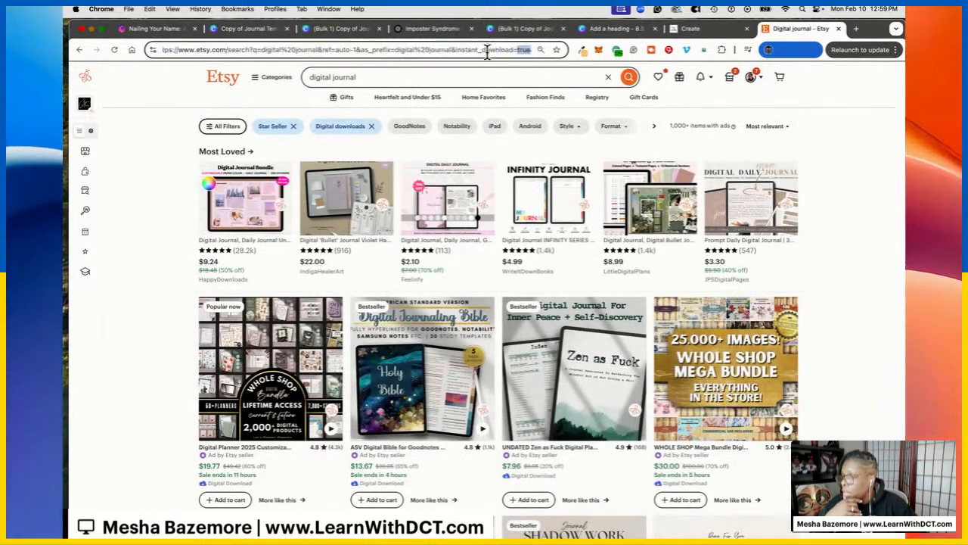
{"action": "left_click_drag", "start_coordinate": [491, 50], "coordinate": [461, 49]}
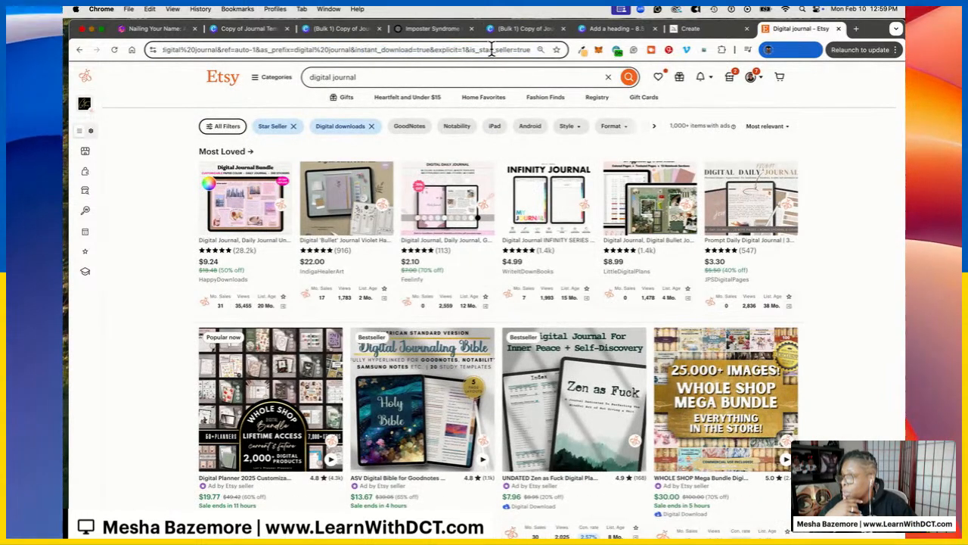
{"action": "left_click", "coordinate": [514, 47]}
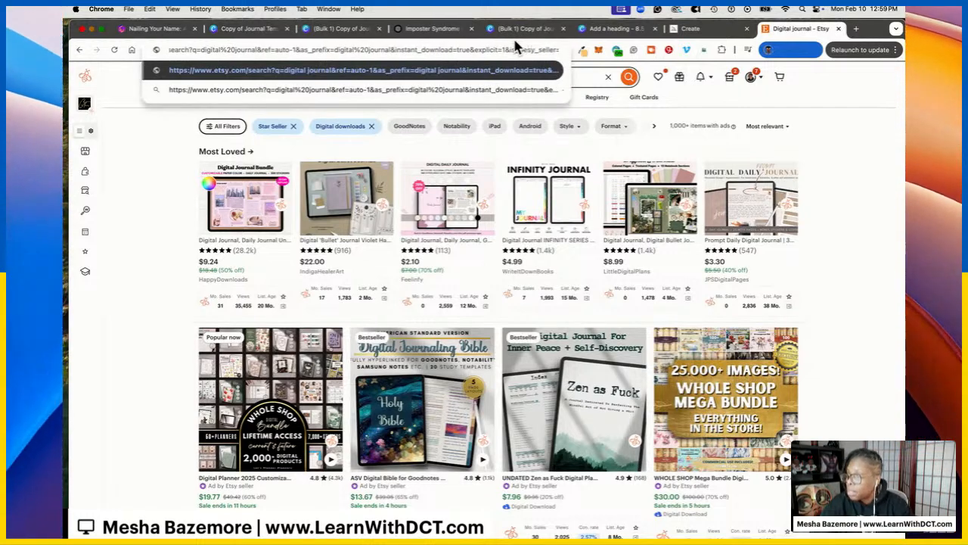
{"action": "key", "text": "Return"}
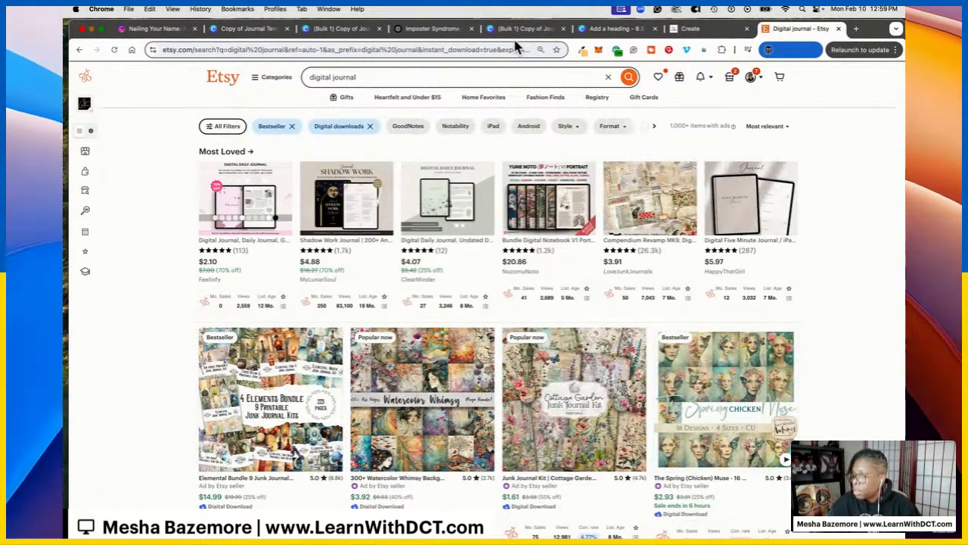
Browse the Digital Daily Journal Template's Paper Templates, Color Themes and Covers images, then close it
{"action": "scroll", "coordinate": [562, 136], "scroll_direction": "down", "scroll_amount": 5}
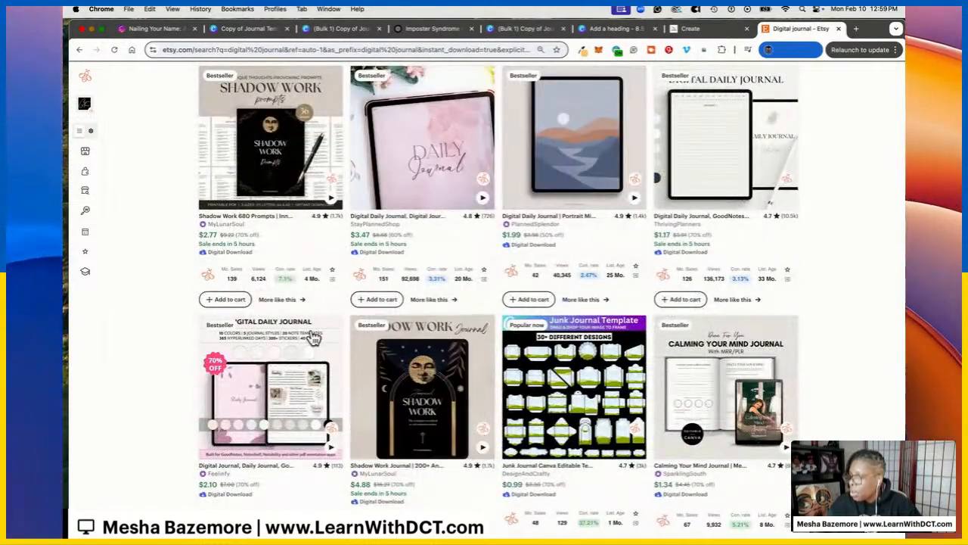
{"action": "scroll", "coordinate": [290, 353], "scroll_direction": "down", "scroll_amount": 7}
{"action": "scroll", "coordinate": [237, 331], "scroll_direction": "down", "scroll_amount": 3}
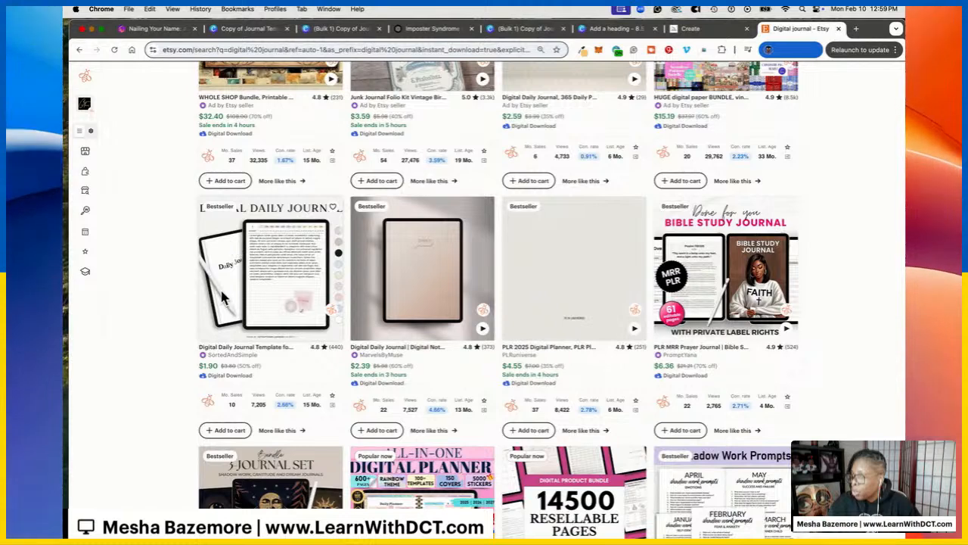
{"action": "left_click", "coordinate": [310, 265]}
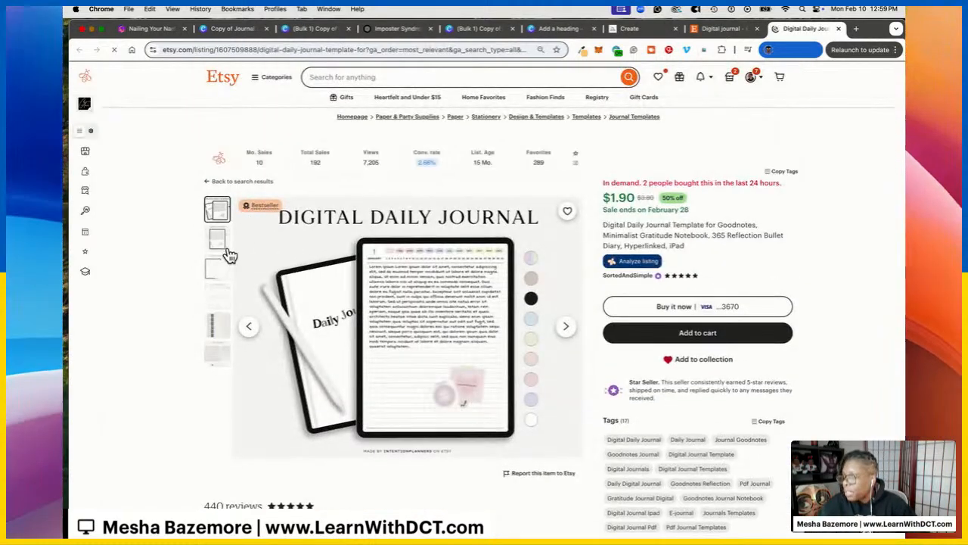
{"action": "left_click", "coordinate": [226, 250]}
{"action": "left_click", "coordinate": [221, 268]}
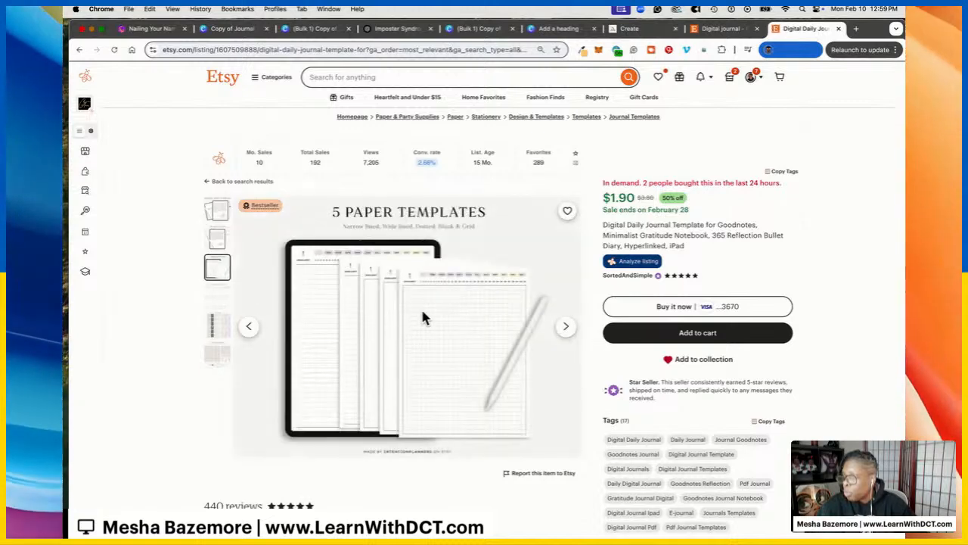
{"action": "left_click", "coordinate": [226, 298]}
{"action": "left_click", "coordinate": [221, 327]}
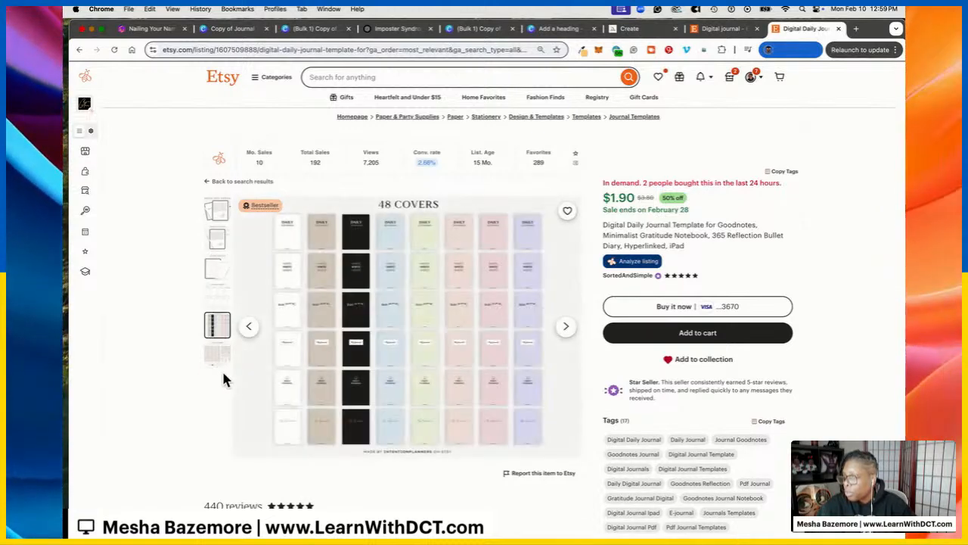
{"action": "left_click", "coordinate": [216, 295]}
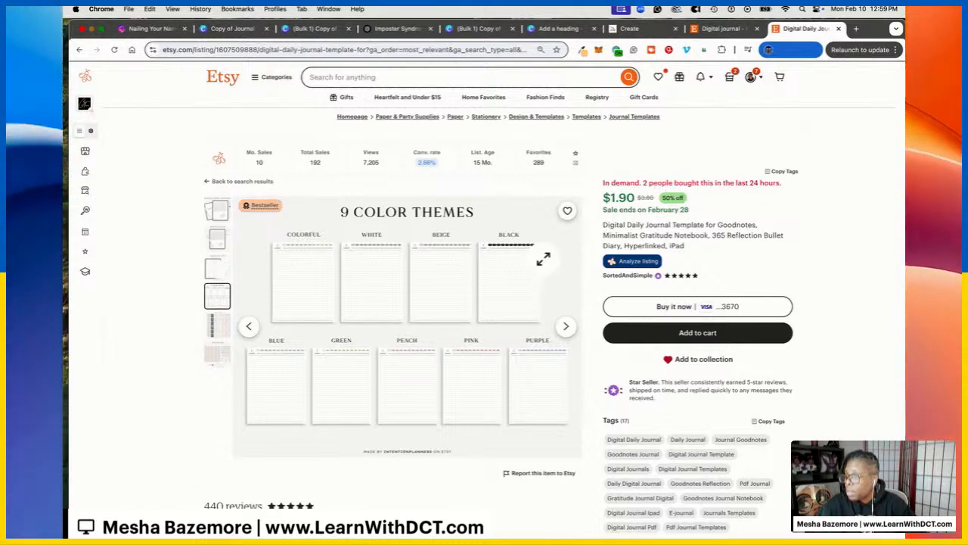
{"action": "left_click", "coordinate": [838, 29]}
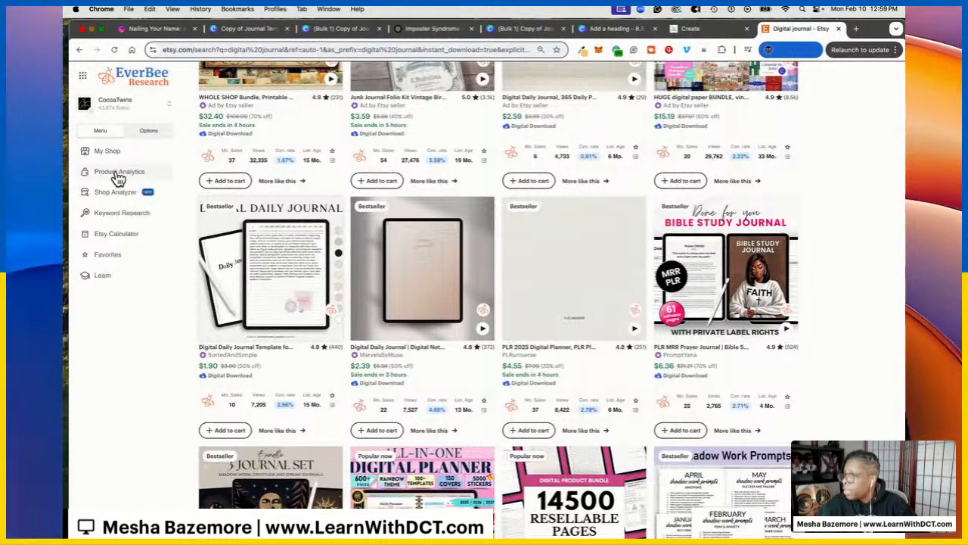
Sort EverBee products by monthly revenue, inspect the 2025 Mega Bullet Journal, then analyze CraftifyDigitalSol
{"action": "left_click", "coordinate": [86, 171]}
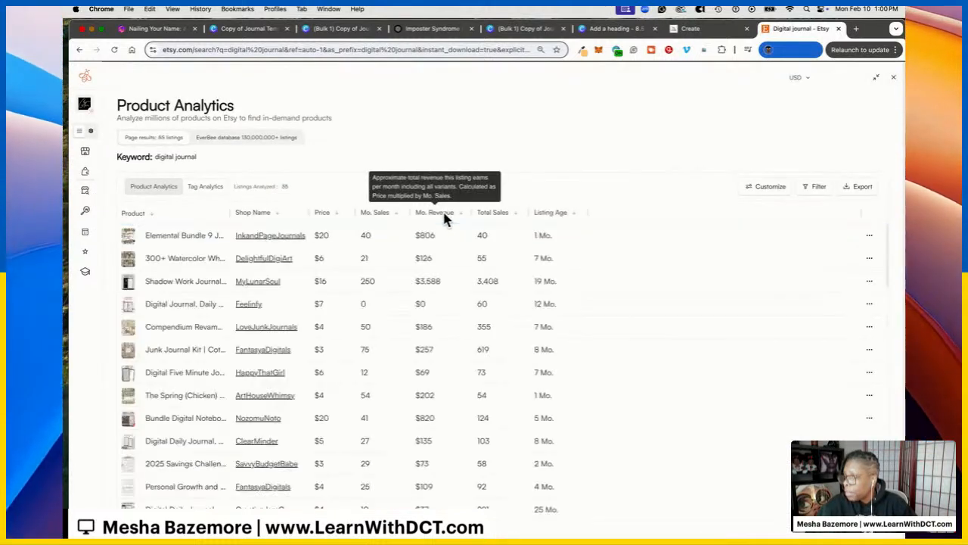
{"action": "left_click", "coordinate": [439, 212]}
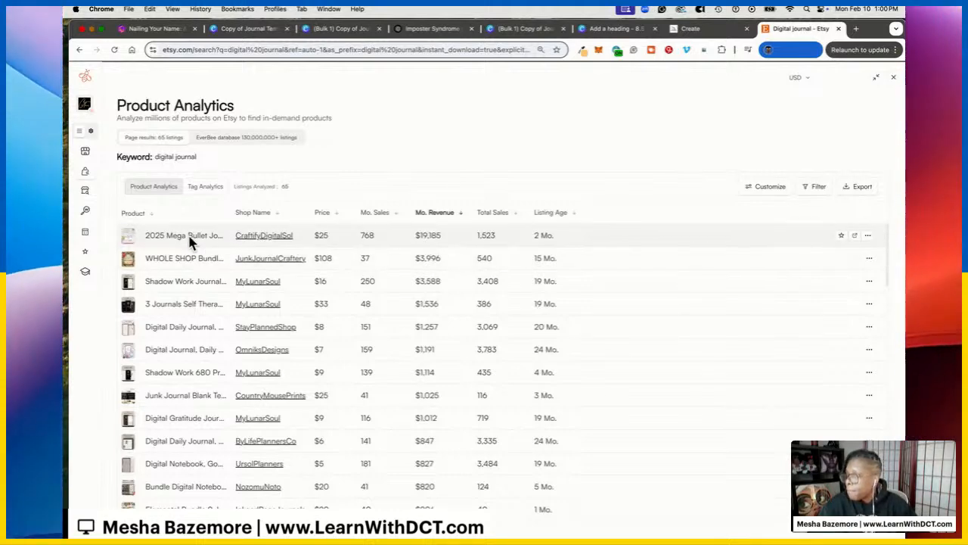
{"action": "left_click", "coordinate": [179, 234]}
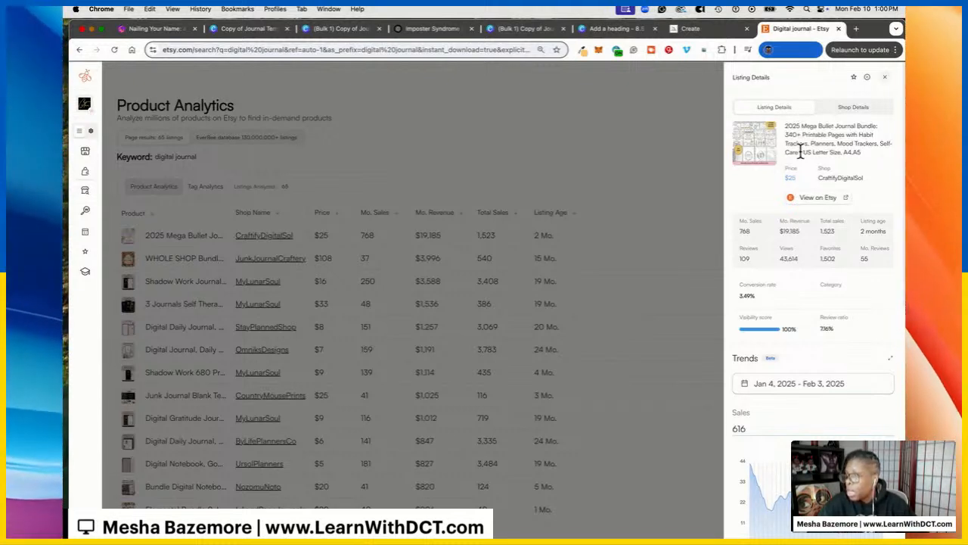
{"action": "left_click", "coordinate": [531, 152]}
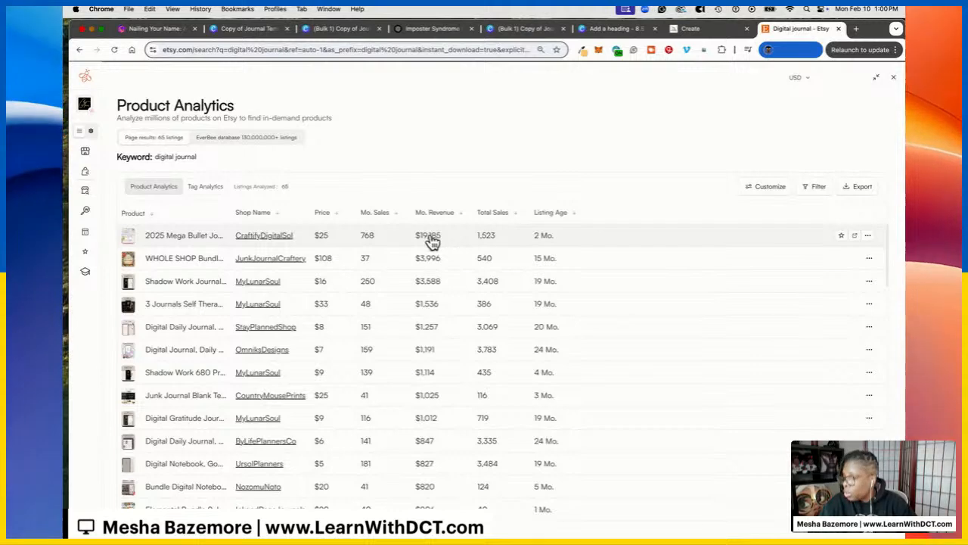
{"action": "left_click", "coordinate": [257, 237]}
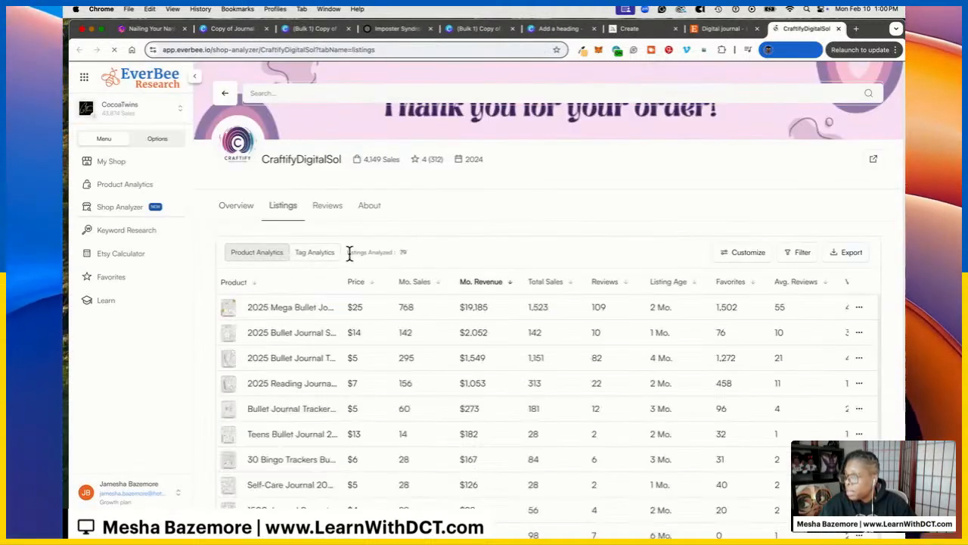
Open CraftifyDigitalSol's Etsy shop (Star Seller, 79 items, 4,181 sales) and browse its items, reviews and About
{"action": "left_click", "coordinate": [873, 159]}
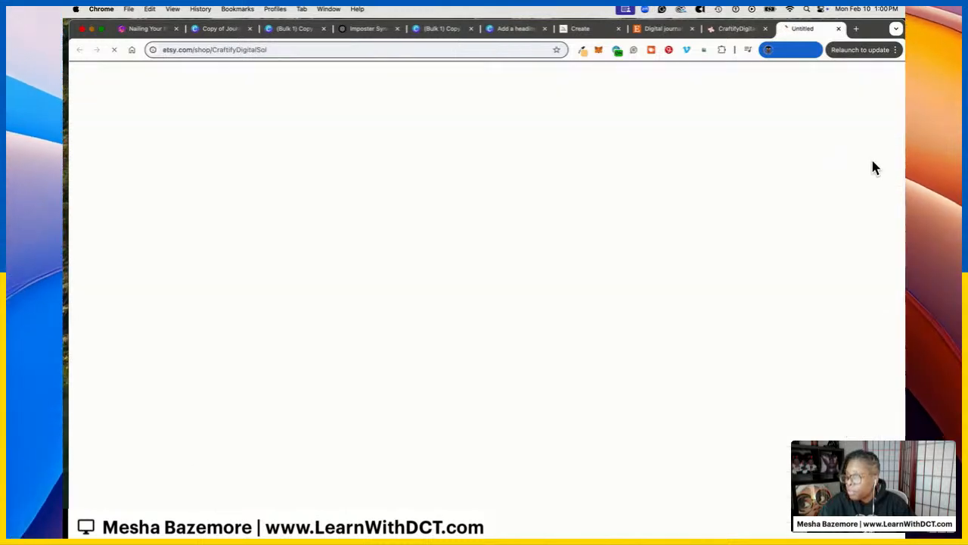
{"action": "scroll", "coordinate": [597, 227], "scroll_direction": "down", "scroll_amount": 5}
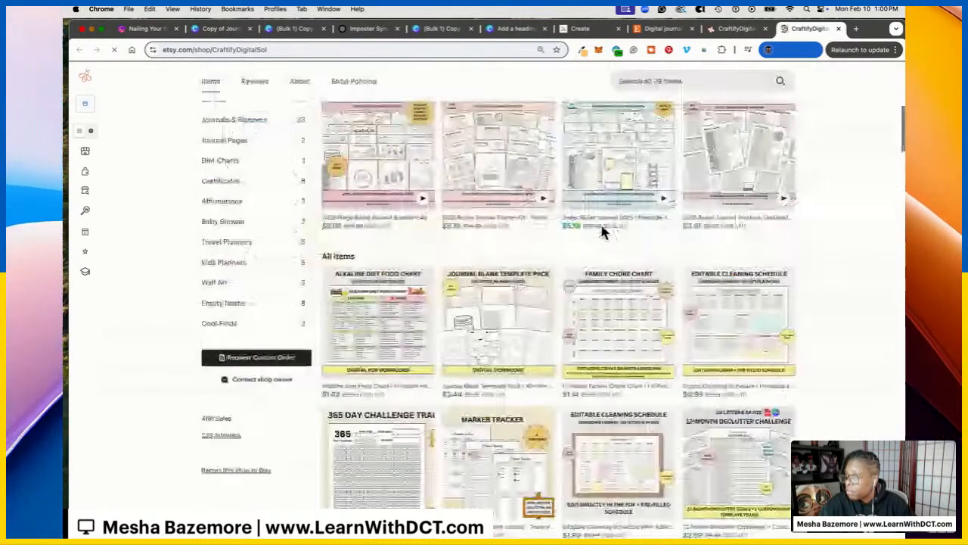
{"action": "scroll", "coordinate": [454, 249], "scroll_direction": "up", "scroll_amount": 3}
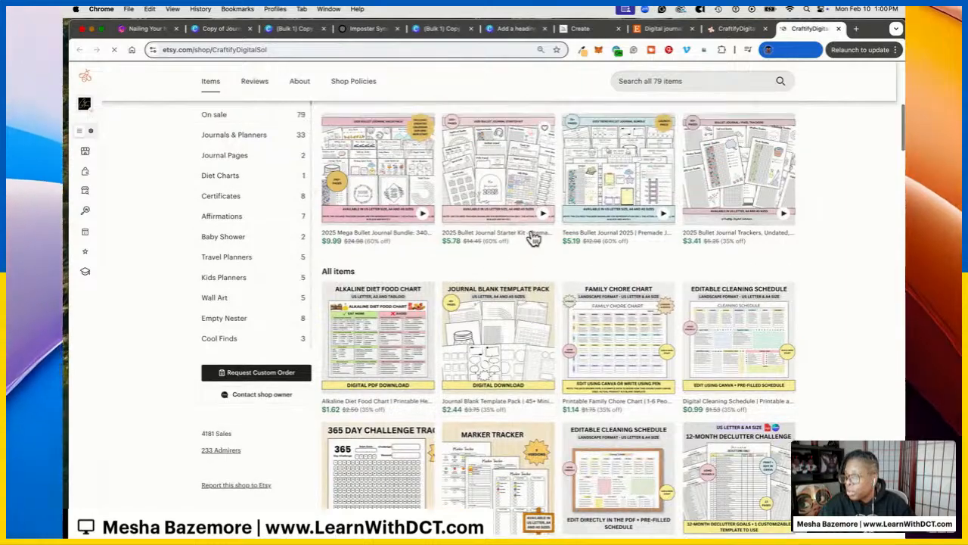
{"action": "scroll", "coordinate": [448, 262], "scroll_direction": "down", "scroll_amount": 15}
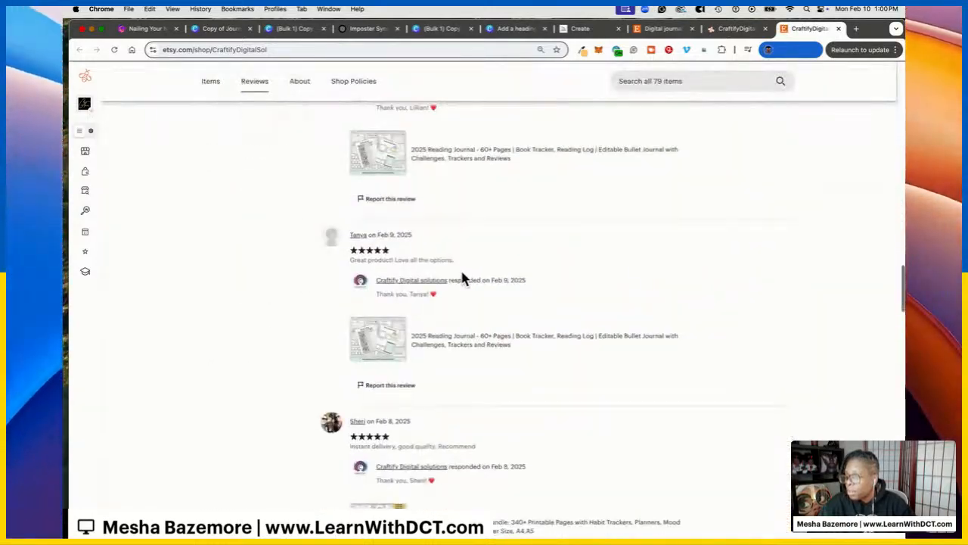
{"action": "scroll", "coordinate": [469, 277], "scroll_direction": "up", "scroll_amount": 5}
{"action": "scroll", "coordinate": [553, 280], "scroll_direction": "up", "scroll_amount": 3}
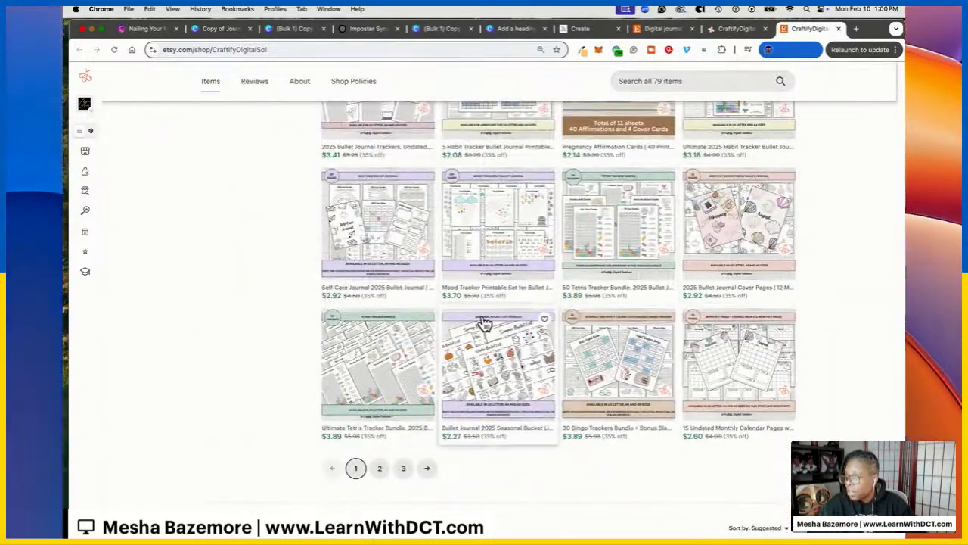
{"action": "scroll", "coordinate": [485, 324], "scroll_direction": "up", "scroll_amount": 15}
{"action": "scroll", "coordinate": [423, 330], "scroll_direction": "down", "scroll_amount": 5}
{"action": "scroll", "coordinate": [422, 331], "scroll_direction": "up", "scroll_amount": 5}
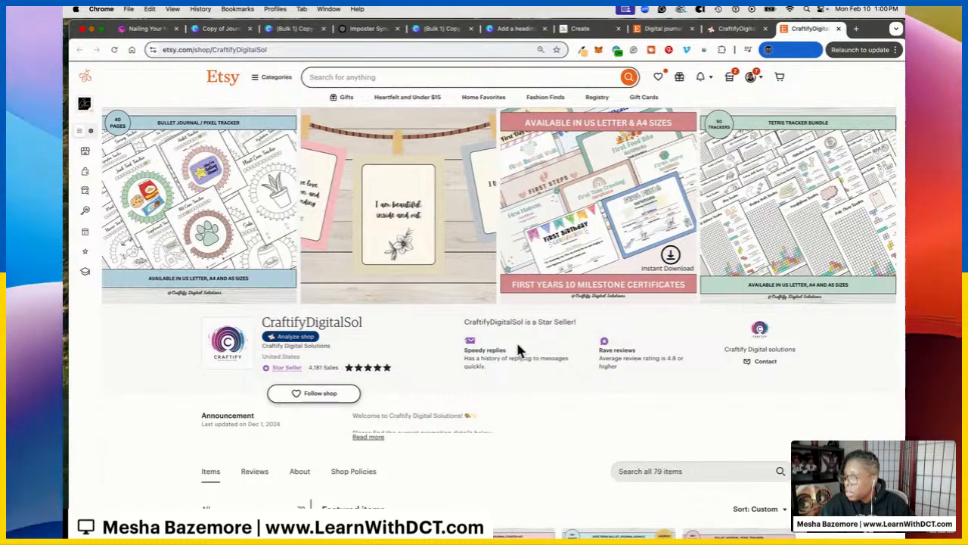
{"action": "scroll", "coordinate": [529, 345], "scroll_direction": "down", "scroll_amount": 15}
{"action": "scroll", "coordinate": [541, 340], "scroll_direction": "up", "scroll_amount": 3}
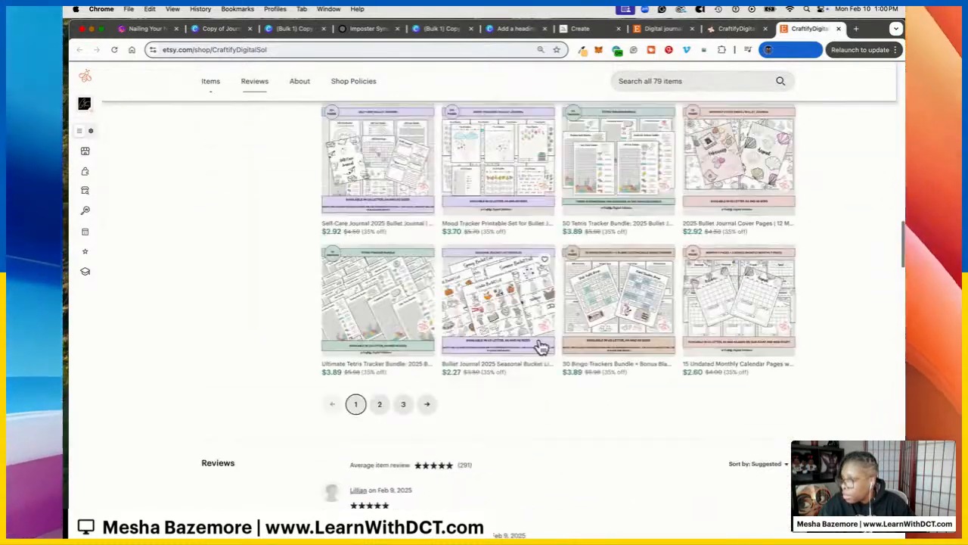
{"action": "scroll", "coordinate": [545, 342], "scroll_direction": "down", "scroll_amount": 15}
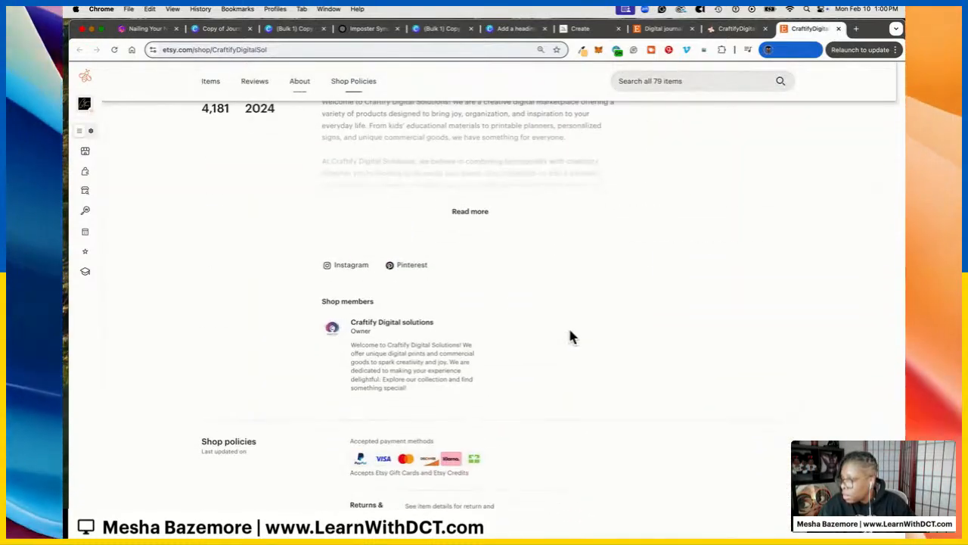
{"action": "scroll", "coordinate": [568, 330], "scroll_direction": "up", "scroll_amount": 5}
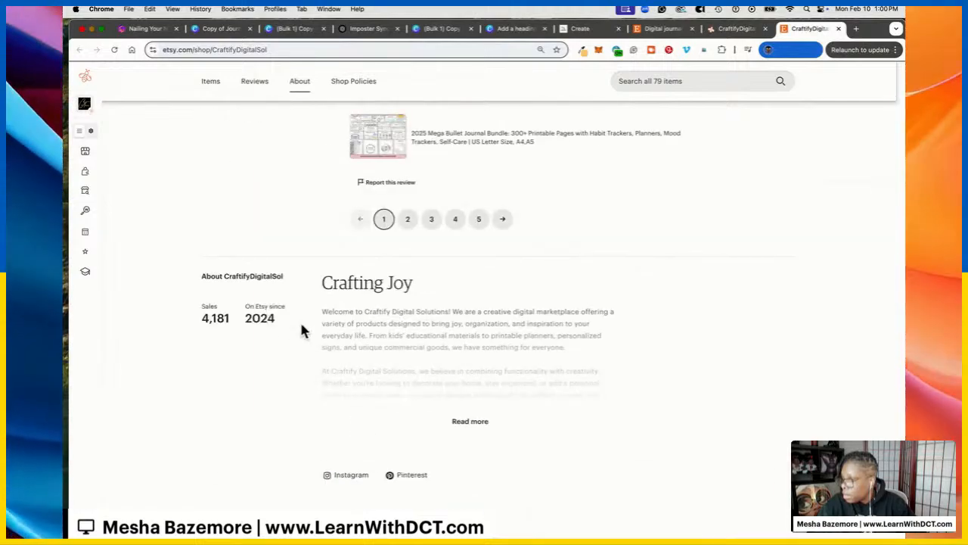
{"action": "left_click_drag", "start_coordinate": [272, 317], "coordinate": [247, 324]}
{"action": "scroll", "coordinate": [625, 299], "scroll_direction": "up", "scroll_amount": 5}
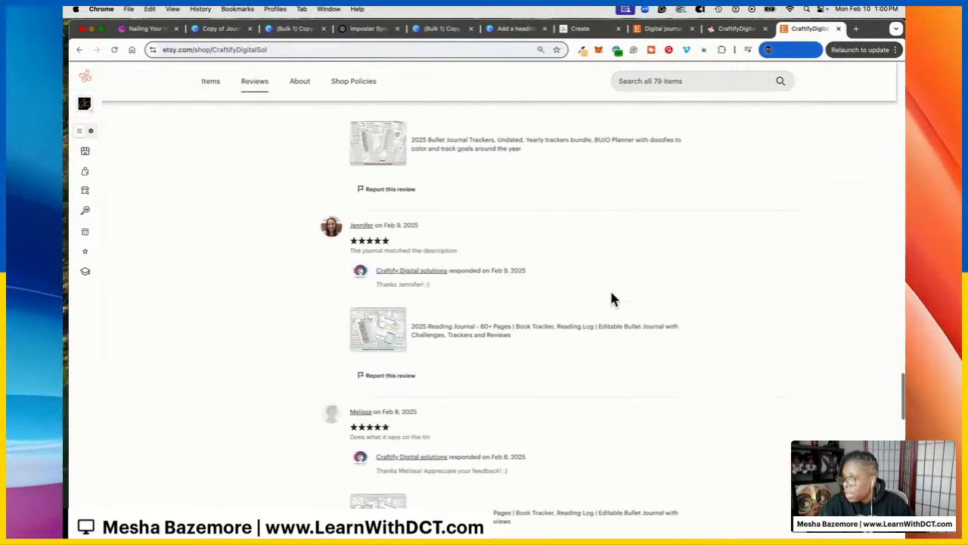
{"action": "scroll", "coordinate": [606, 303], "scroll_direction": "up", "scroll_amount": 15}
{"action": "scroll", "coordinate": [675, 331], "scroll_direction": "down", "scroll_amount": 5}
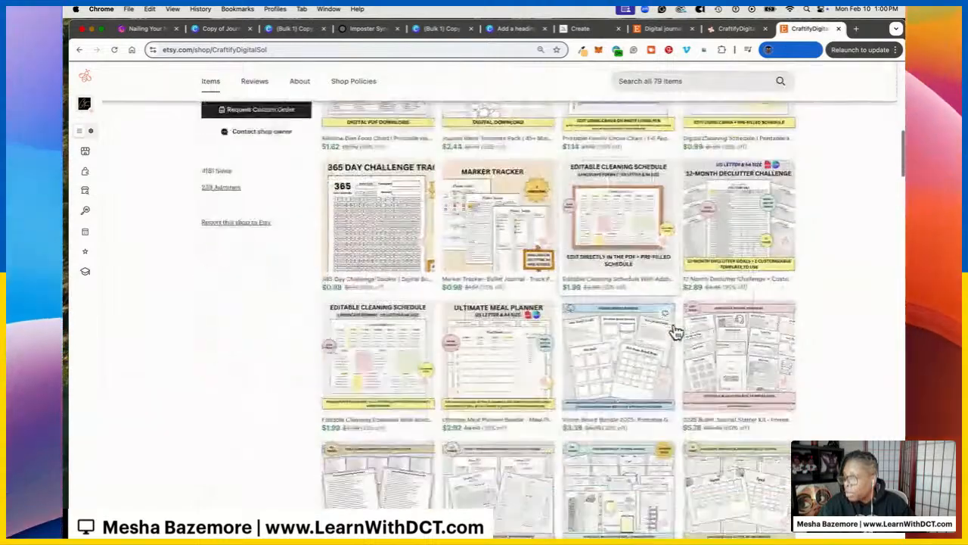
{"action": "scroll", "coordinate": [779, 310], "scroll_direction": "down", "scroll_amount": 2}
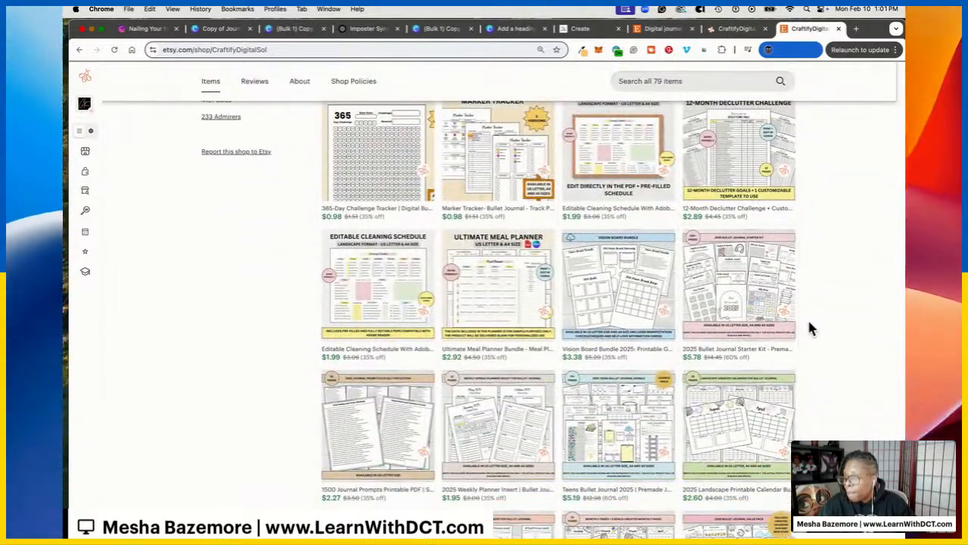
{"action": "scroll", "coordinate": [379, 246], "scroll_direction": "up", "scroll_amount": 10}
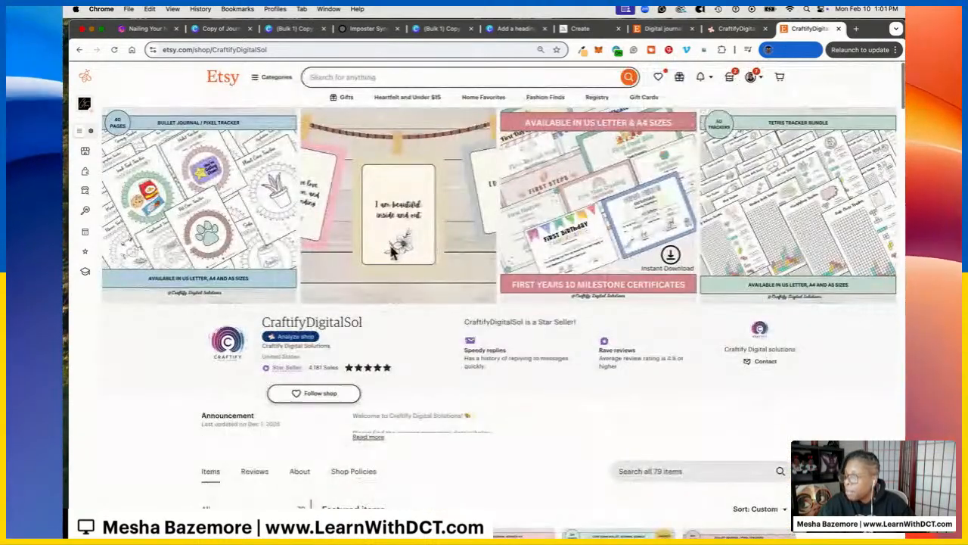
Bring up EverBee's Shop Analyzer ranking and open CaitlynMinimalist's stats ($3,027,627 monthly revenue)
{"action": "mouse_move", "coordinate": [98, 184]}
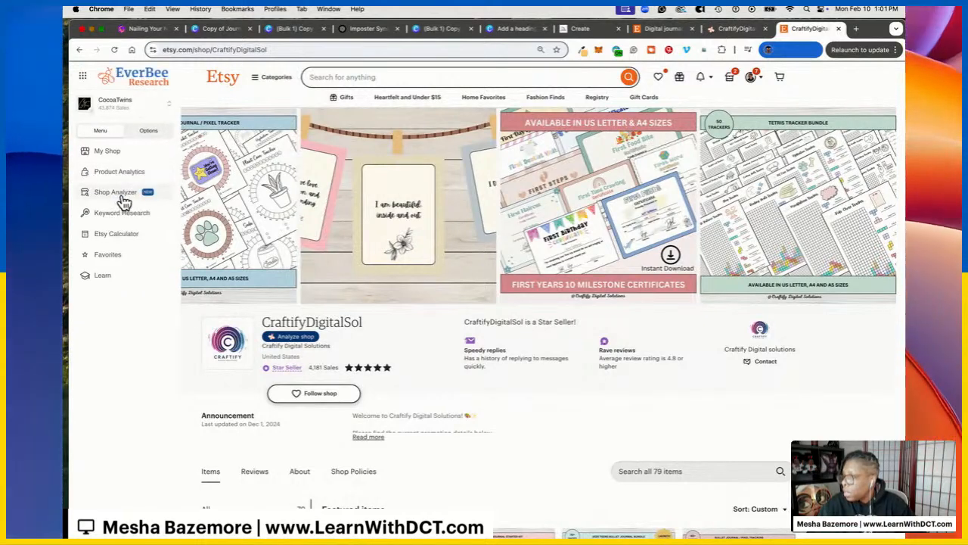
{"action": "left_click", "coordinate": [125, 198]}
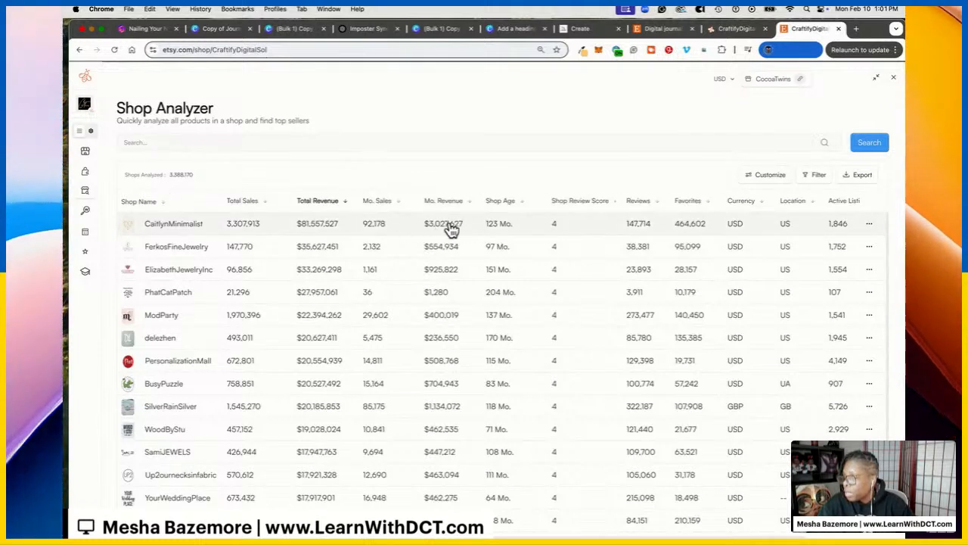
{"action": "left_click", "coordinate": [178, 226]}
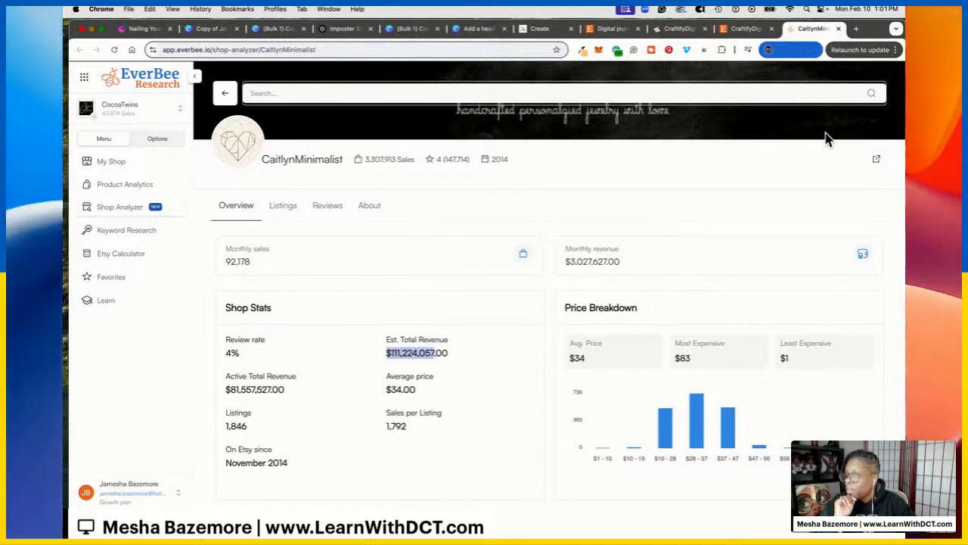
View CaitlynMinimalist's Etsy shop page, then close both the shop and stats tabs
{"action": "left_click", "coordinate": [876, 164]}
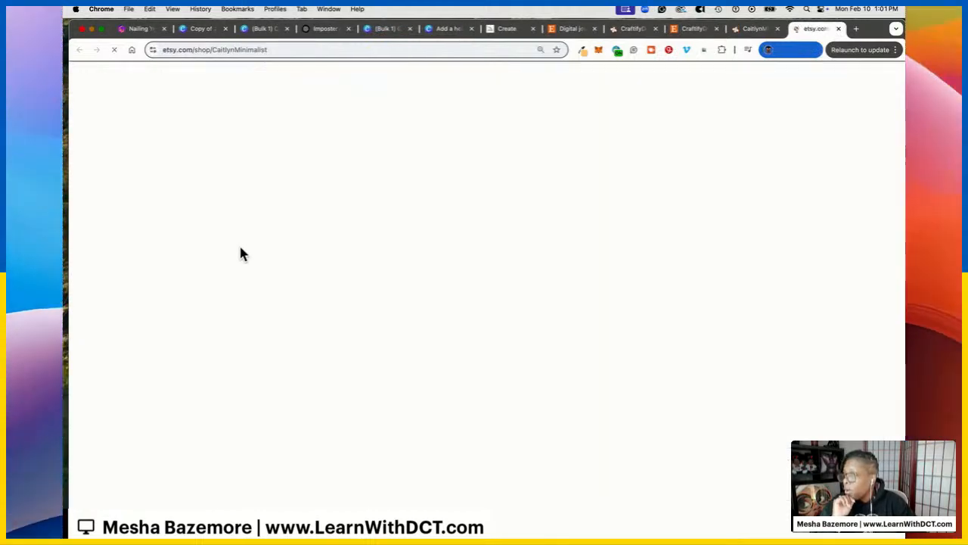
{"action": "scroll", "coordinate": [579, 313], "scroll_direction": "down", "scroll_amount": 5}
{"action": "scroll", "coordinate": [581, 307], "scroll_direction": "down", "scroll_amount": 5}
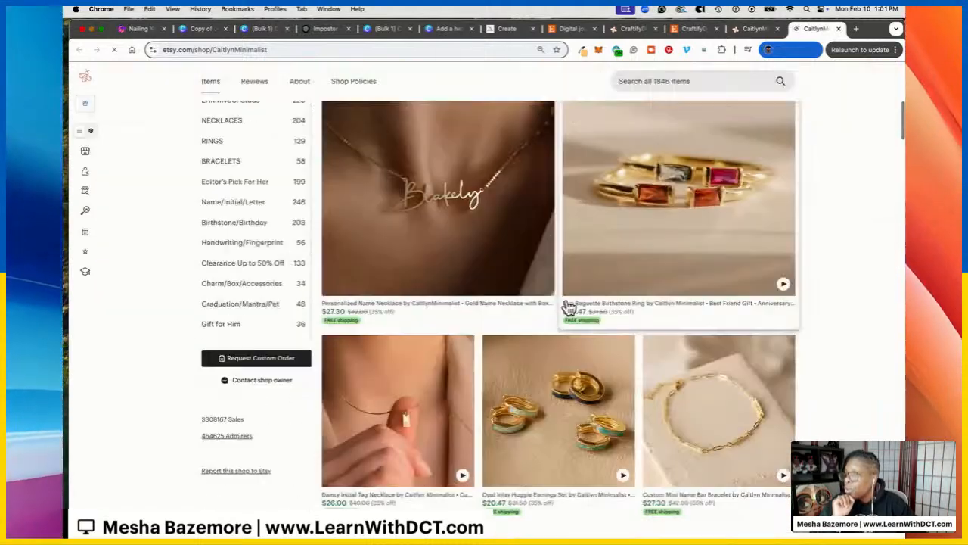
{"action": "scroll", "coordinate": [566, 307], "scroll_direction": "up", "scroll_amount": 8}
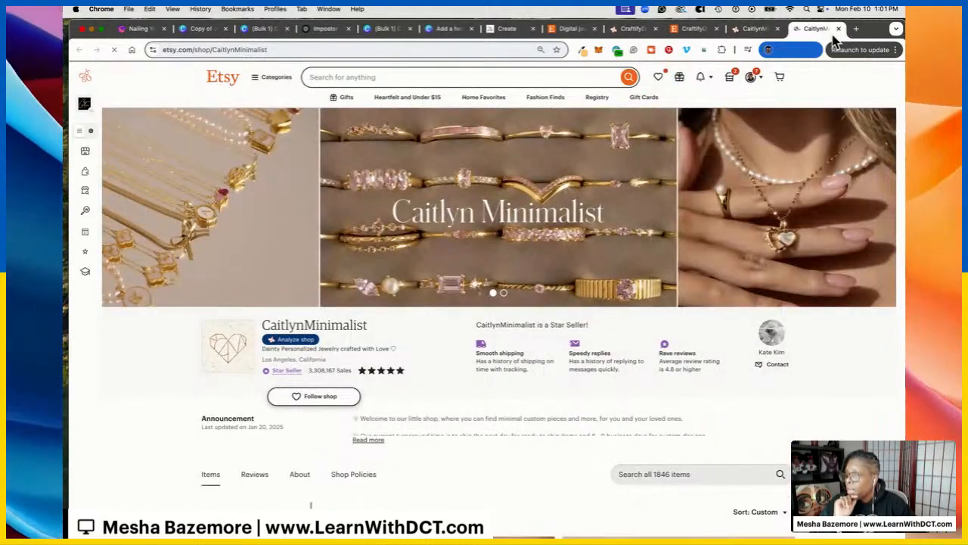
{"action": "left_click", "coordinate": [838, 29]}
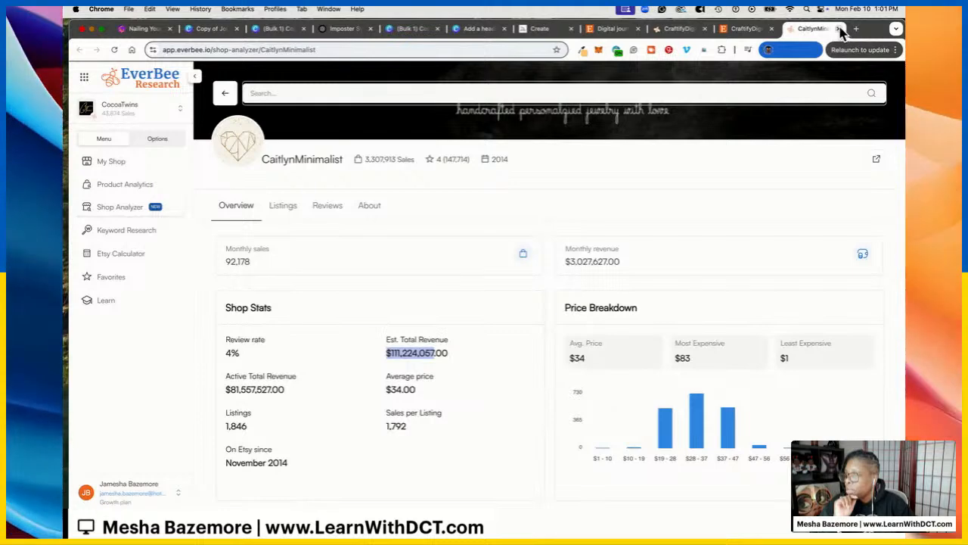
{"action": "left_click", "coordinate": [839, 28]}
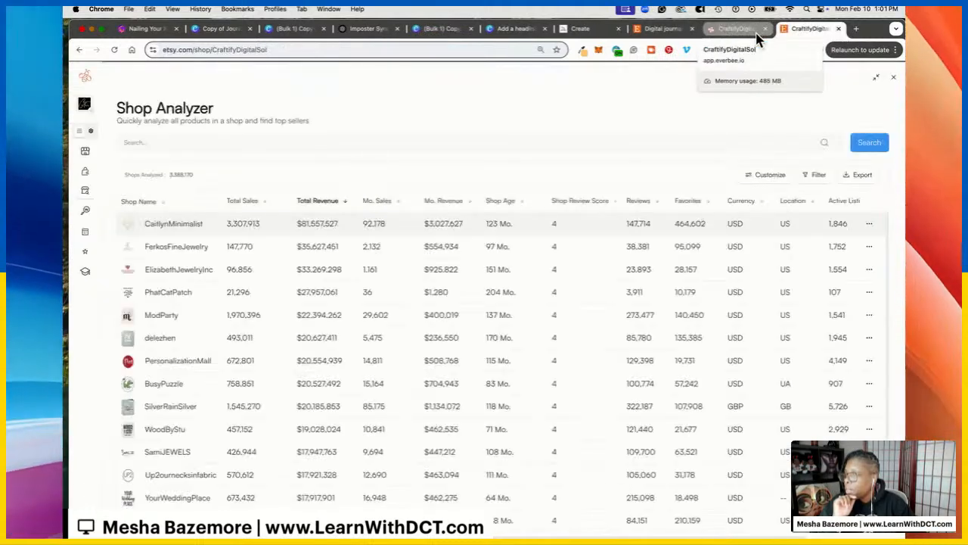
Close the Etsy tab and sort CraftifyDigitalSol's 79 listings by monthly revenue, highest first
{"action": "left_click", "coordinate": [838, 28]}
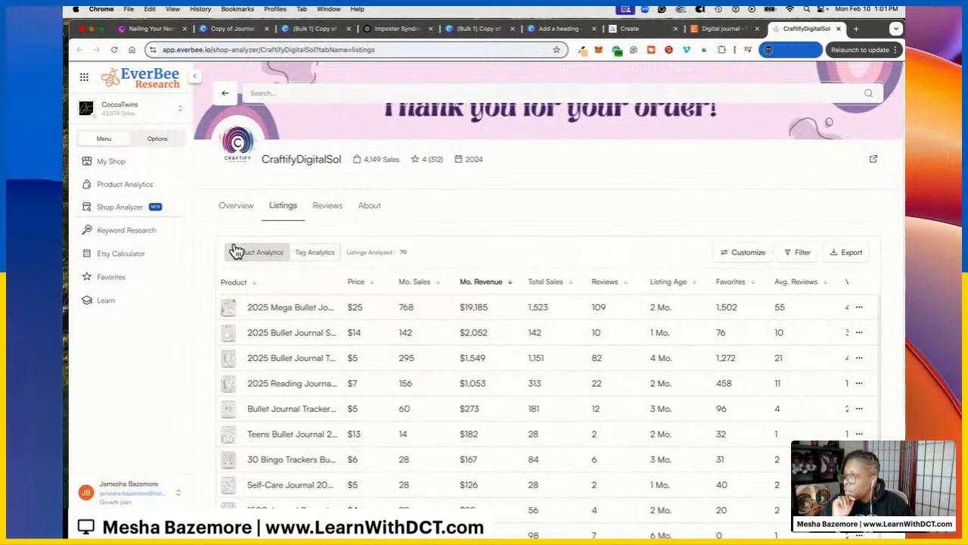
{"action": "left_click", "coordinate": [513, 283]}
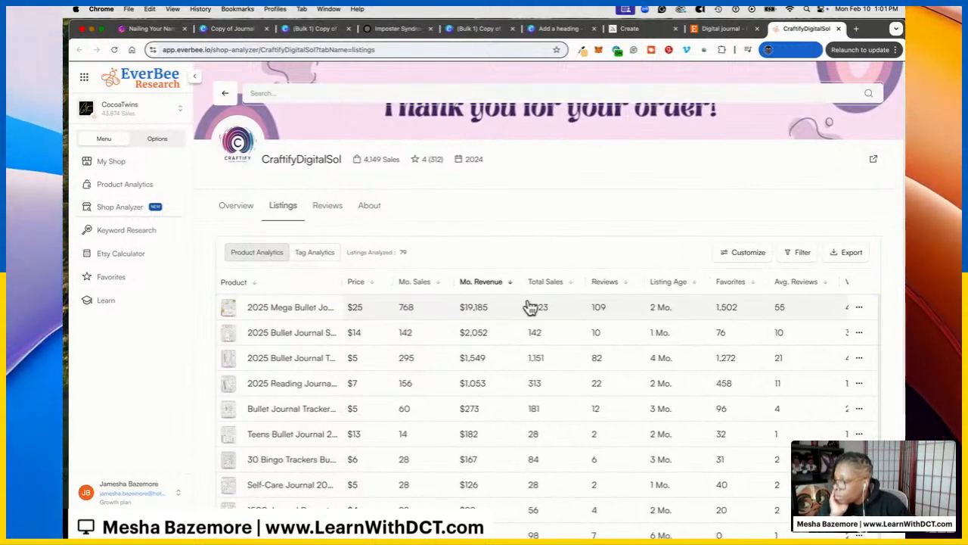
{"action": "scroll", "coordinate": [527, 293], "scroll_direction": "down", "scroll_amount": 10}
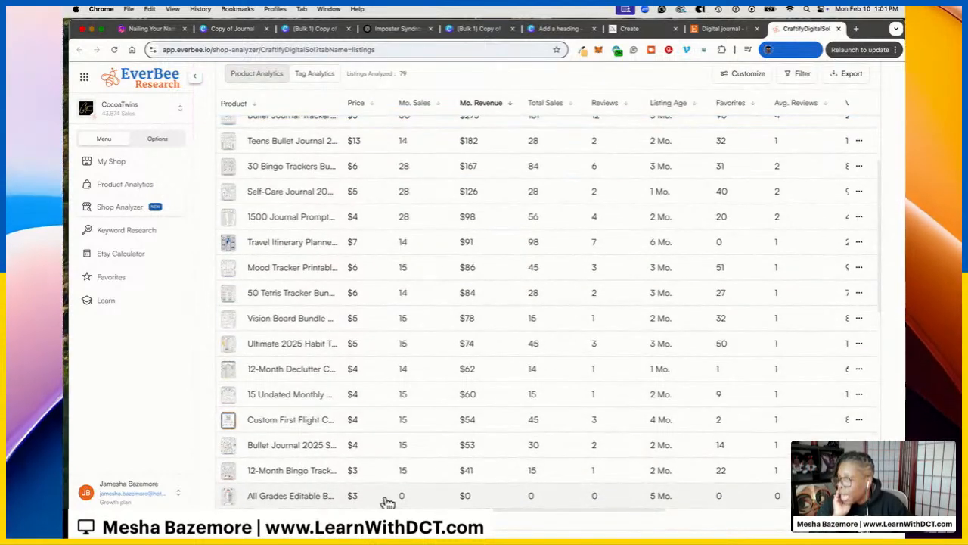
{"action": "scroll", "coordinate": [360, 393], "scroll_direction": "down", "scroll_amount": 5}
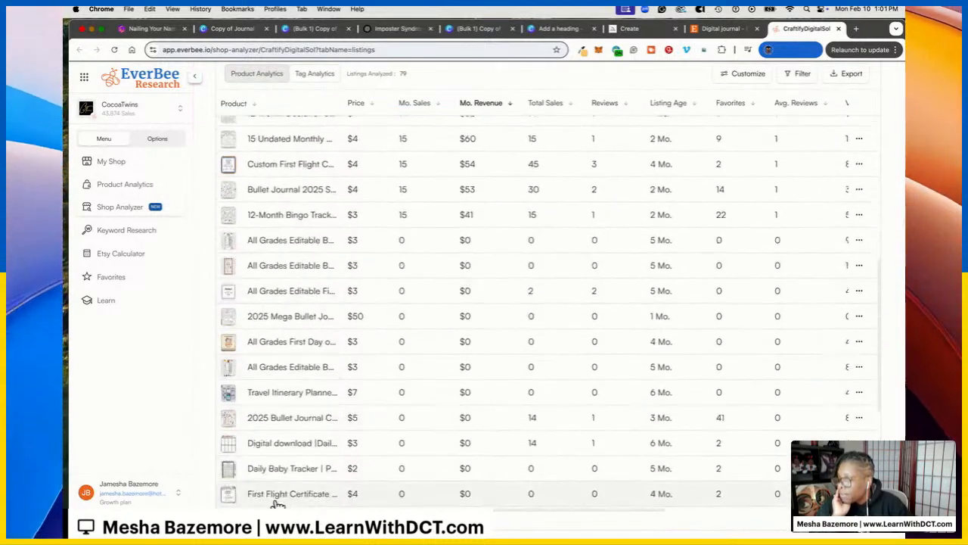
{"action": "scroll", "coordinate": [381, 430], "scroll_direction": "down", "scroll_amount": 5}
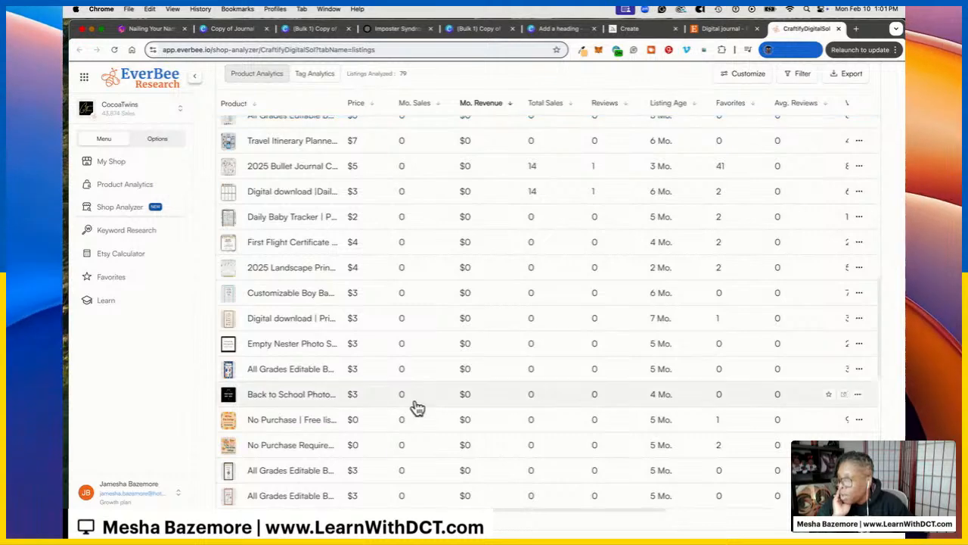
{"action": "scroll", "coordinate": [417, 409], "scroll_direction": "up", "scroll_amount": 15}
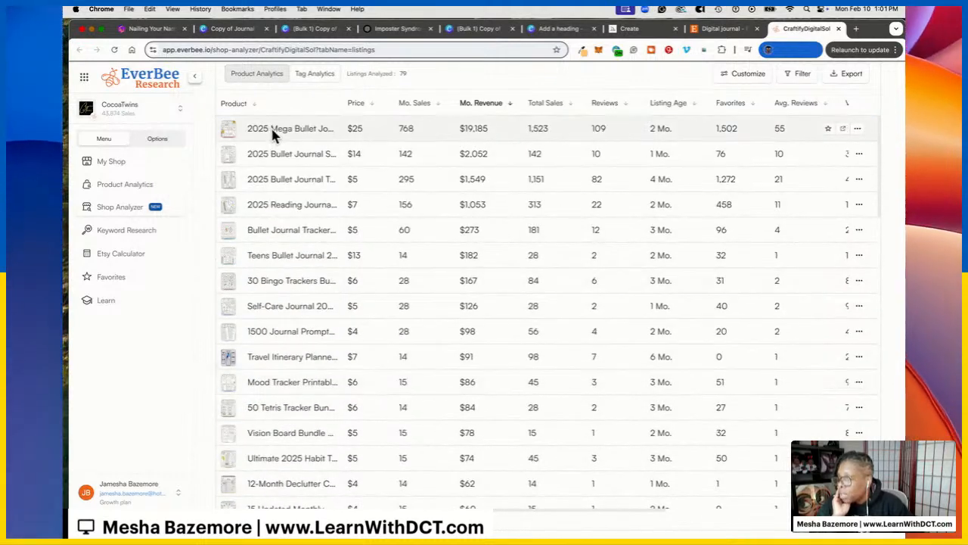